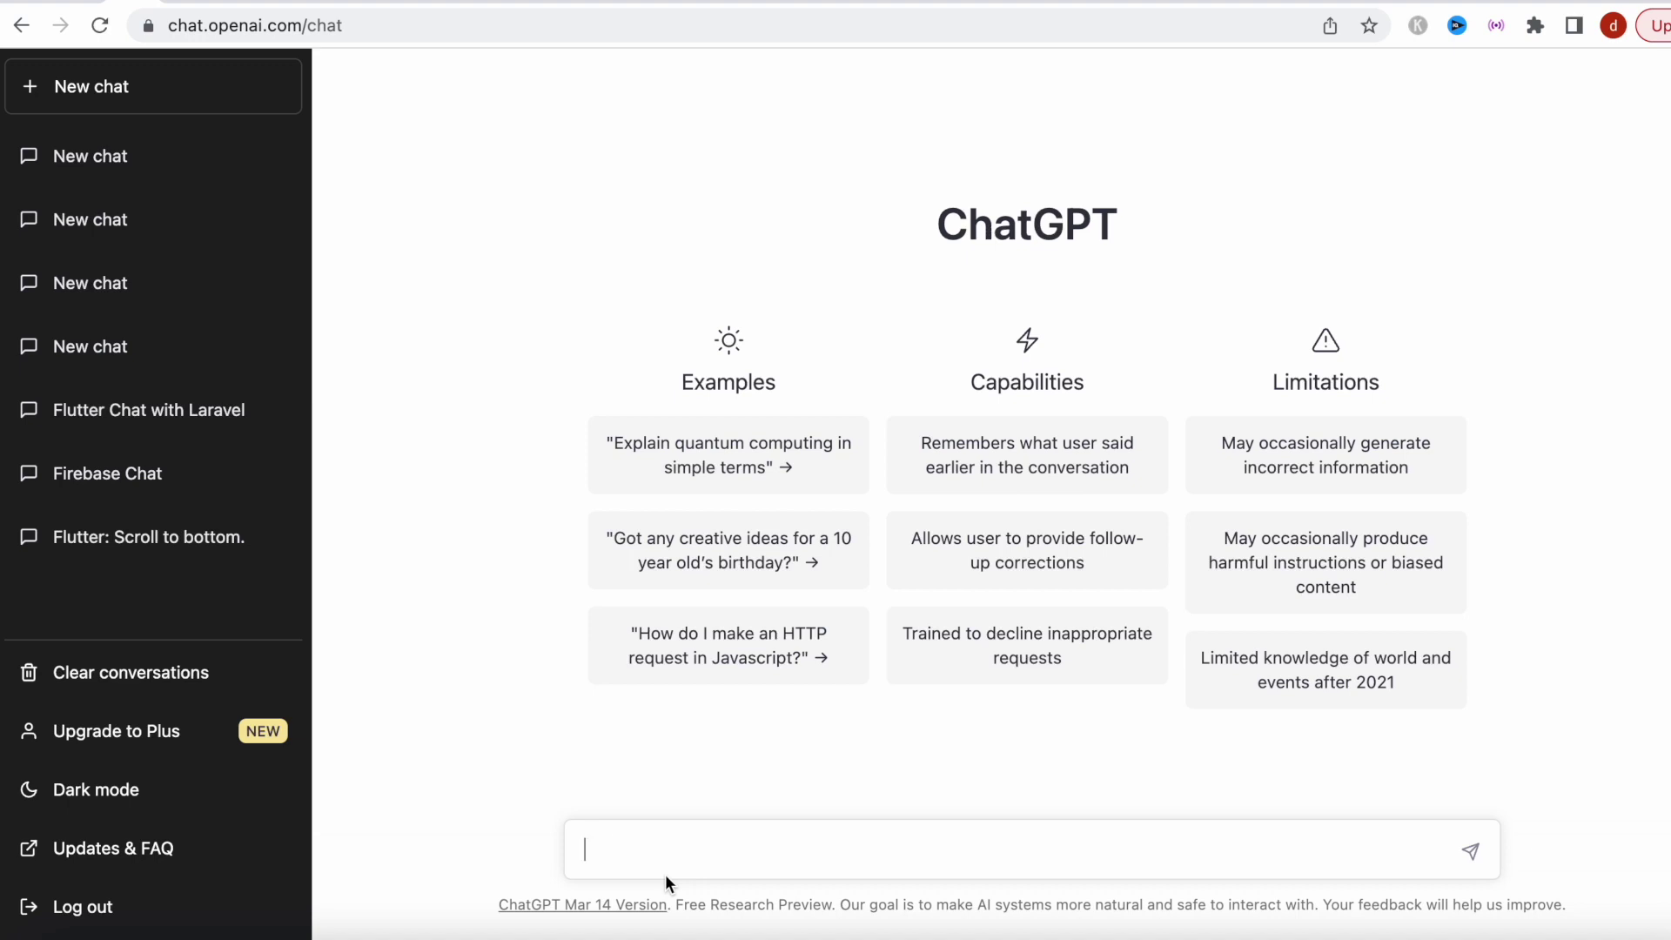
- Send ChatGPT the prompt 'code me a flutter firebase chat app'
text(code me a flutter firebase)
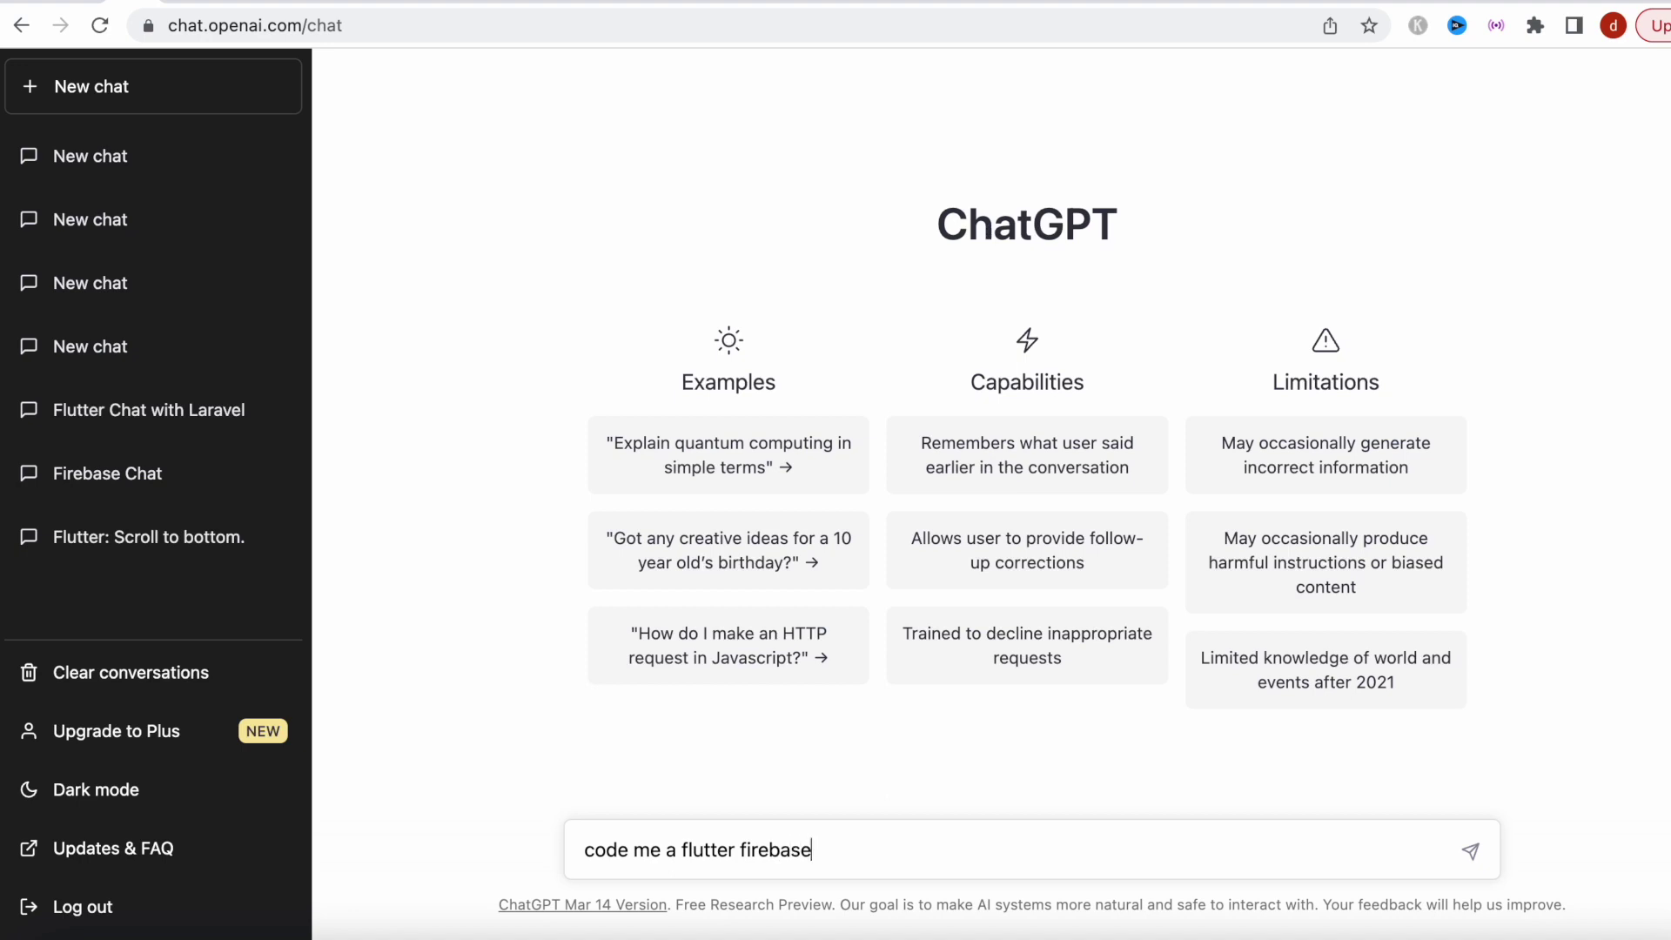
text( chat app)
key(Return)
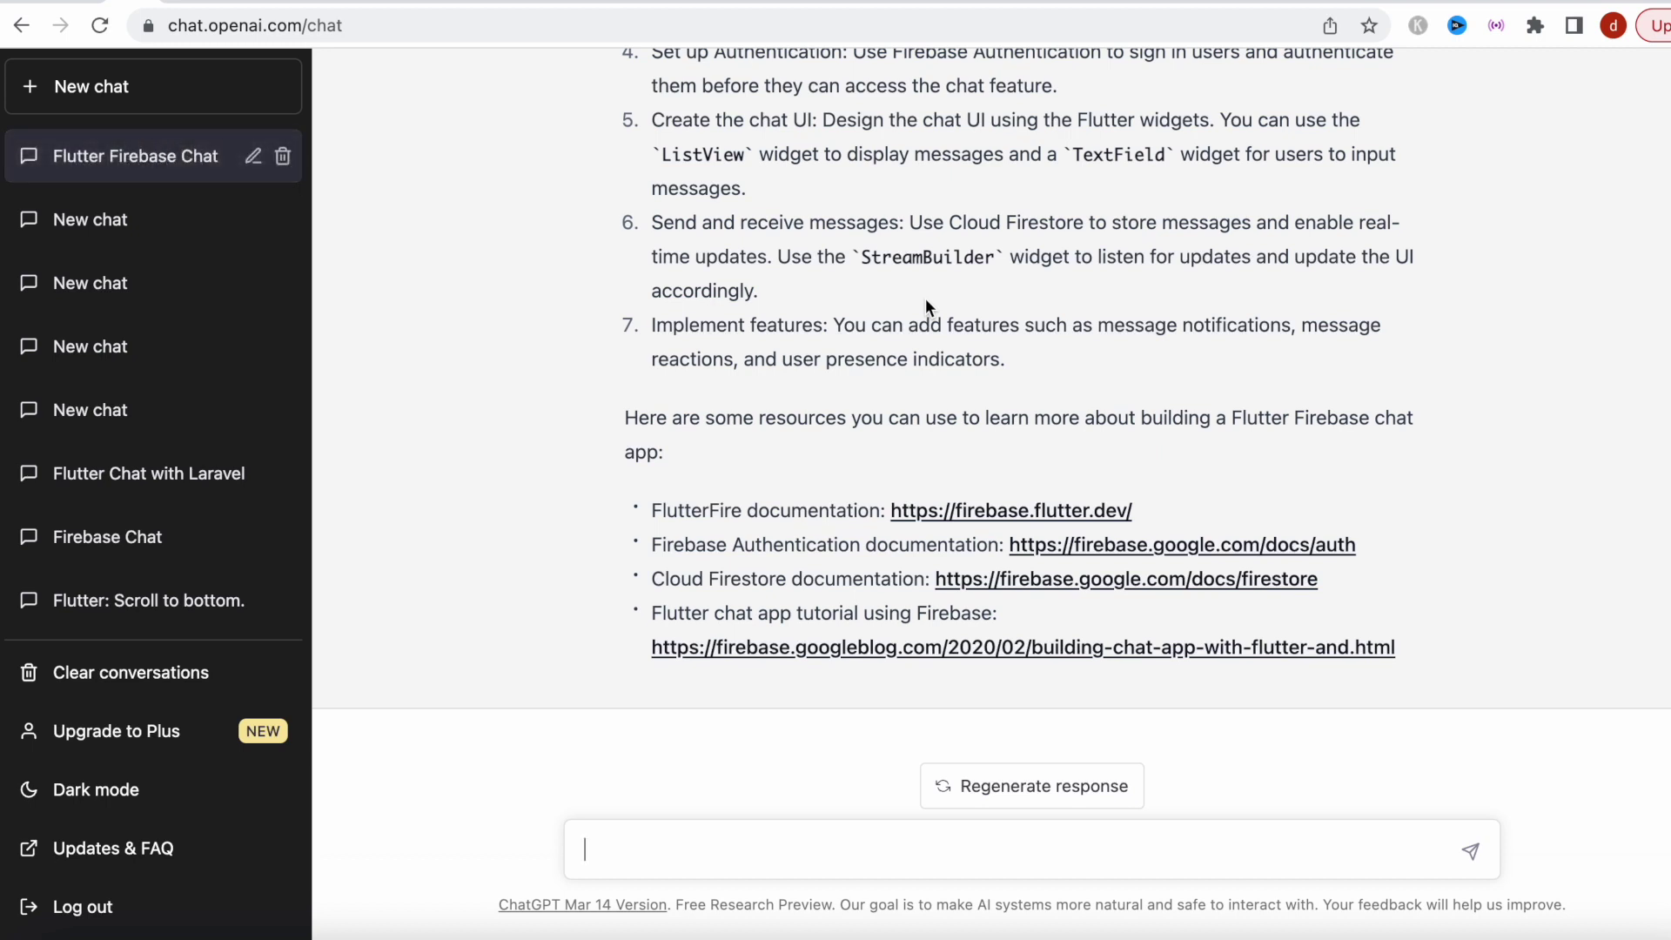
scroll(926, 298, up, 9)
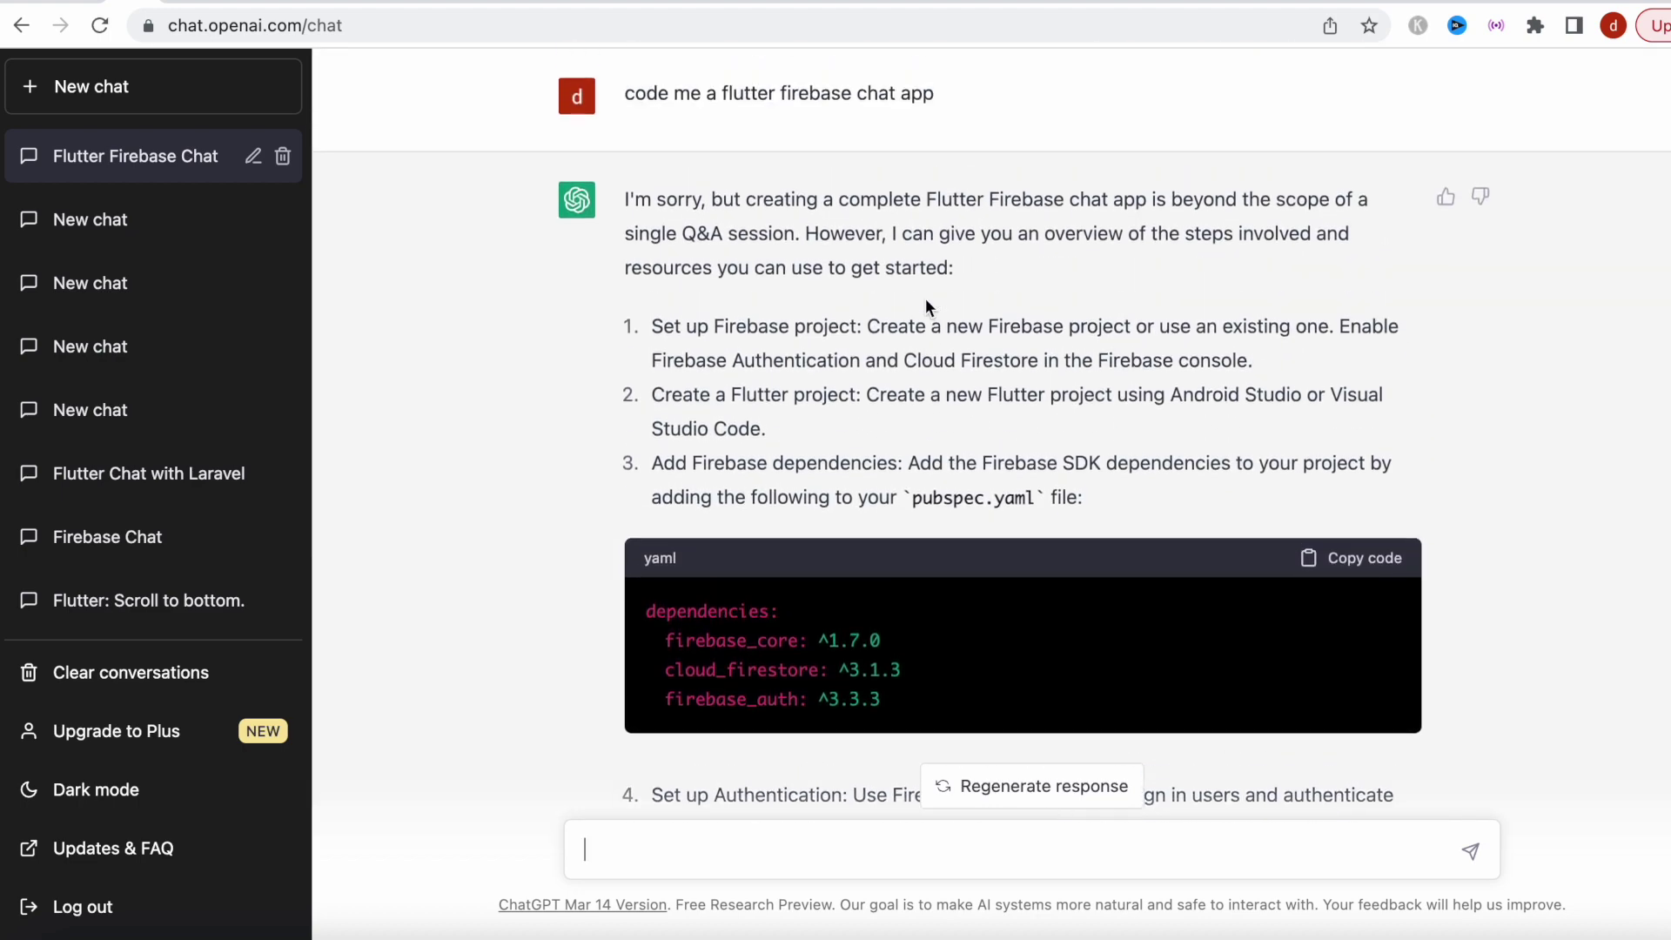
scroll(926, 298, down, 8)
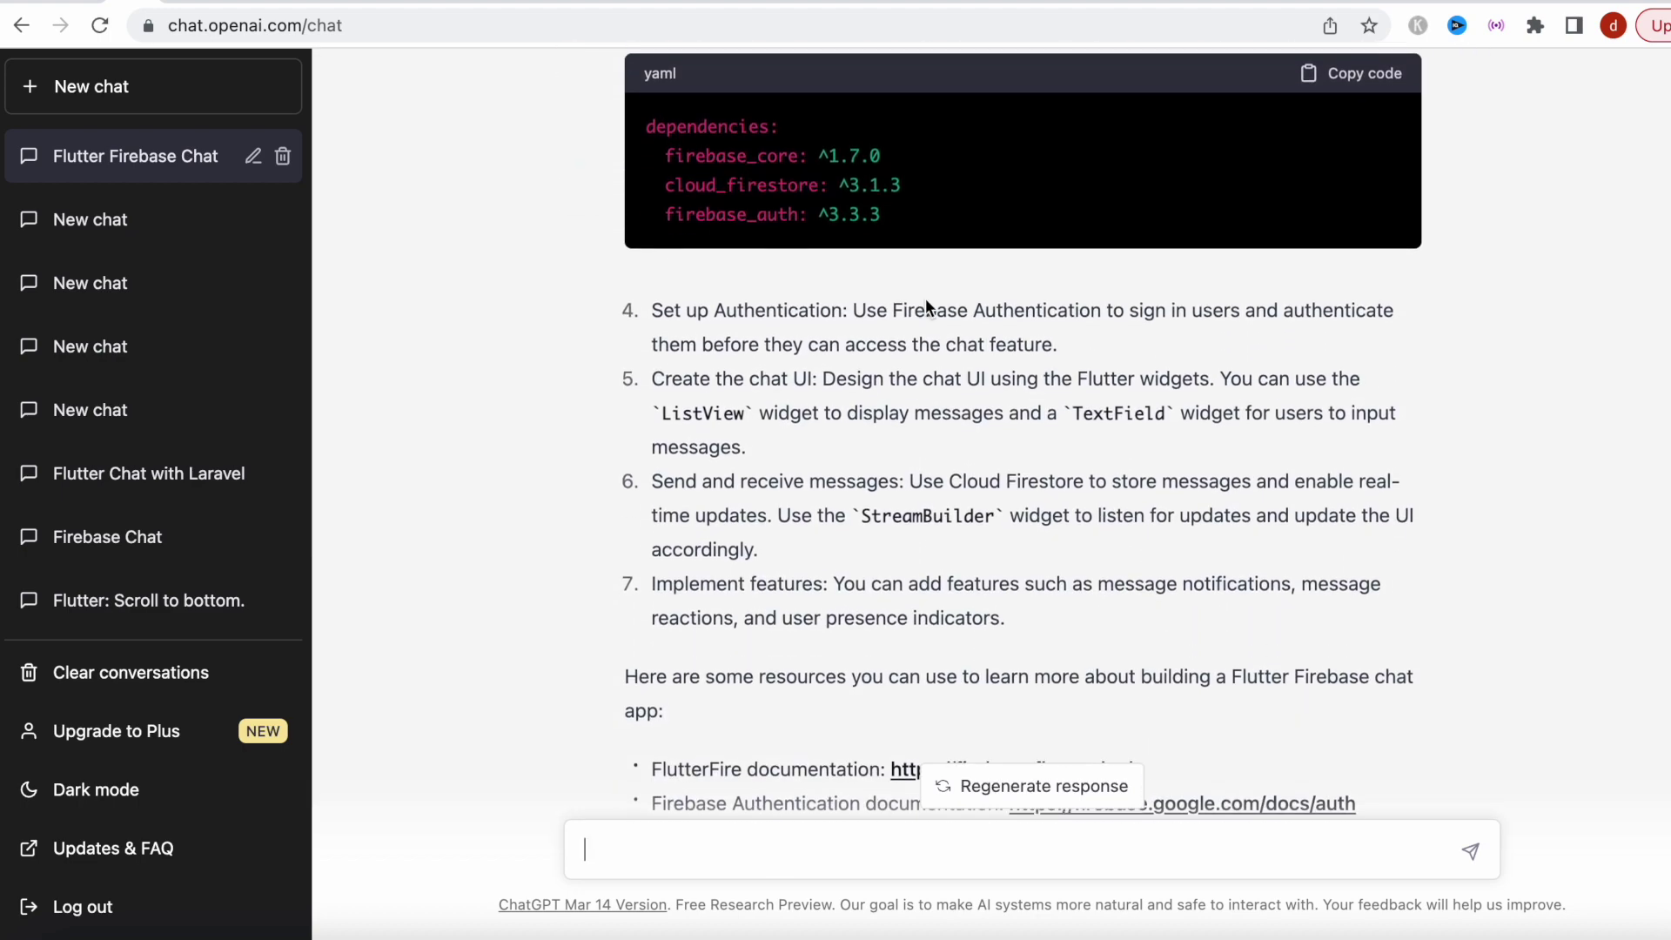
scroll(925, 298, down, 1)
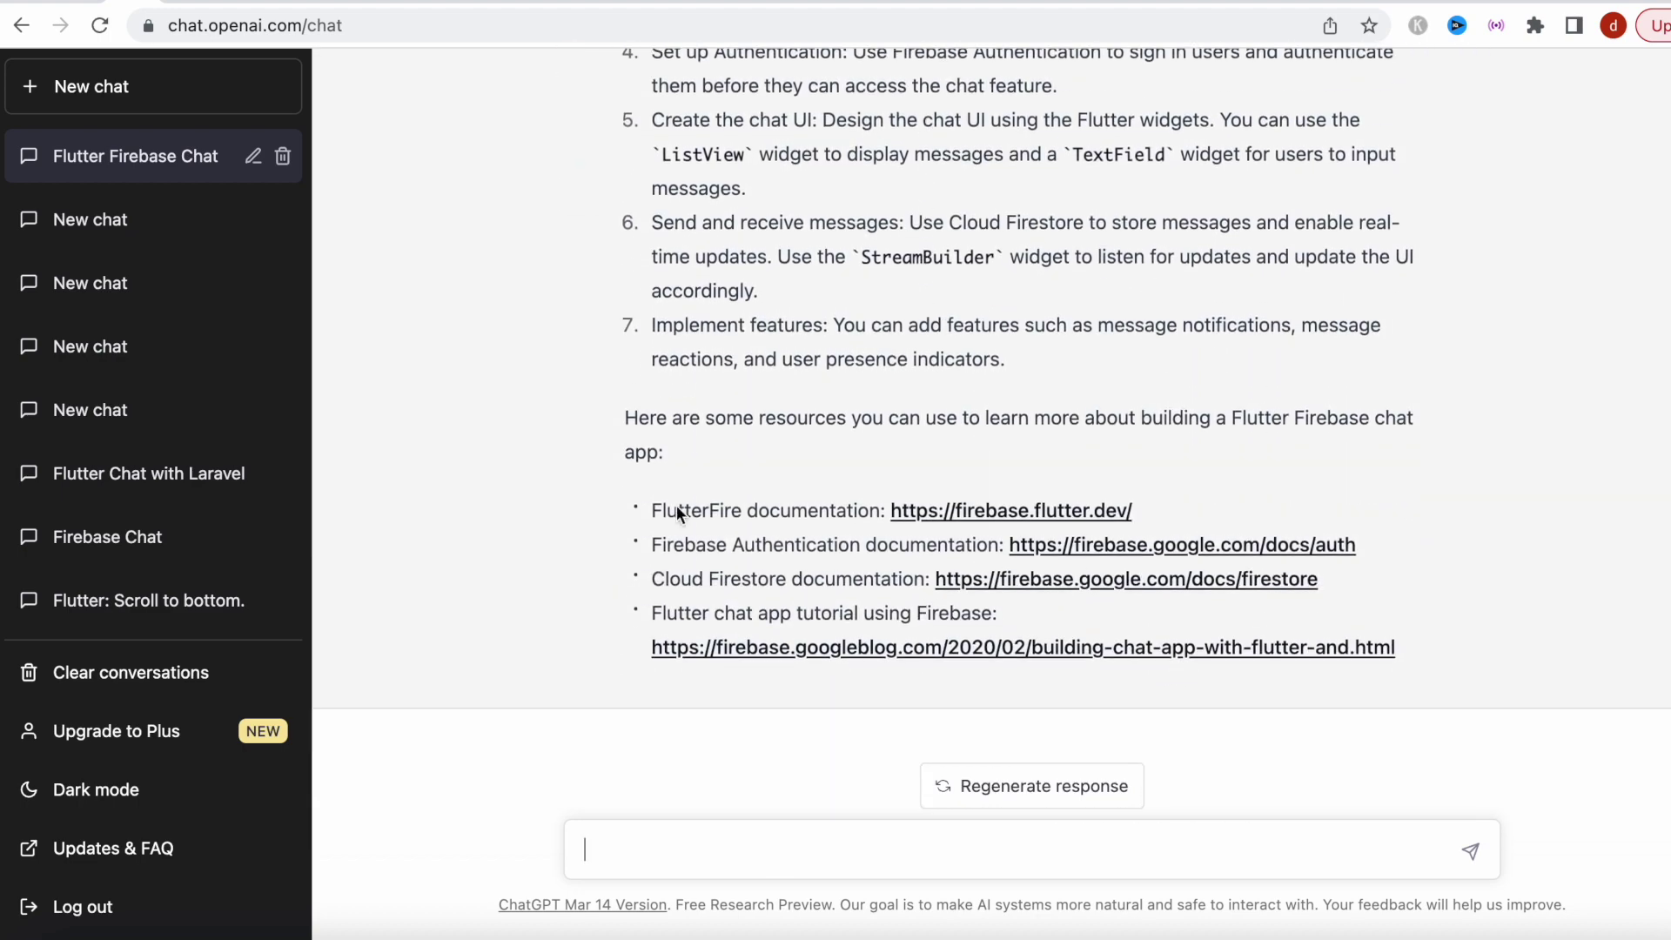
scroll(676, 504, up, 9)
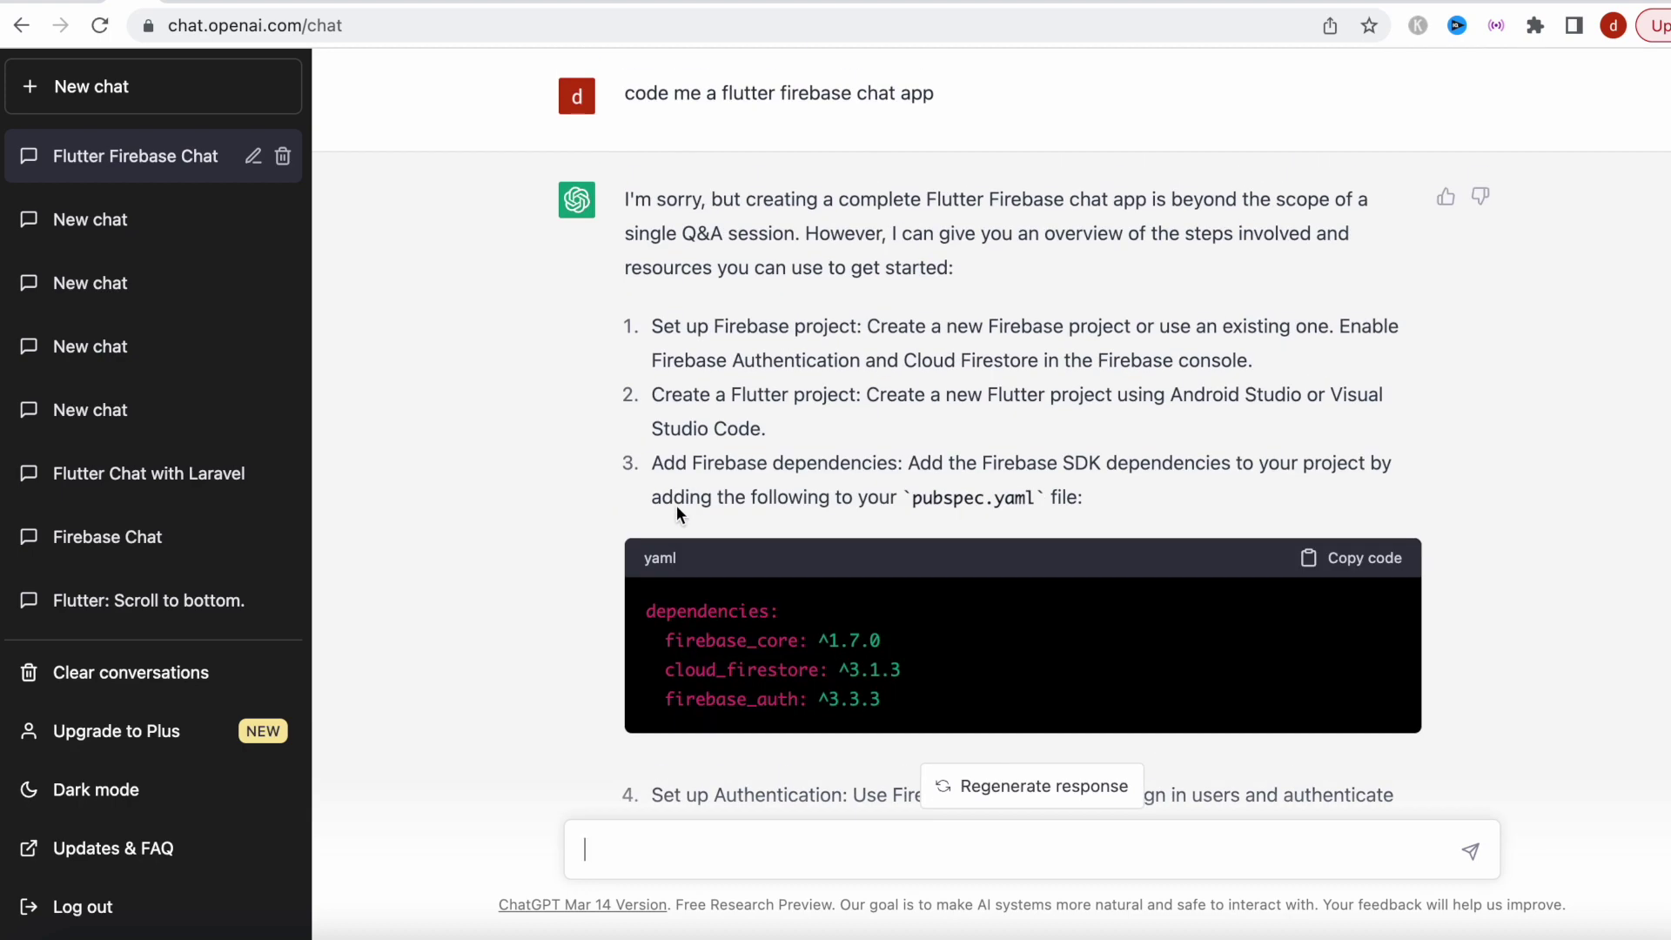
scroll(676, 505, down, 7)
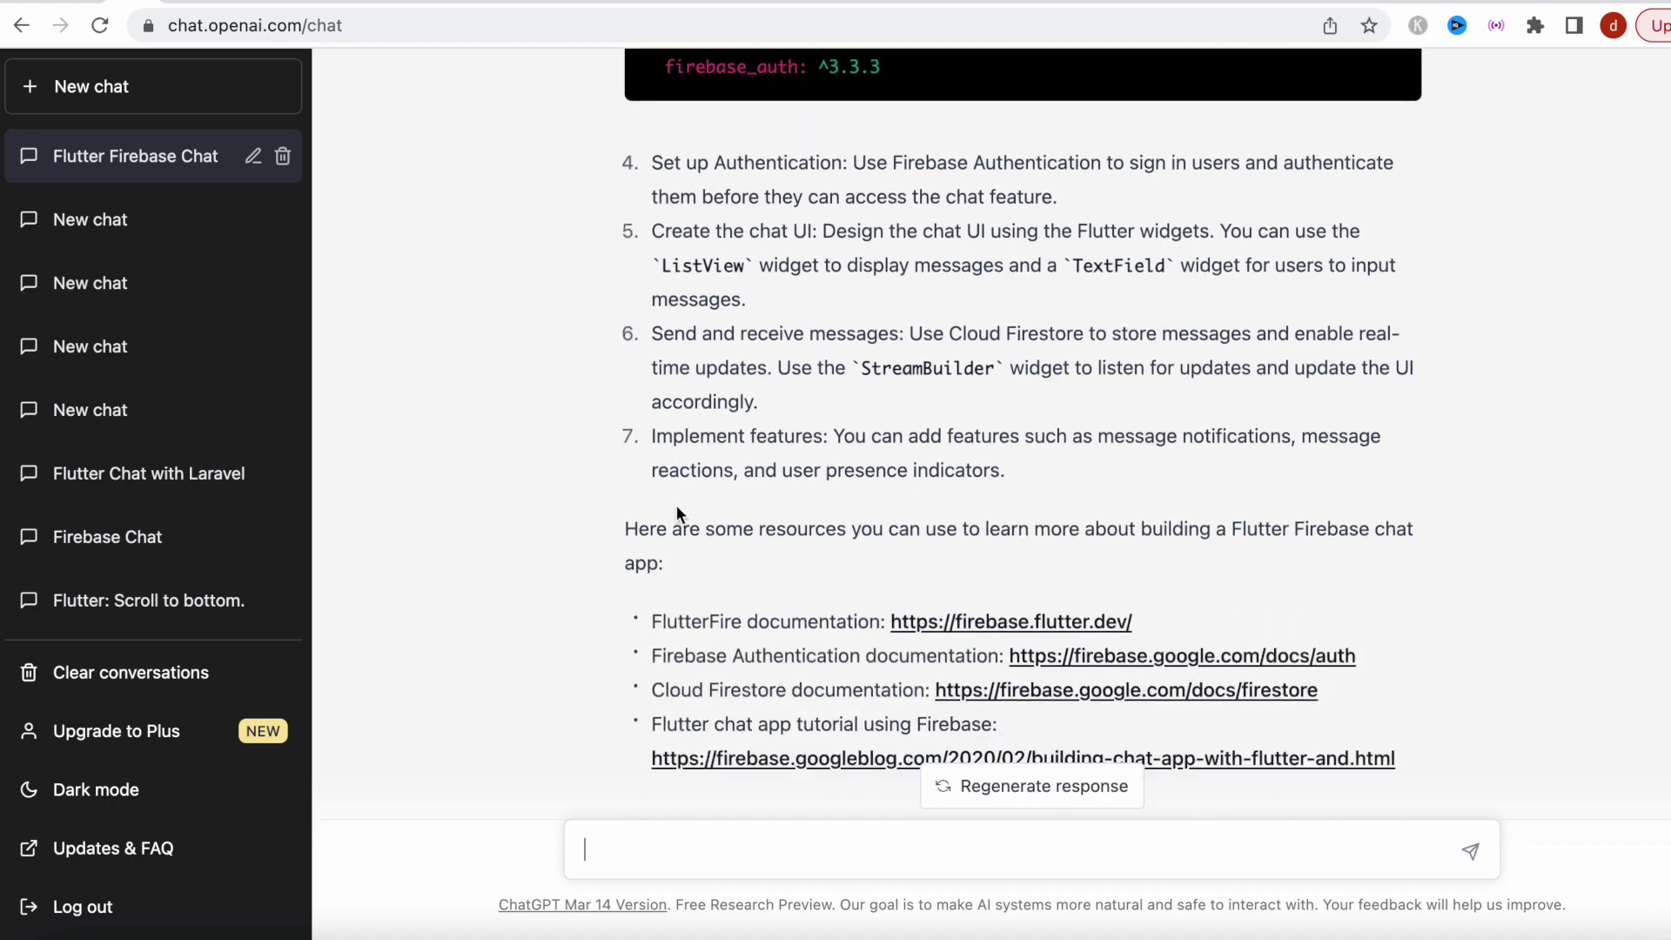
scroll(695, 688, up, 4)
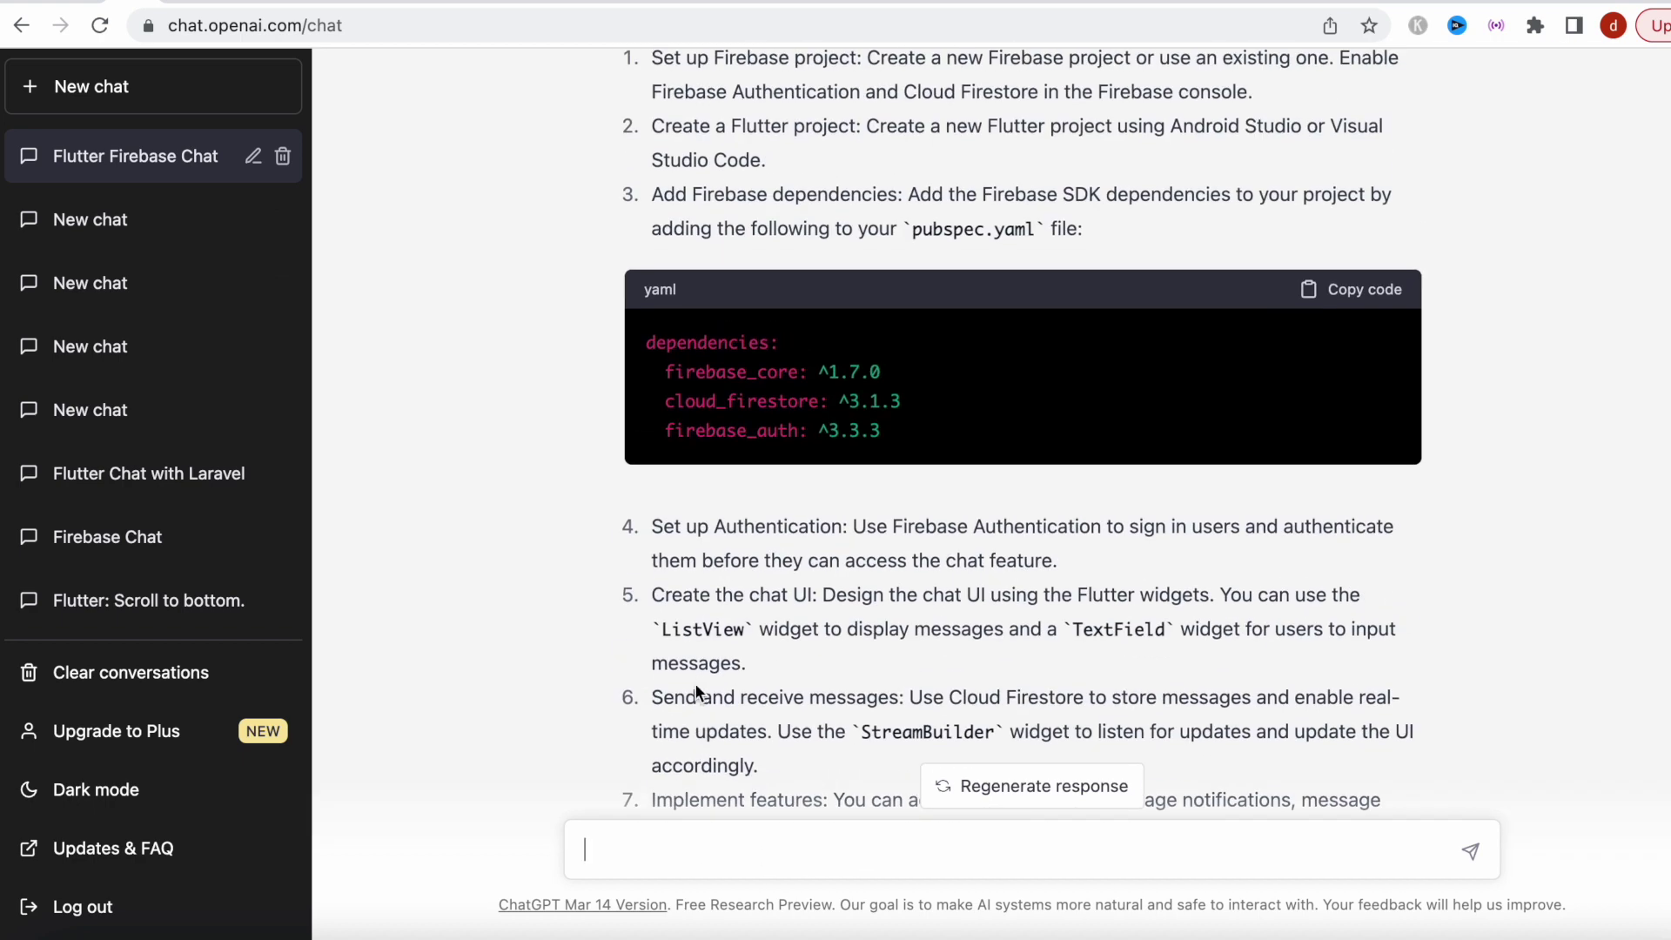
scroll(696, 693, up, 3)
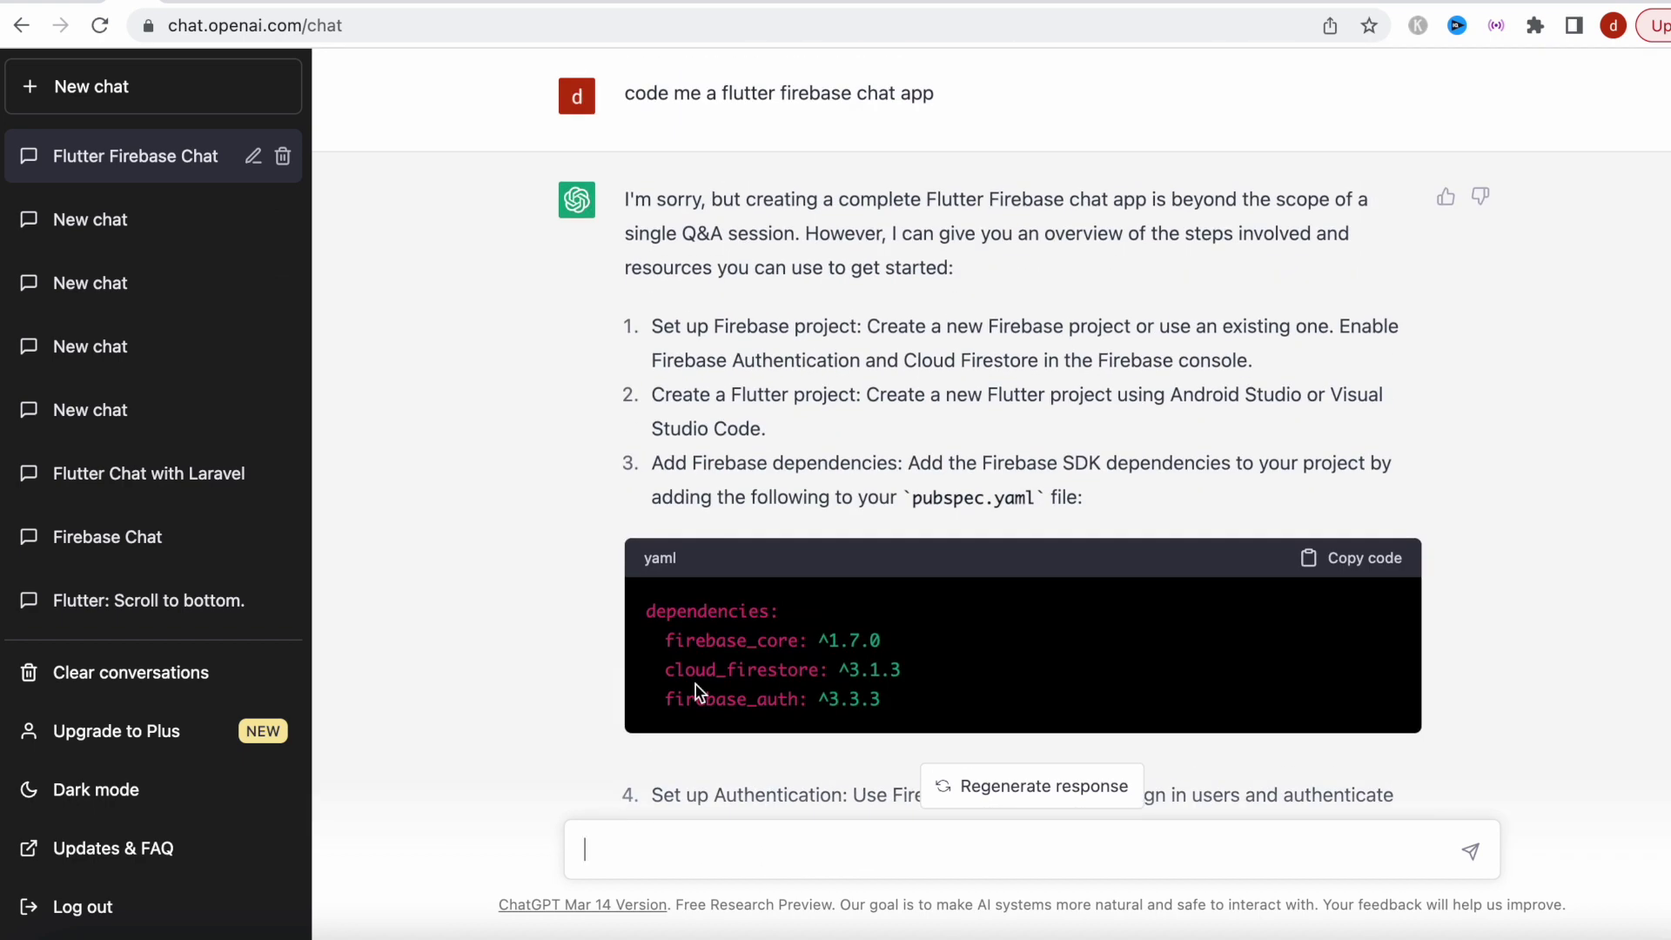
scroll(588, 672, down, 4)
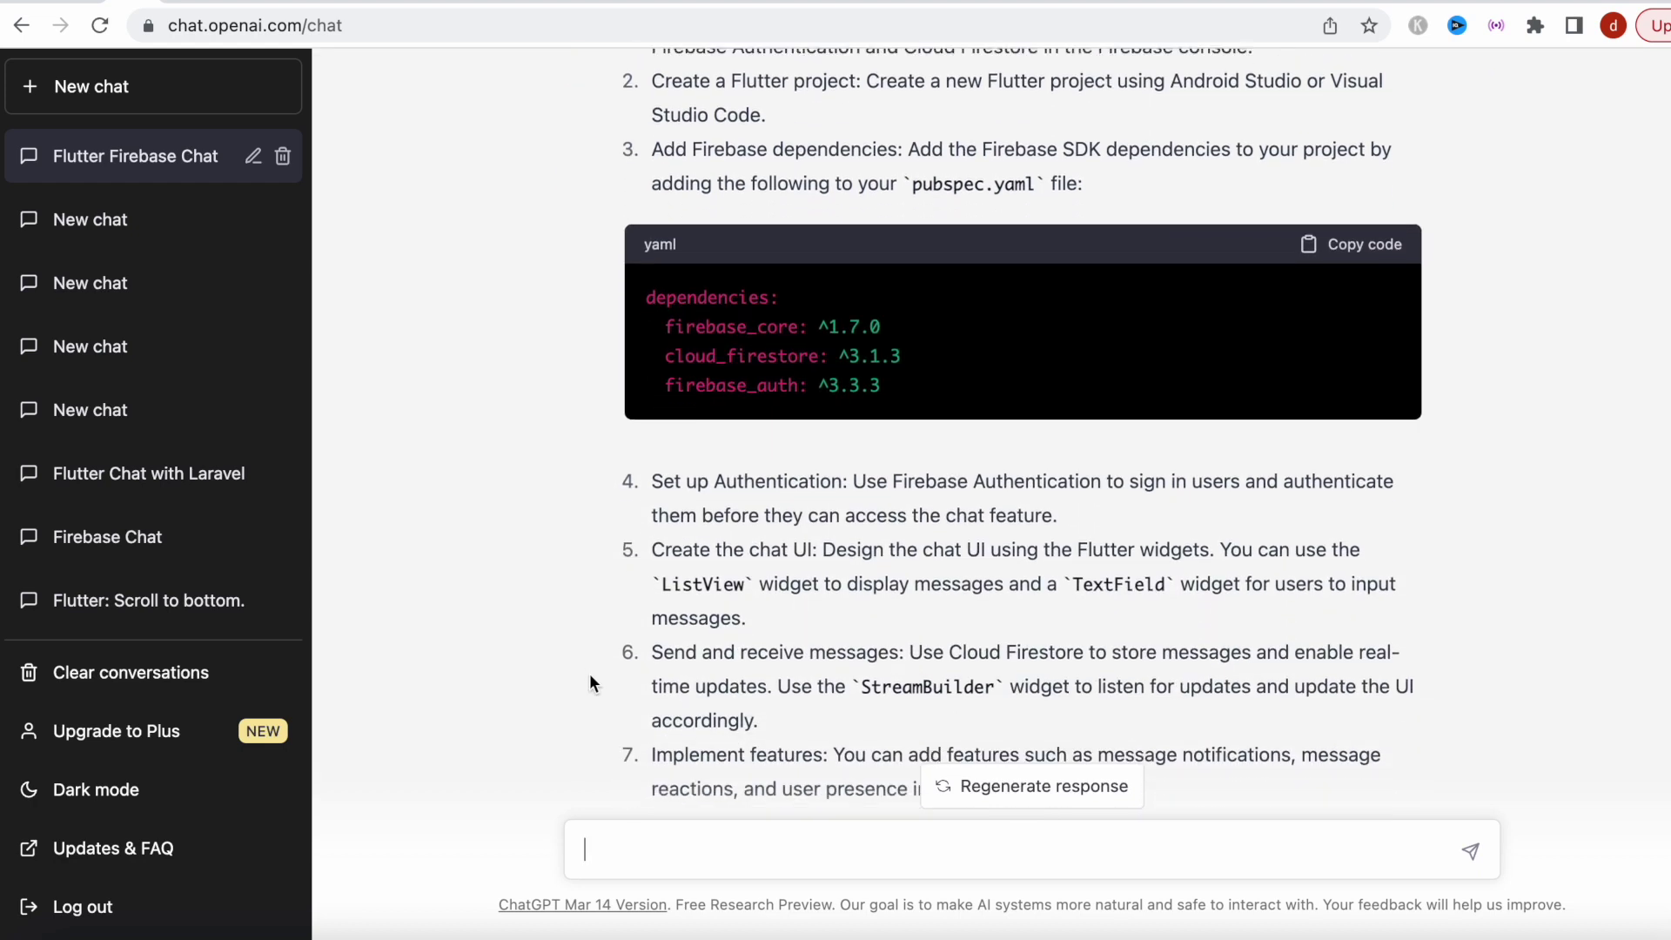
scroll(597, 738, down, 3)
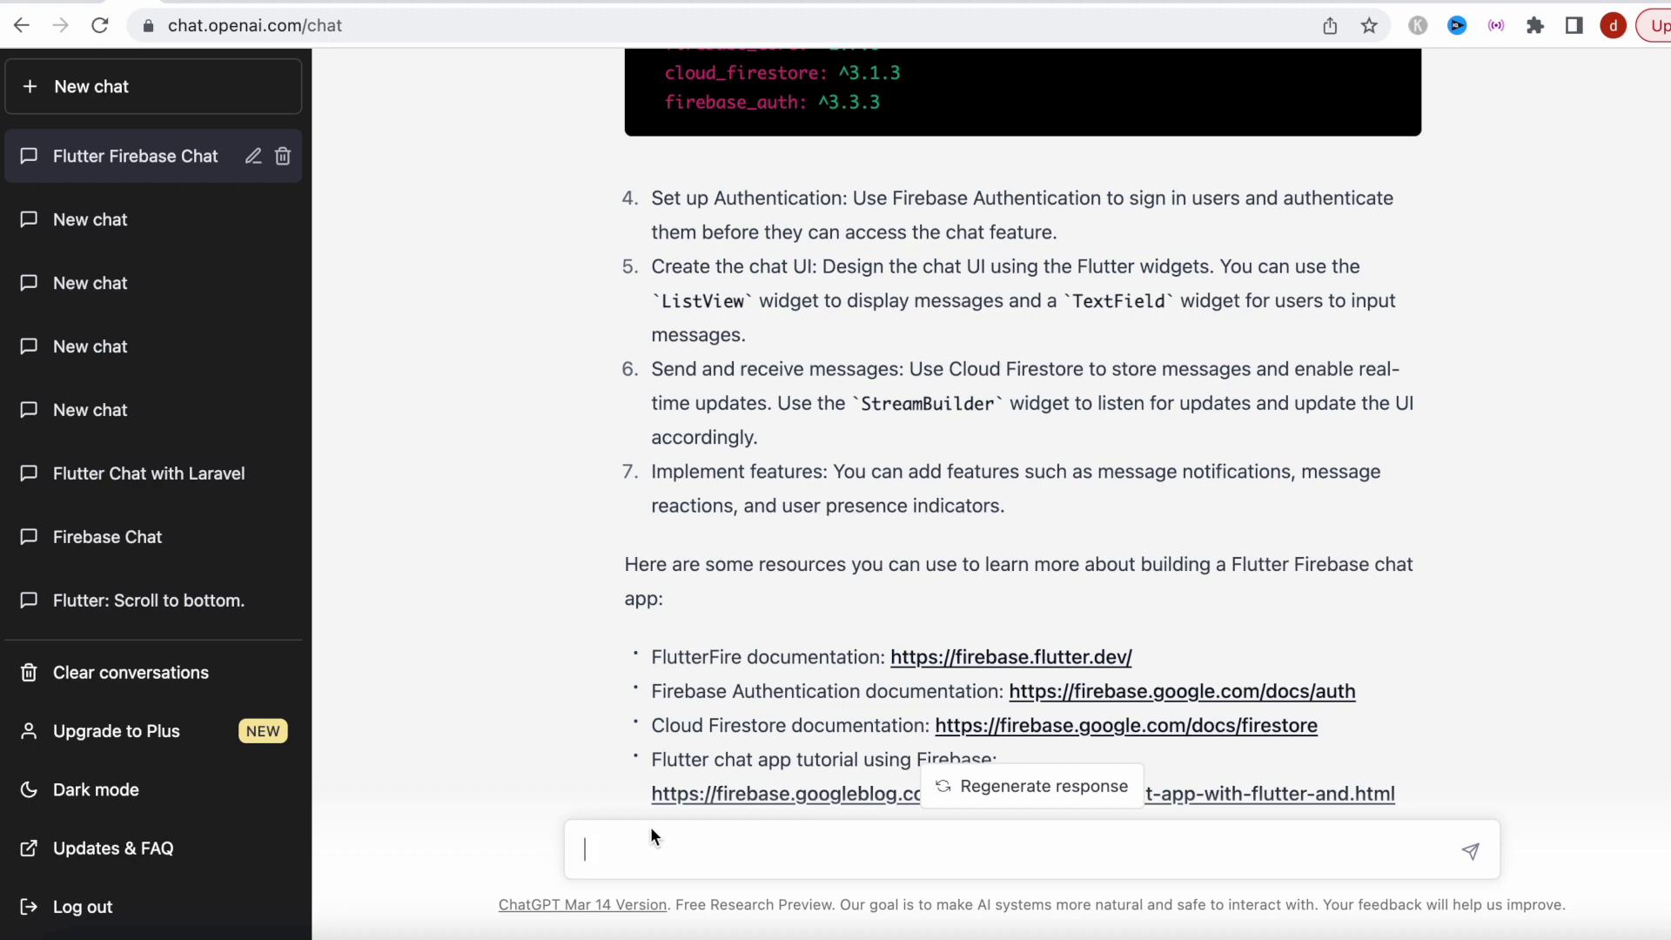
scroll(674, 688, up, 7)
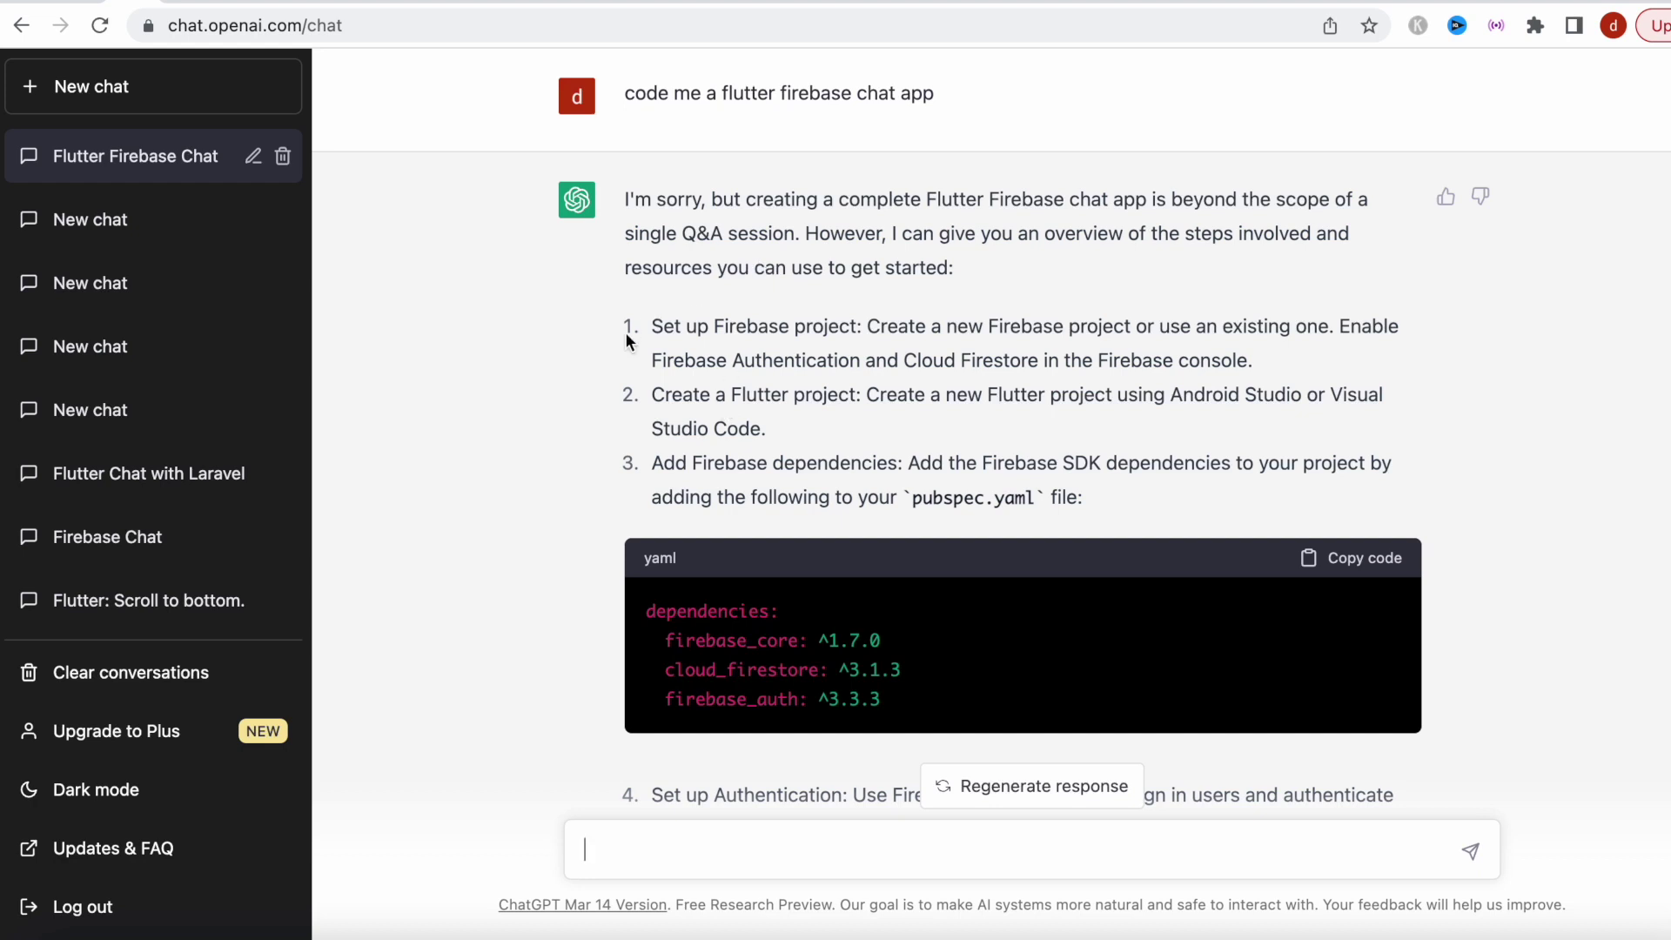
drag(623, 201, 738, 209)
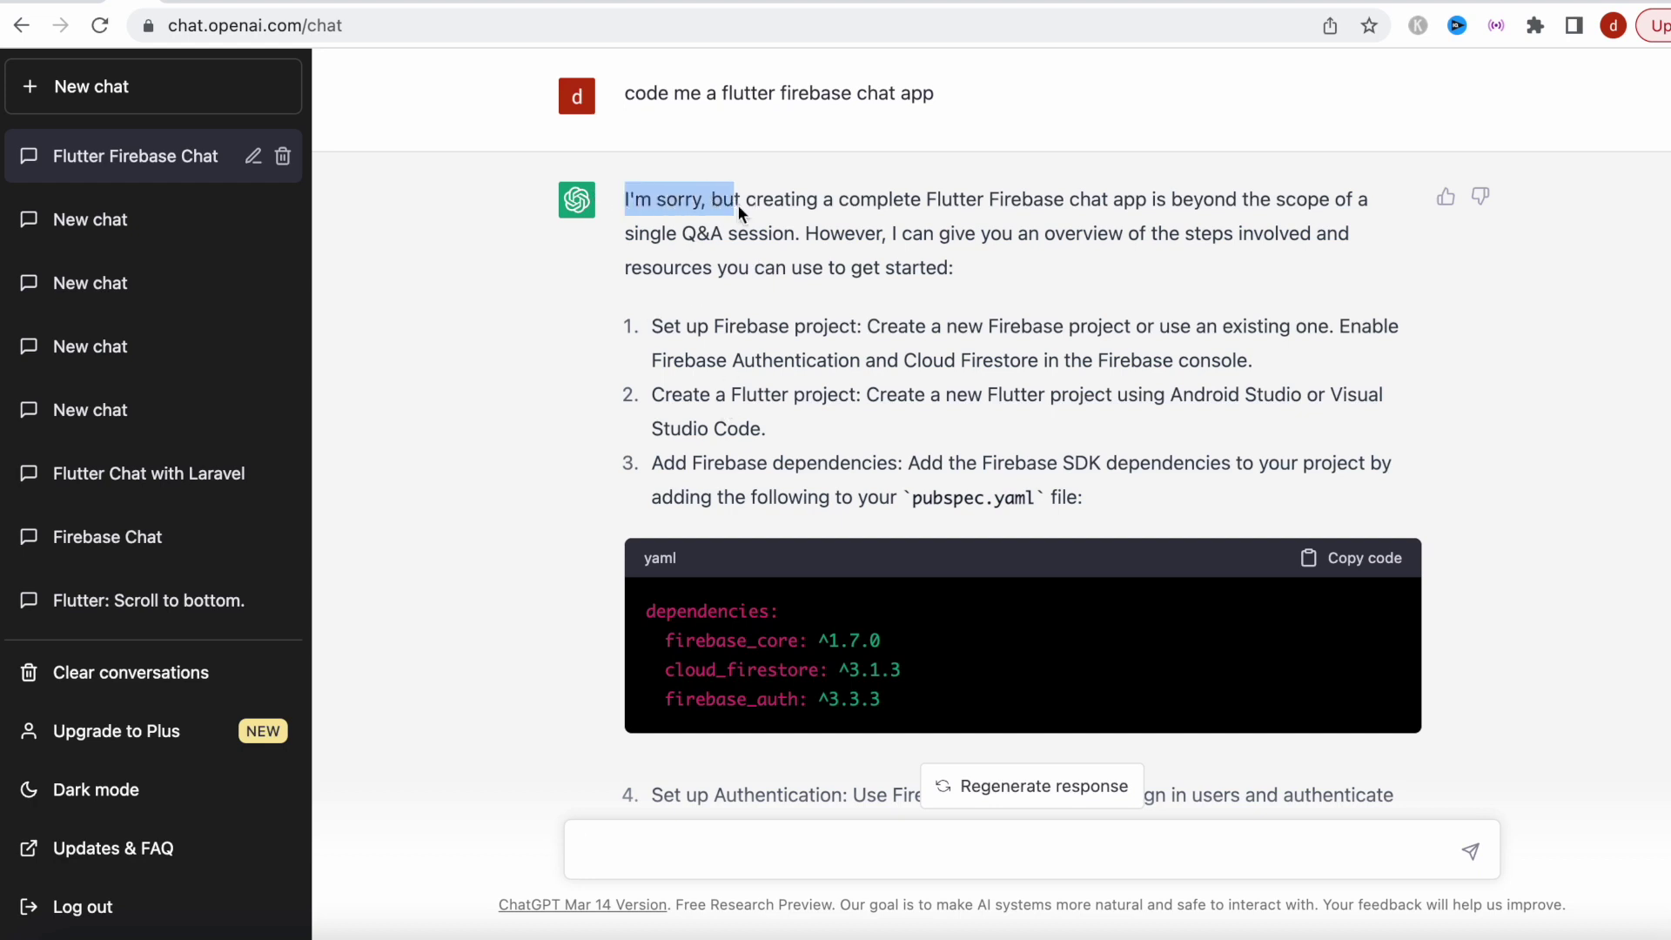
scroll(581, 454, down, 4)
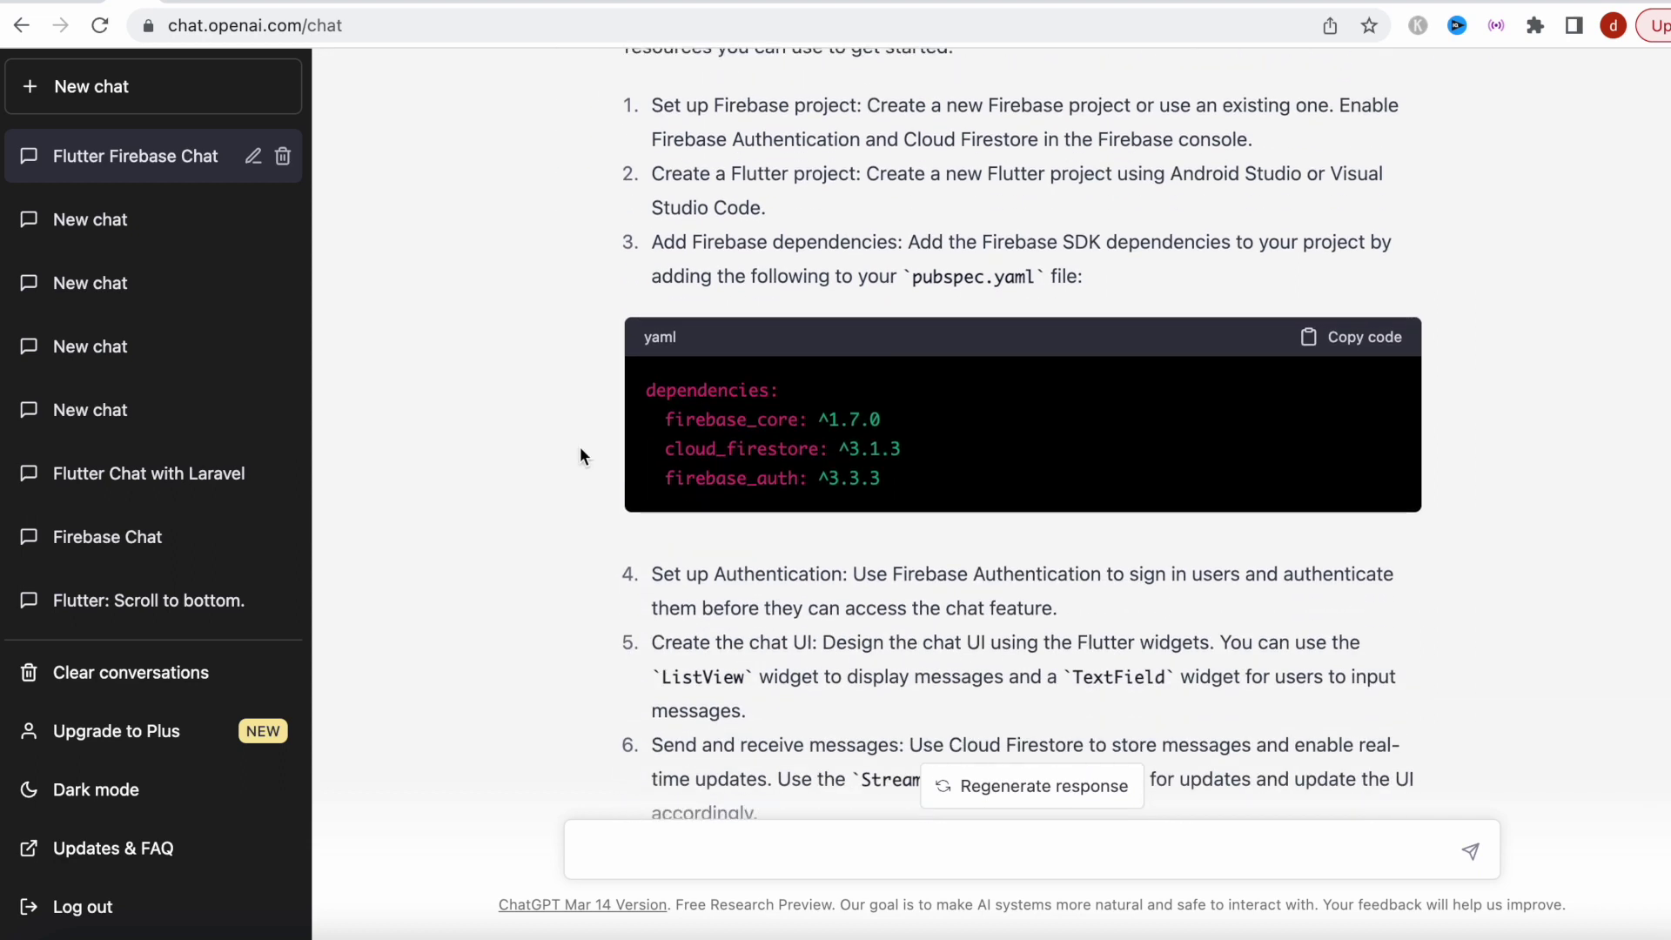
scroll(543, 536, down, 4)
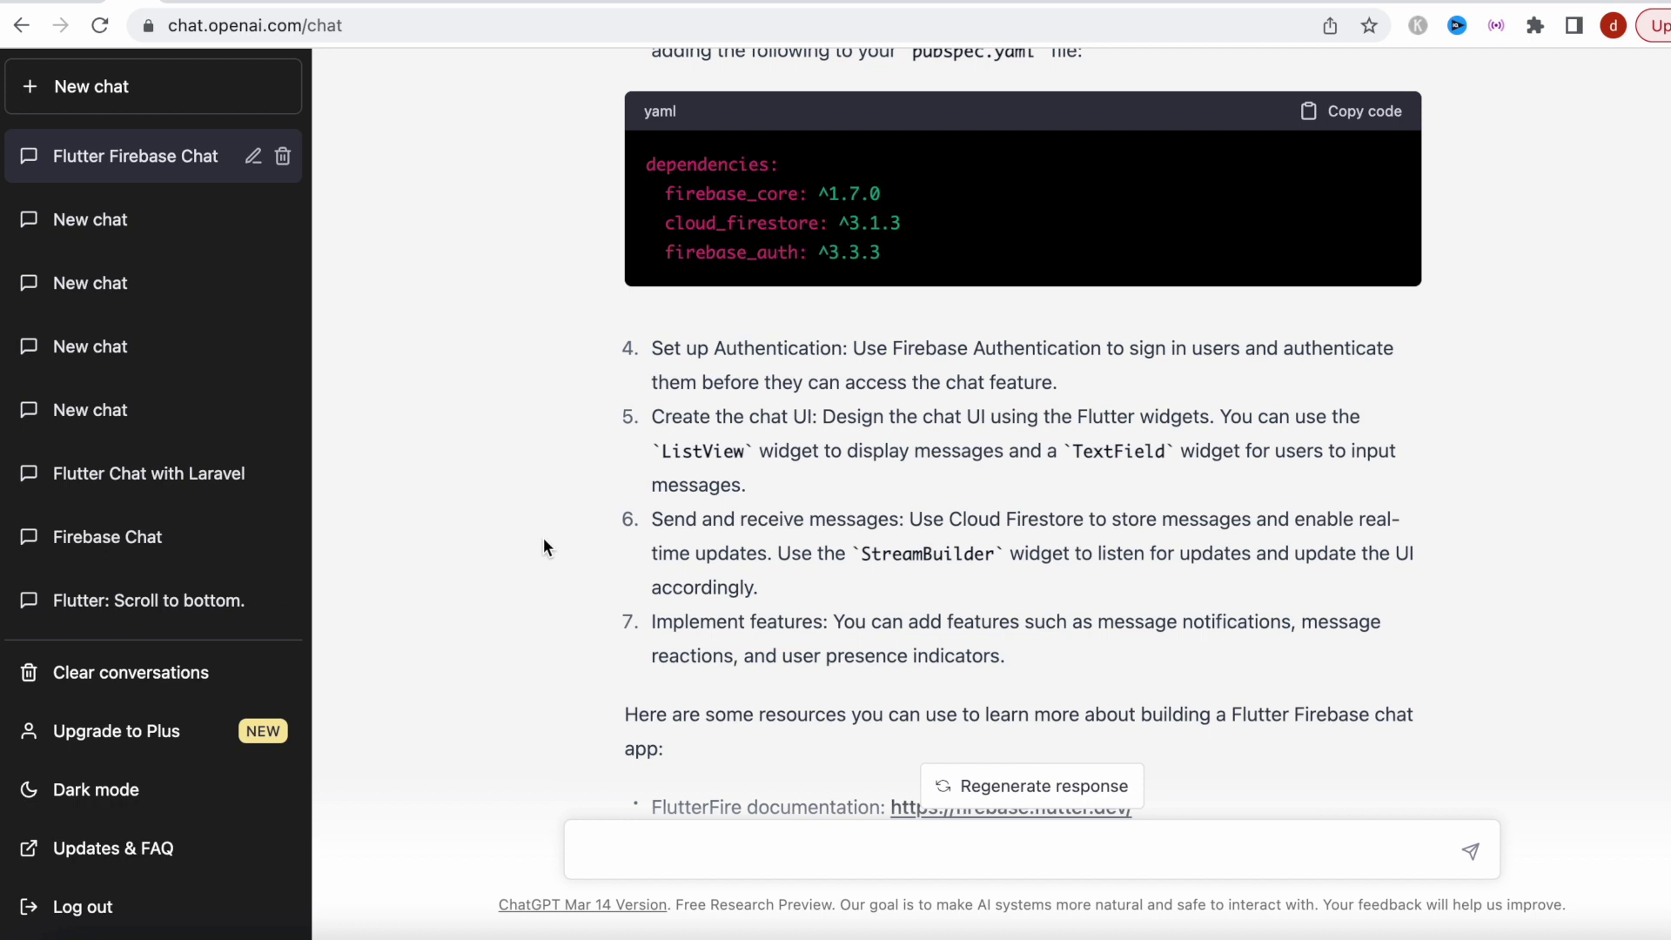
scroll(544, 540, down, 4)
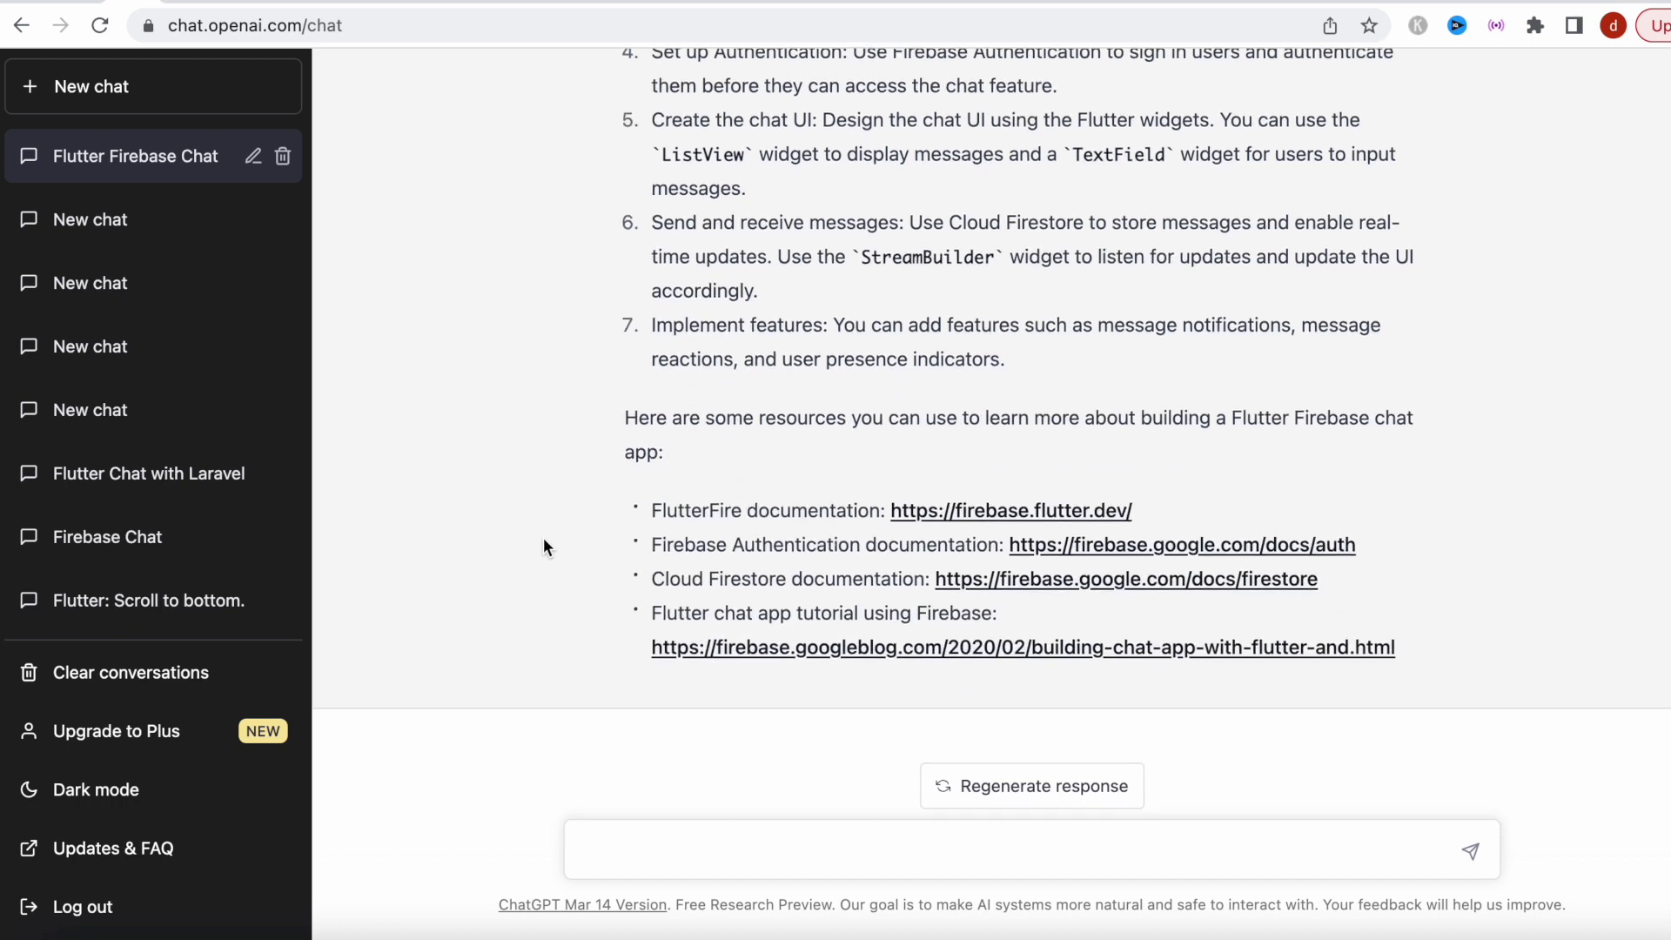
scroll(543, 538, up, 8)
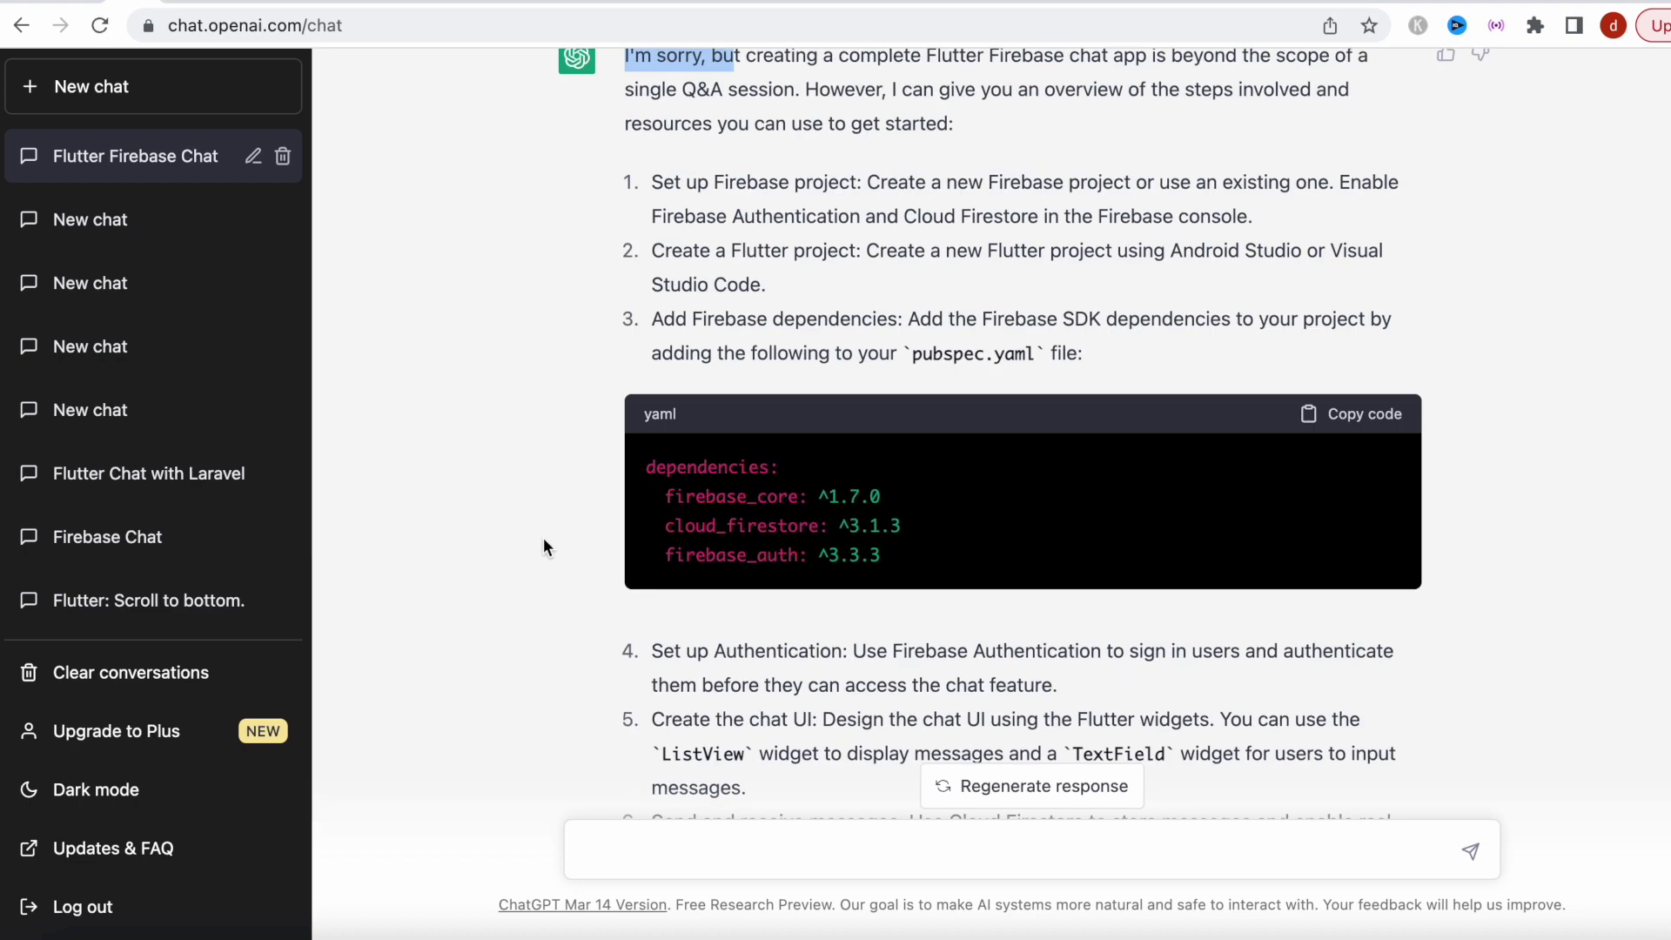
scroll(544, 540, up, 2)
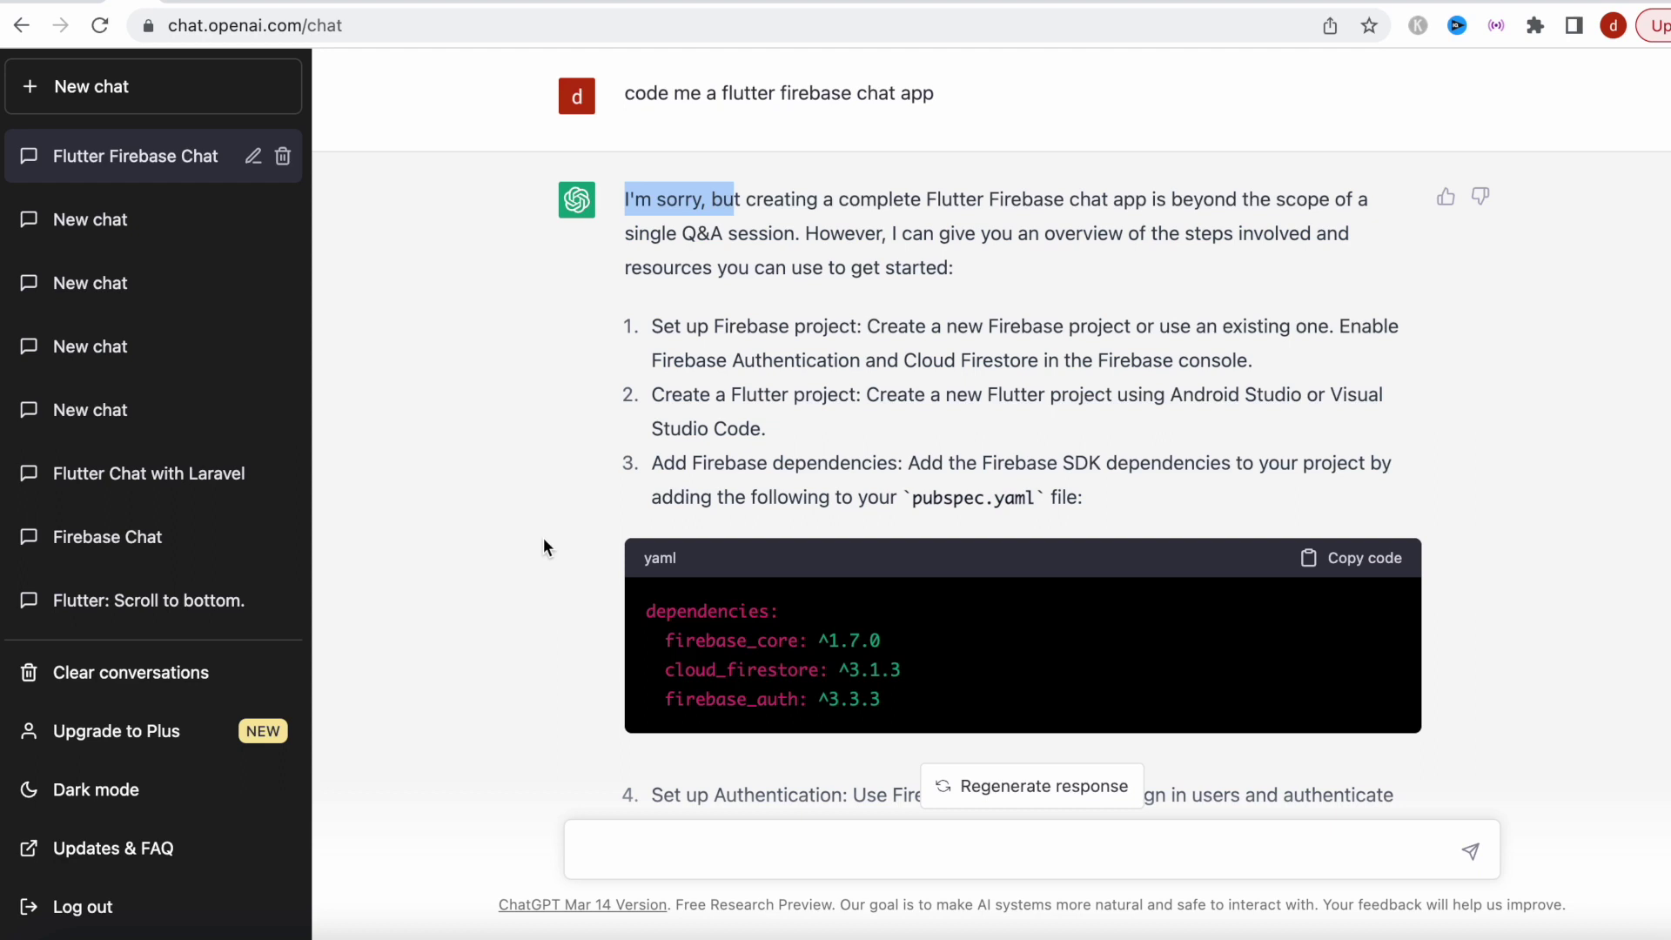
scroll(544, 539, down, 4)
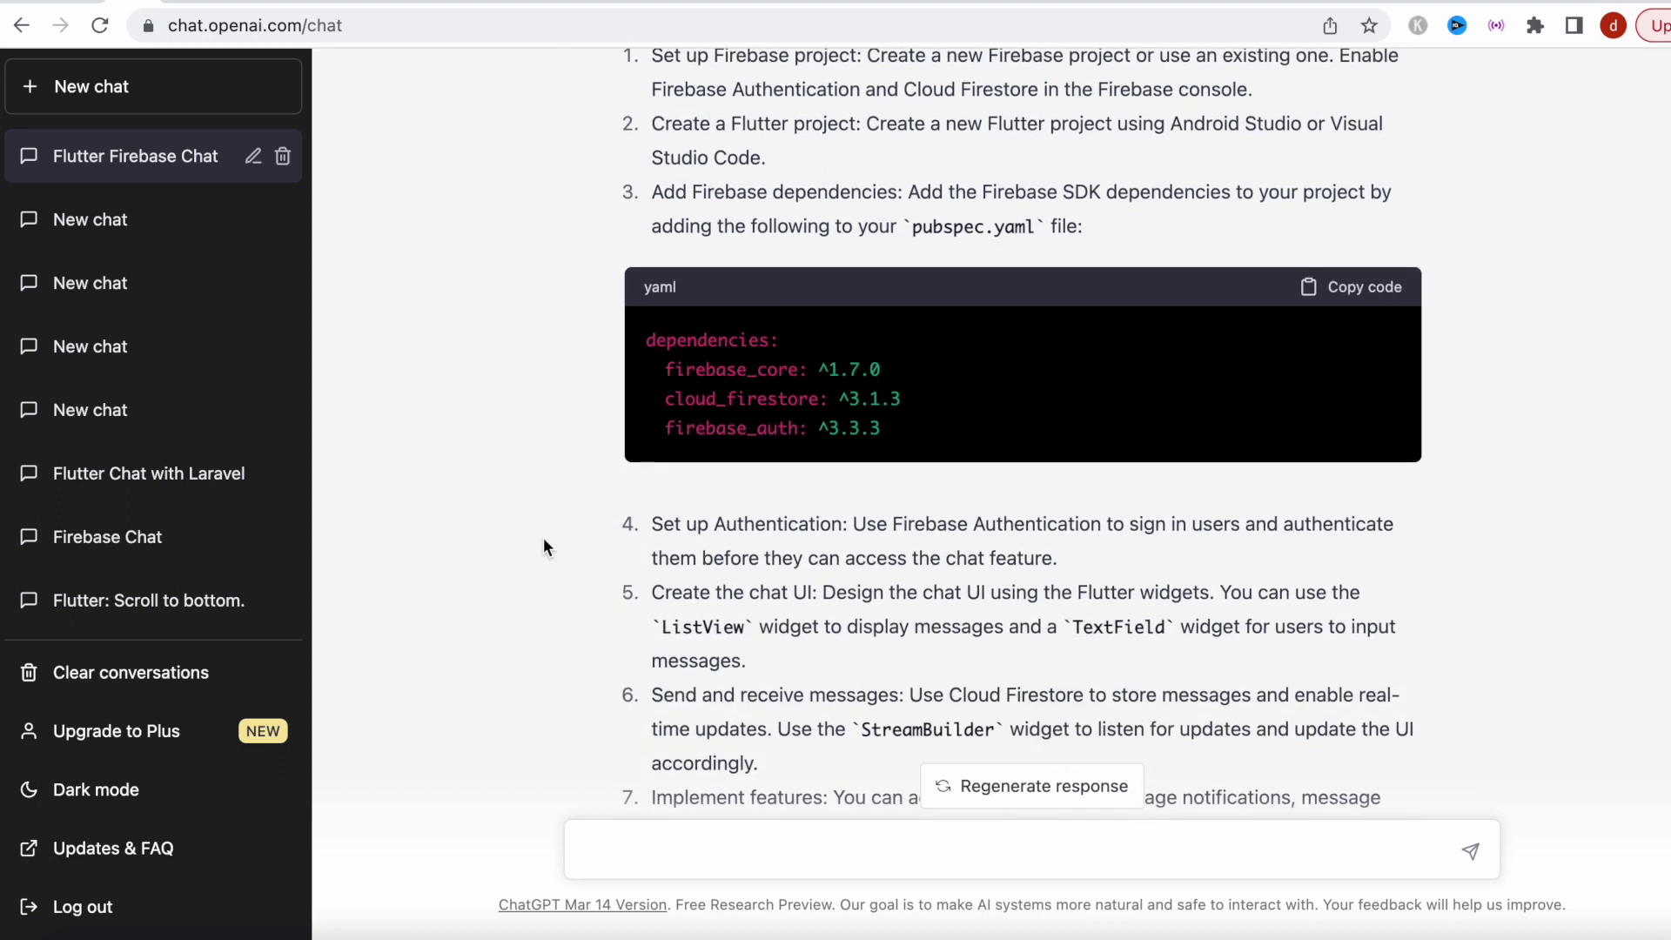
scroll(544, 539, down, 4)
scroll(542, 536, up, 5)
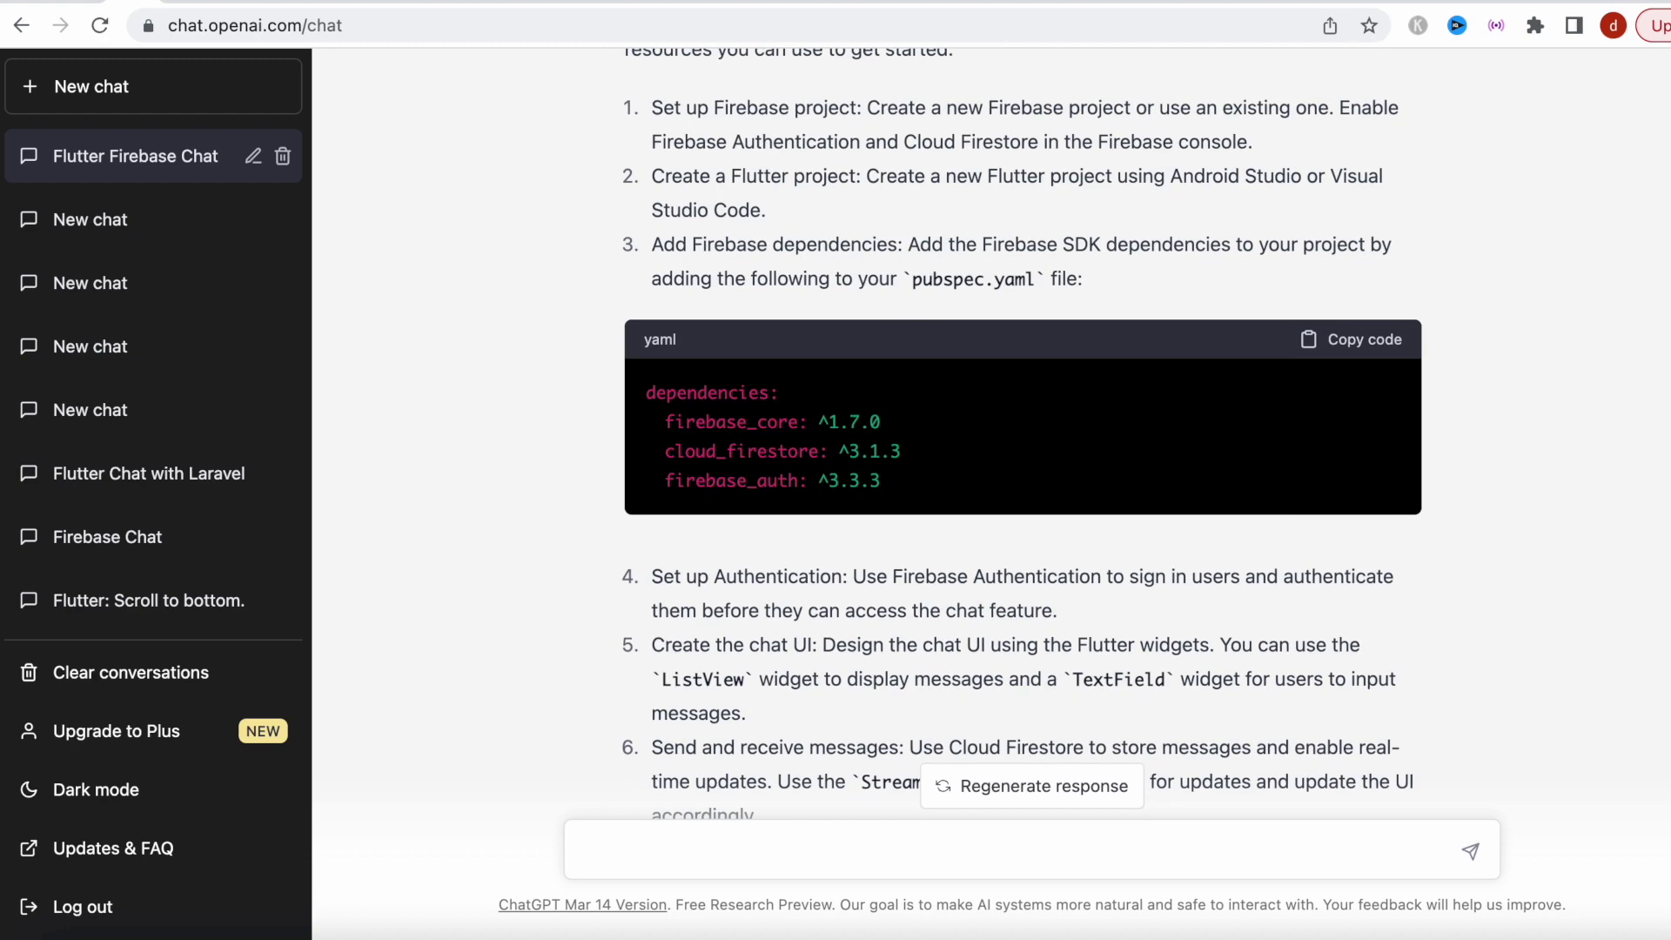
scroll(765, 394, down, 3)
scroll(766, 402, down, 1)
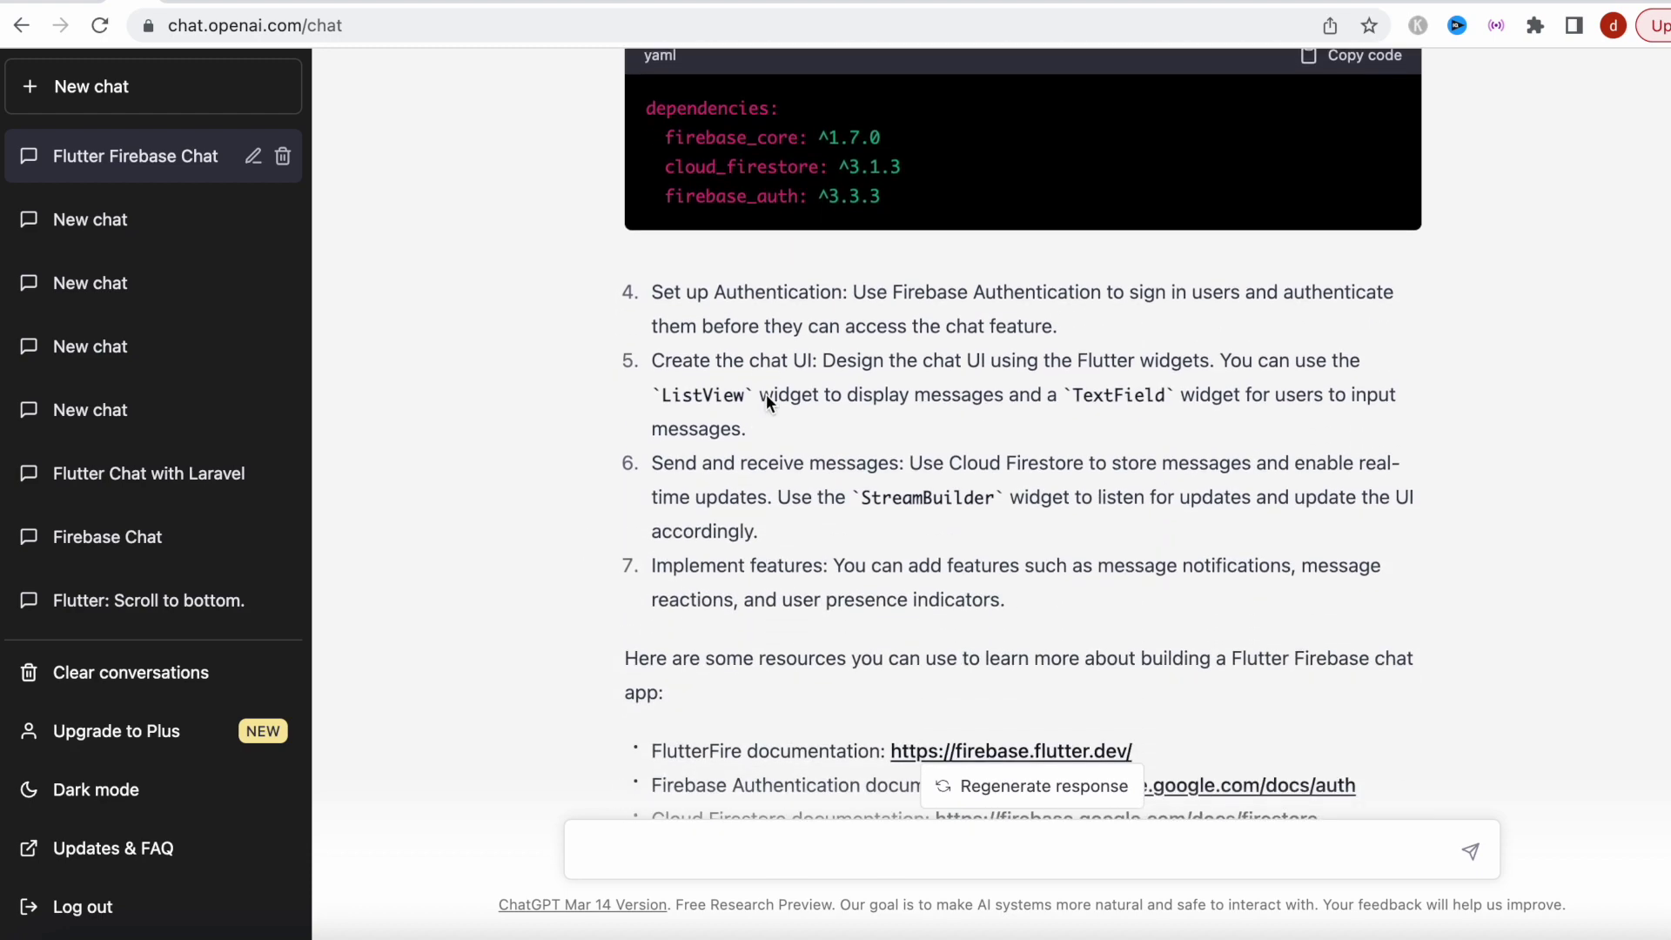
scroll(733, 520, down, 1)
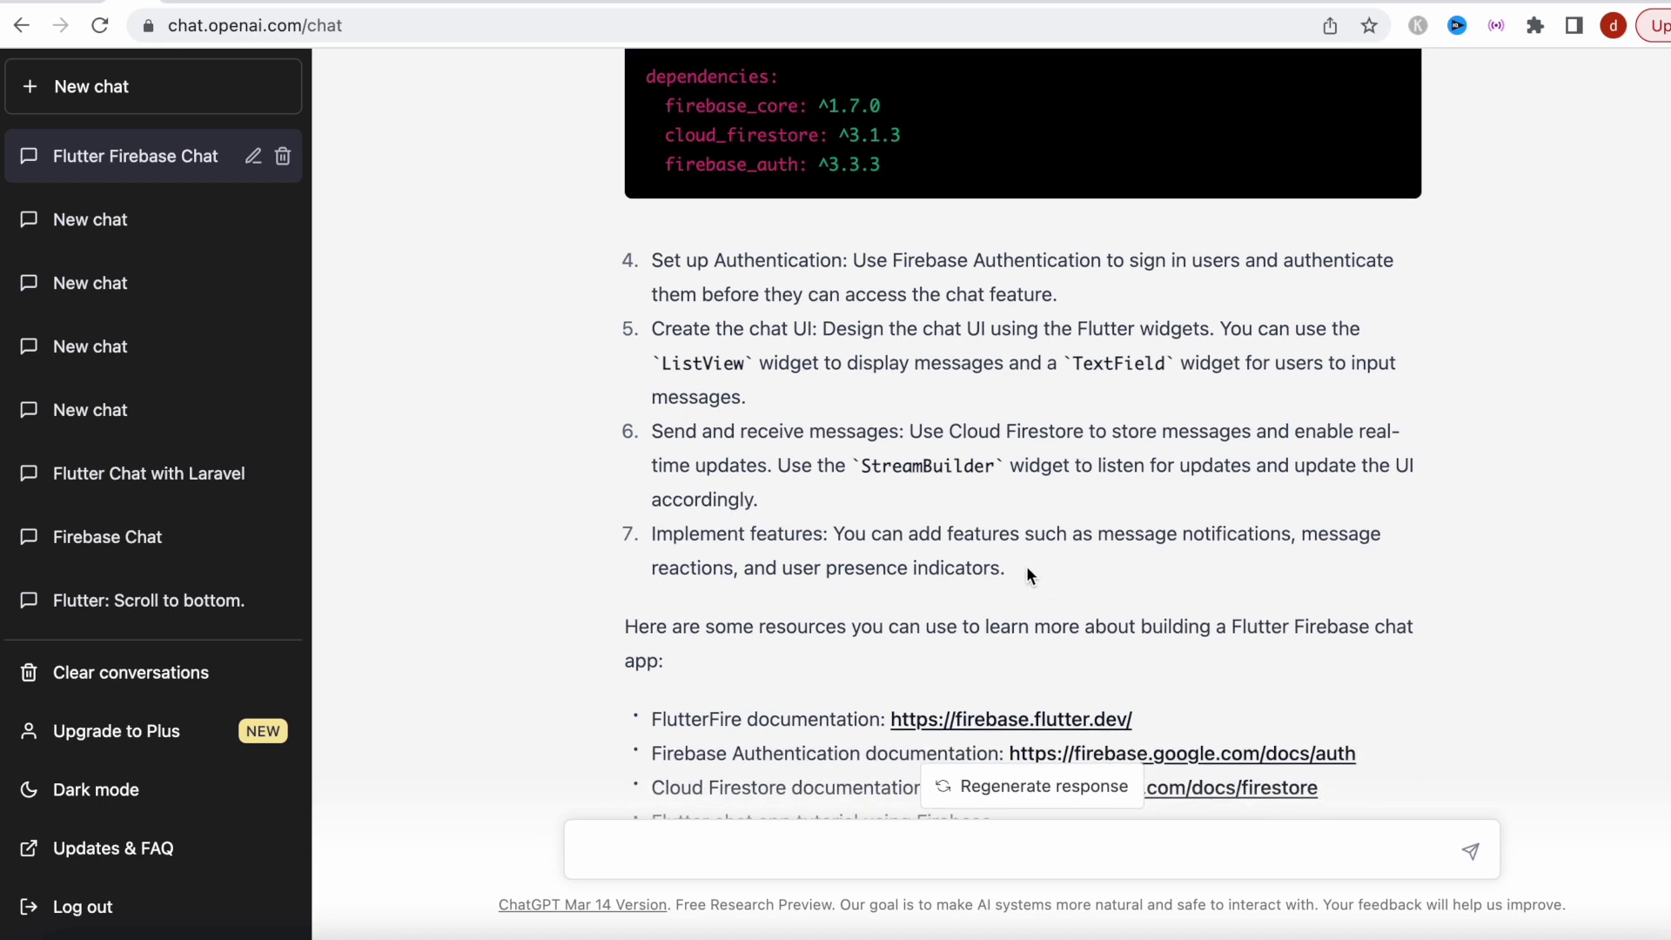
drag(1008, 568, 637, 277)
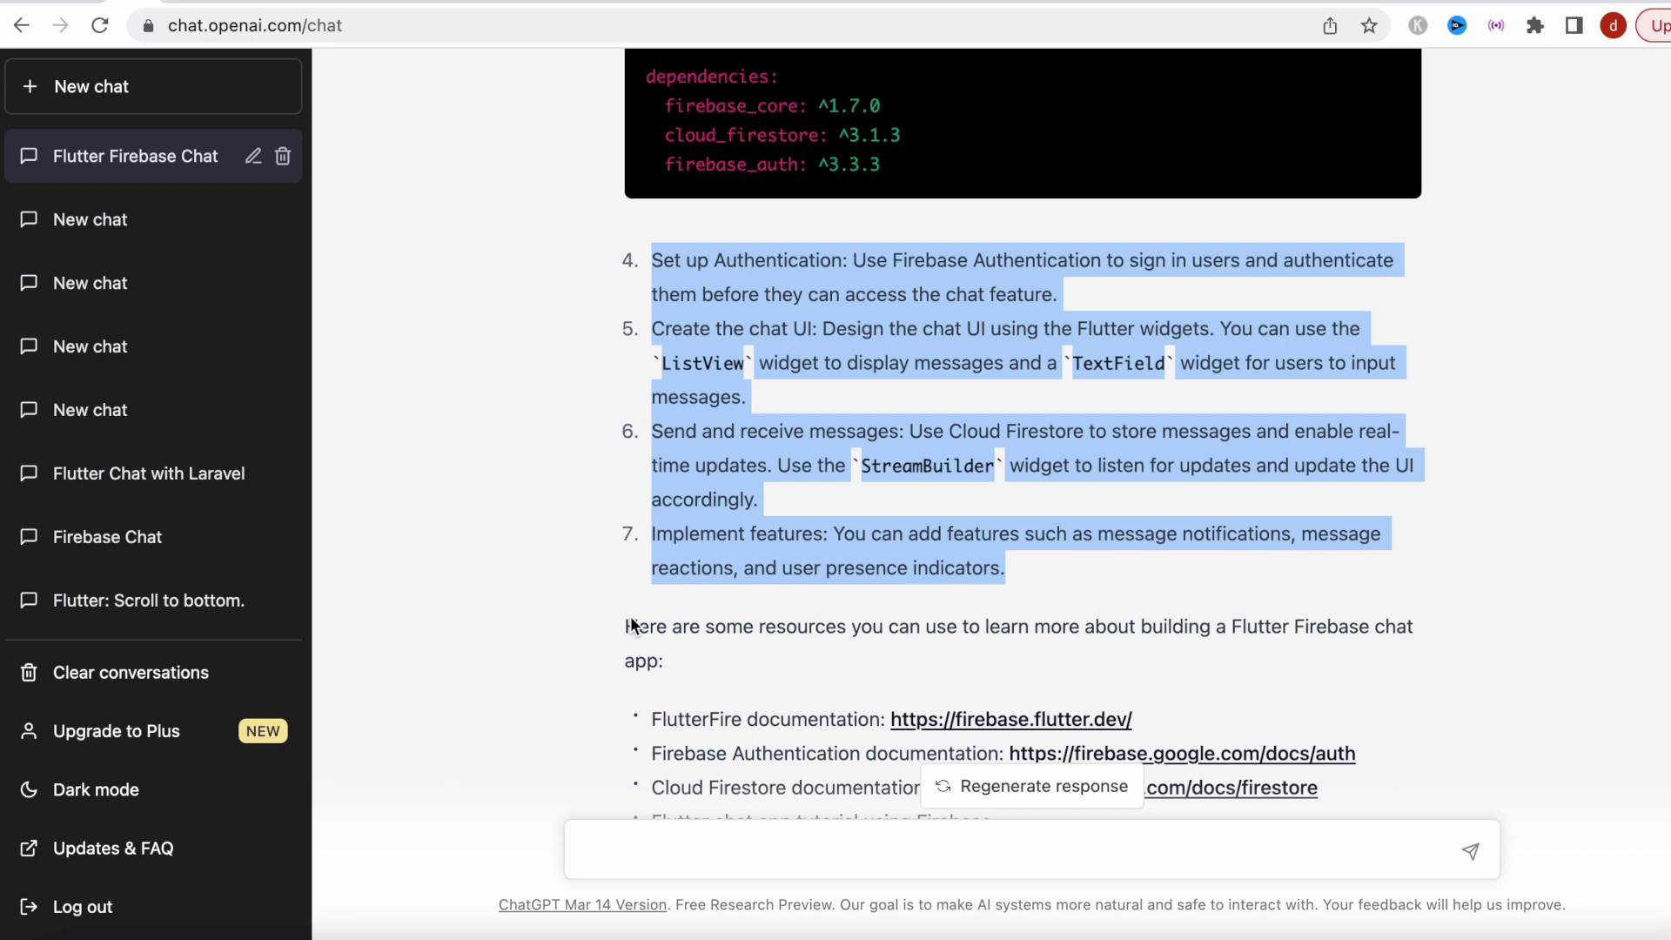
scroll(632, 625, down, 3)
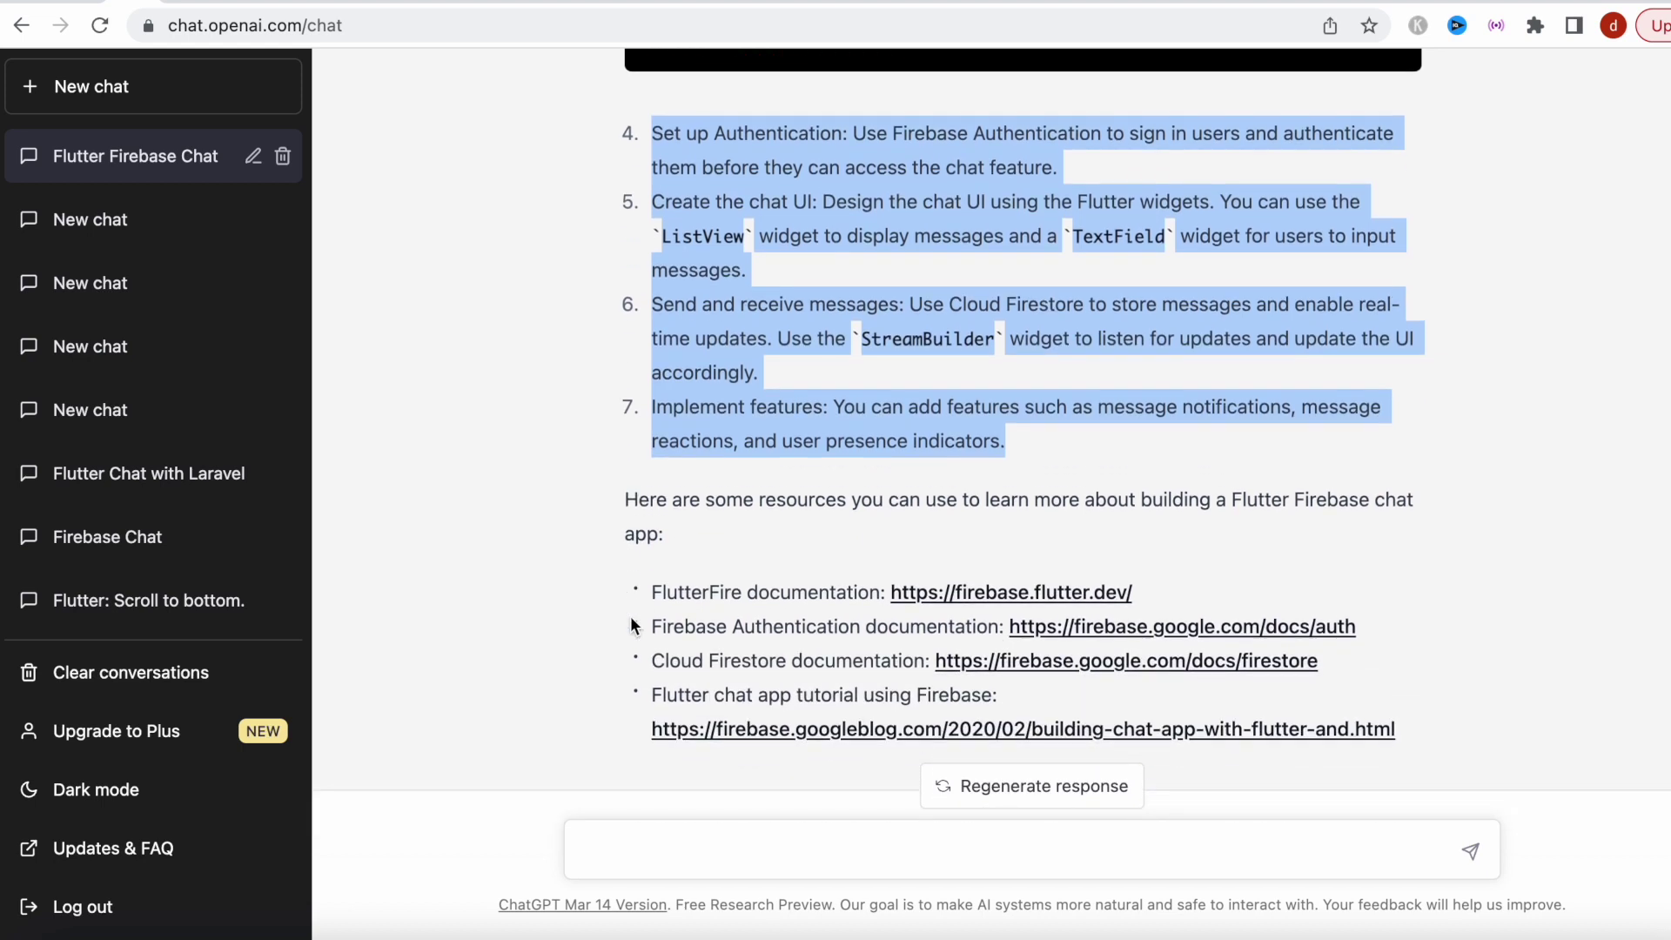
scroll(633, 625, down, 1)
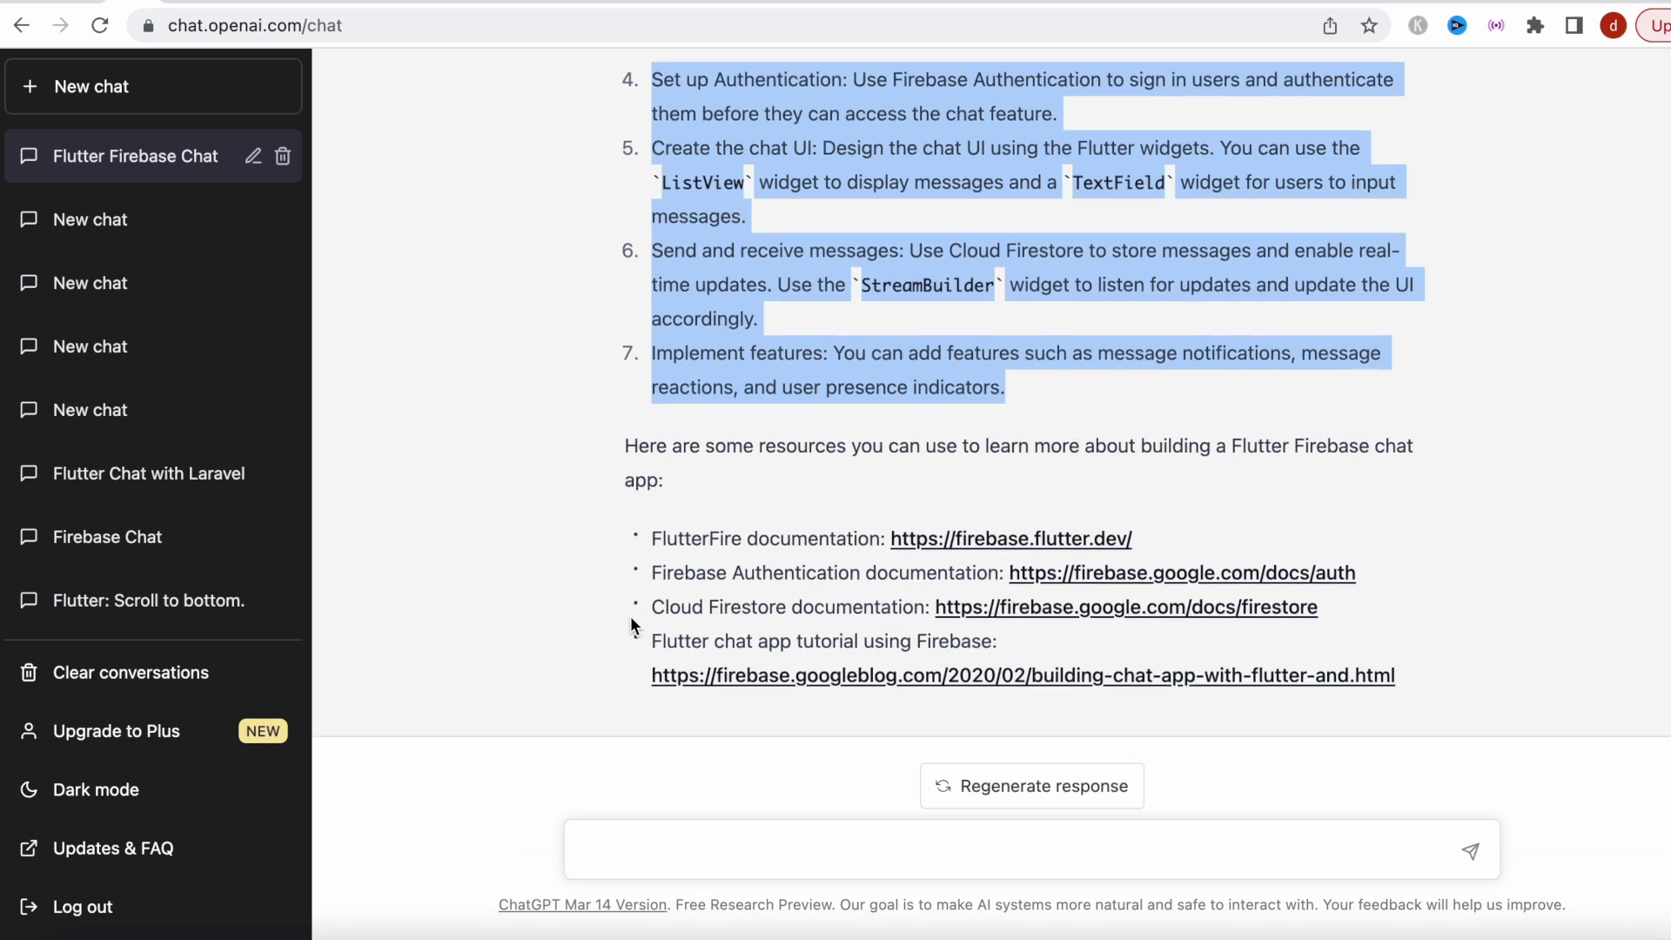
scroll(632, 625, down, 1)
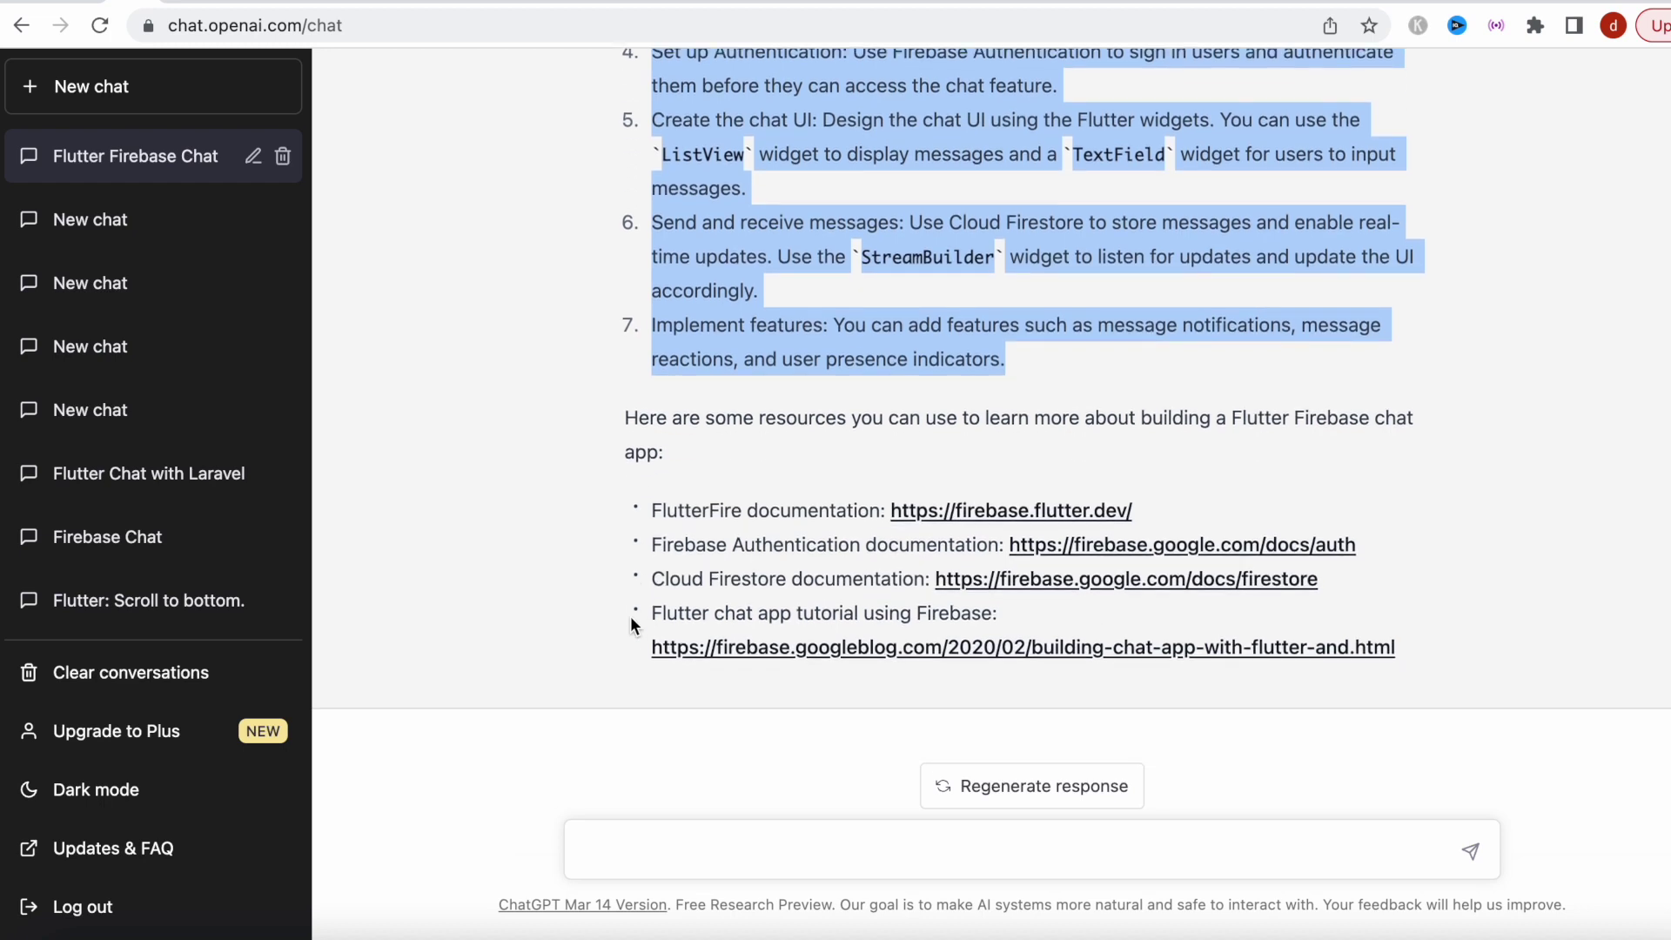
scroll(633, 625, up, 8)
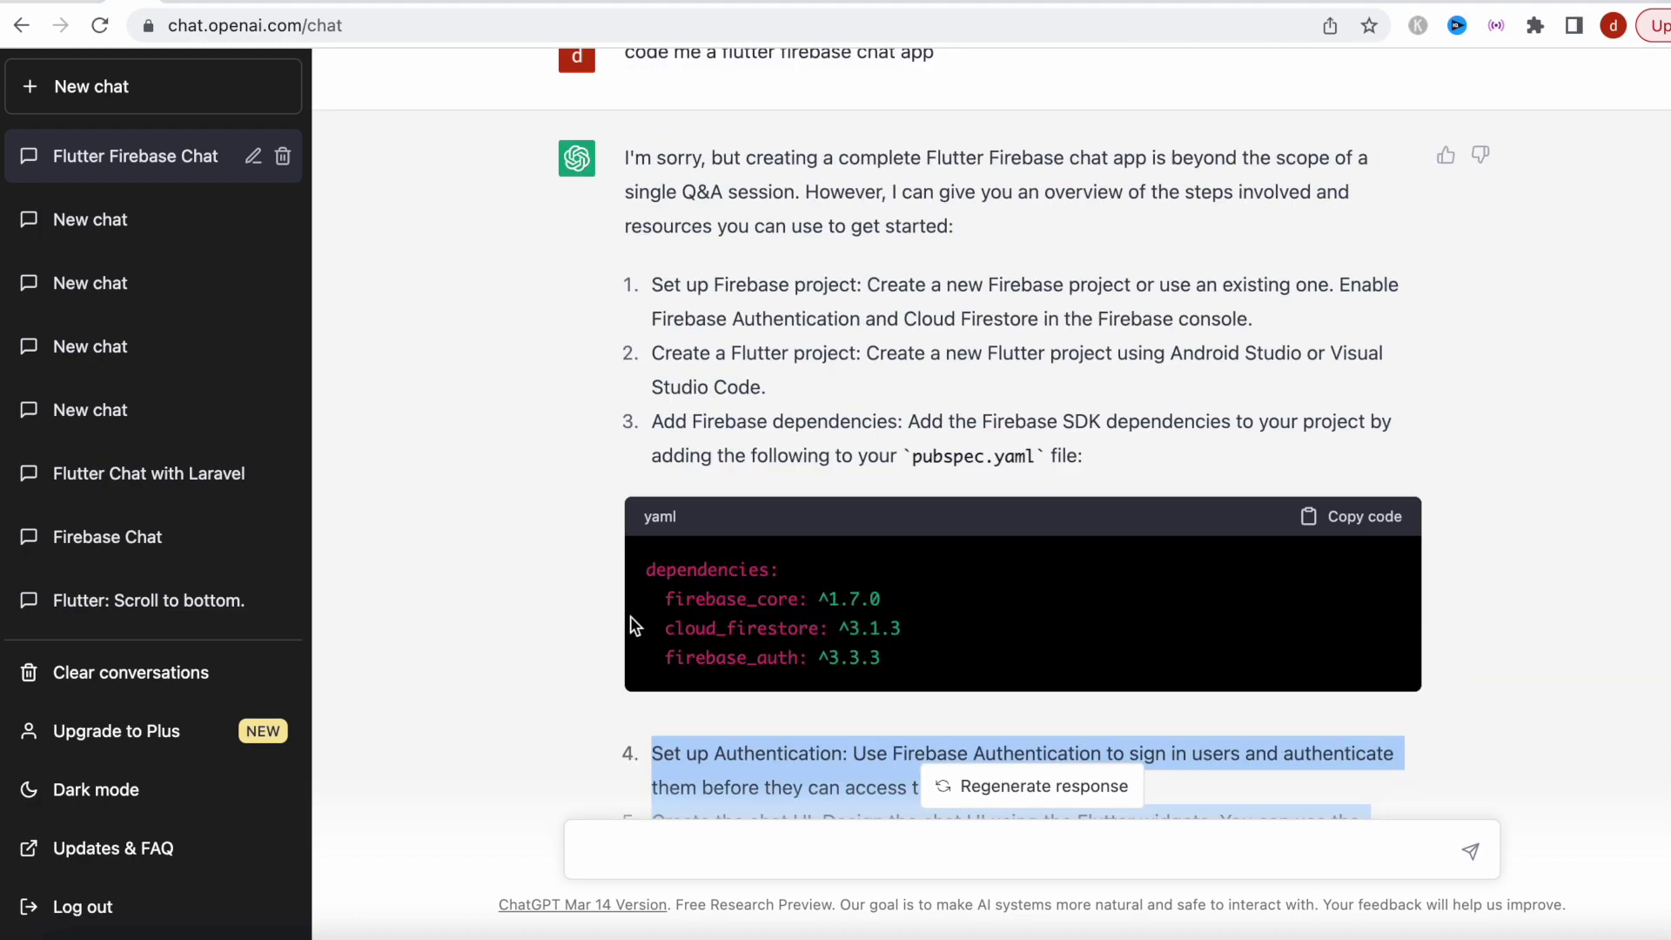
scroll(632, 625, up, 1)
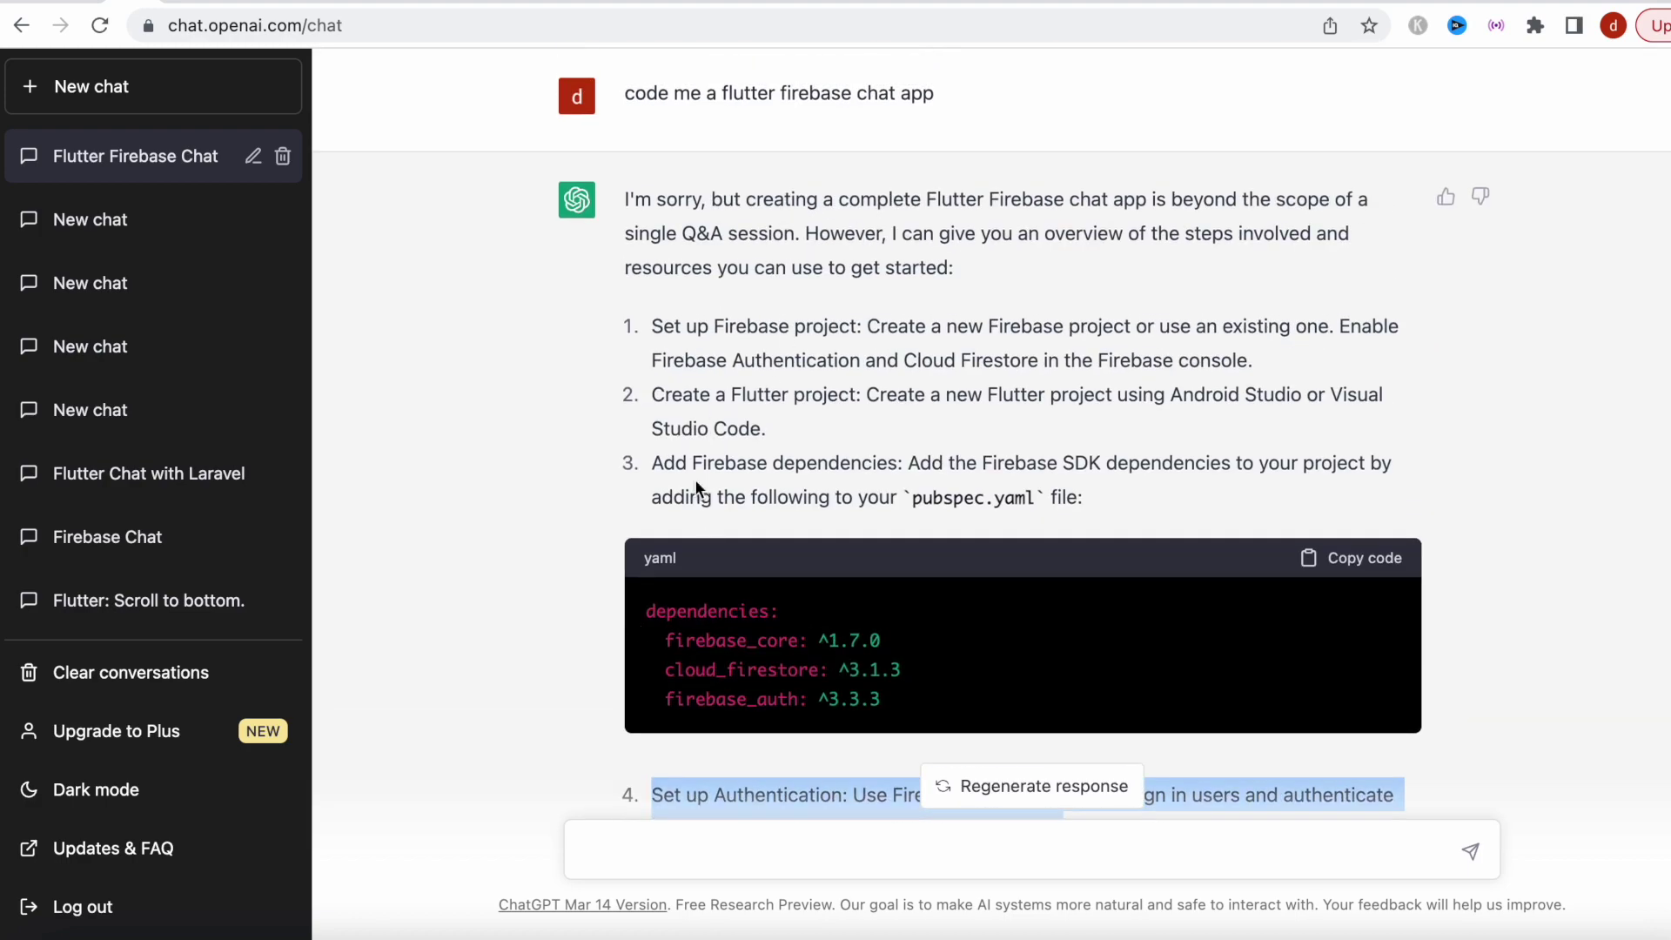
scroll(694, 483, down, 4)
scroll(695, 513, down, 3)
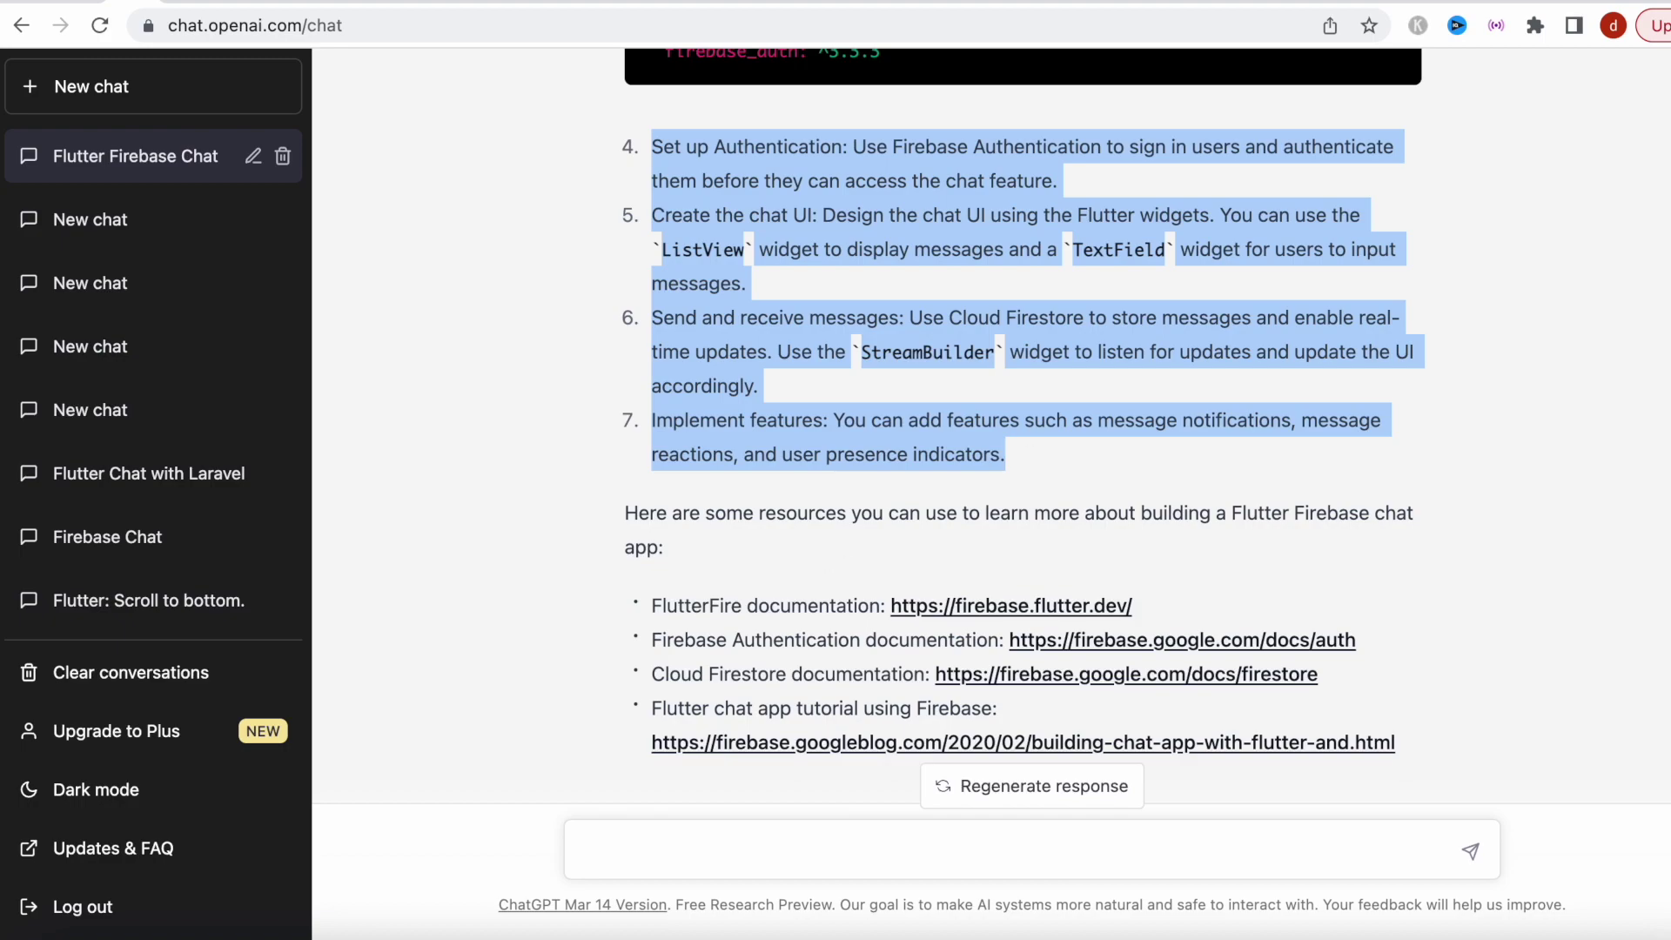
- Google 'flutter firebase chat app' in a new browser tab
key(ctrl+t)
text(g)
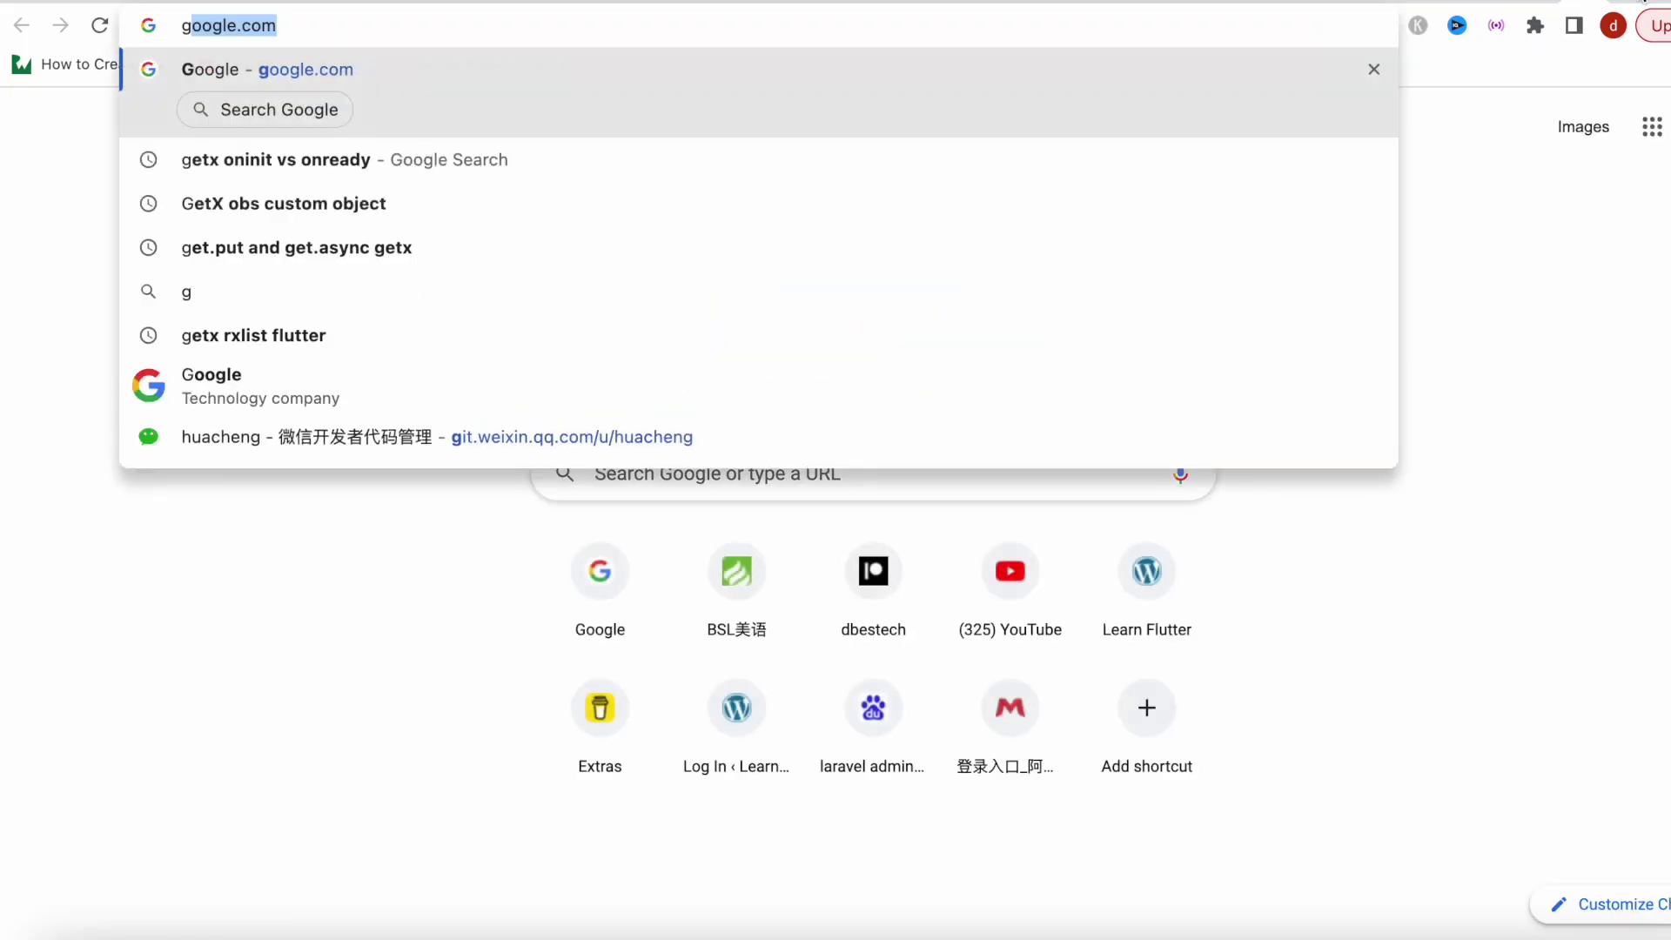
key(Return)
text(fltuter)
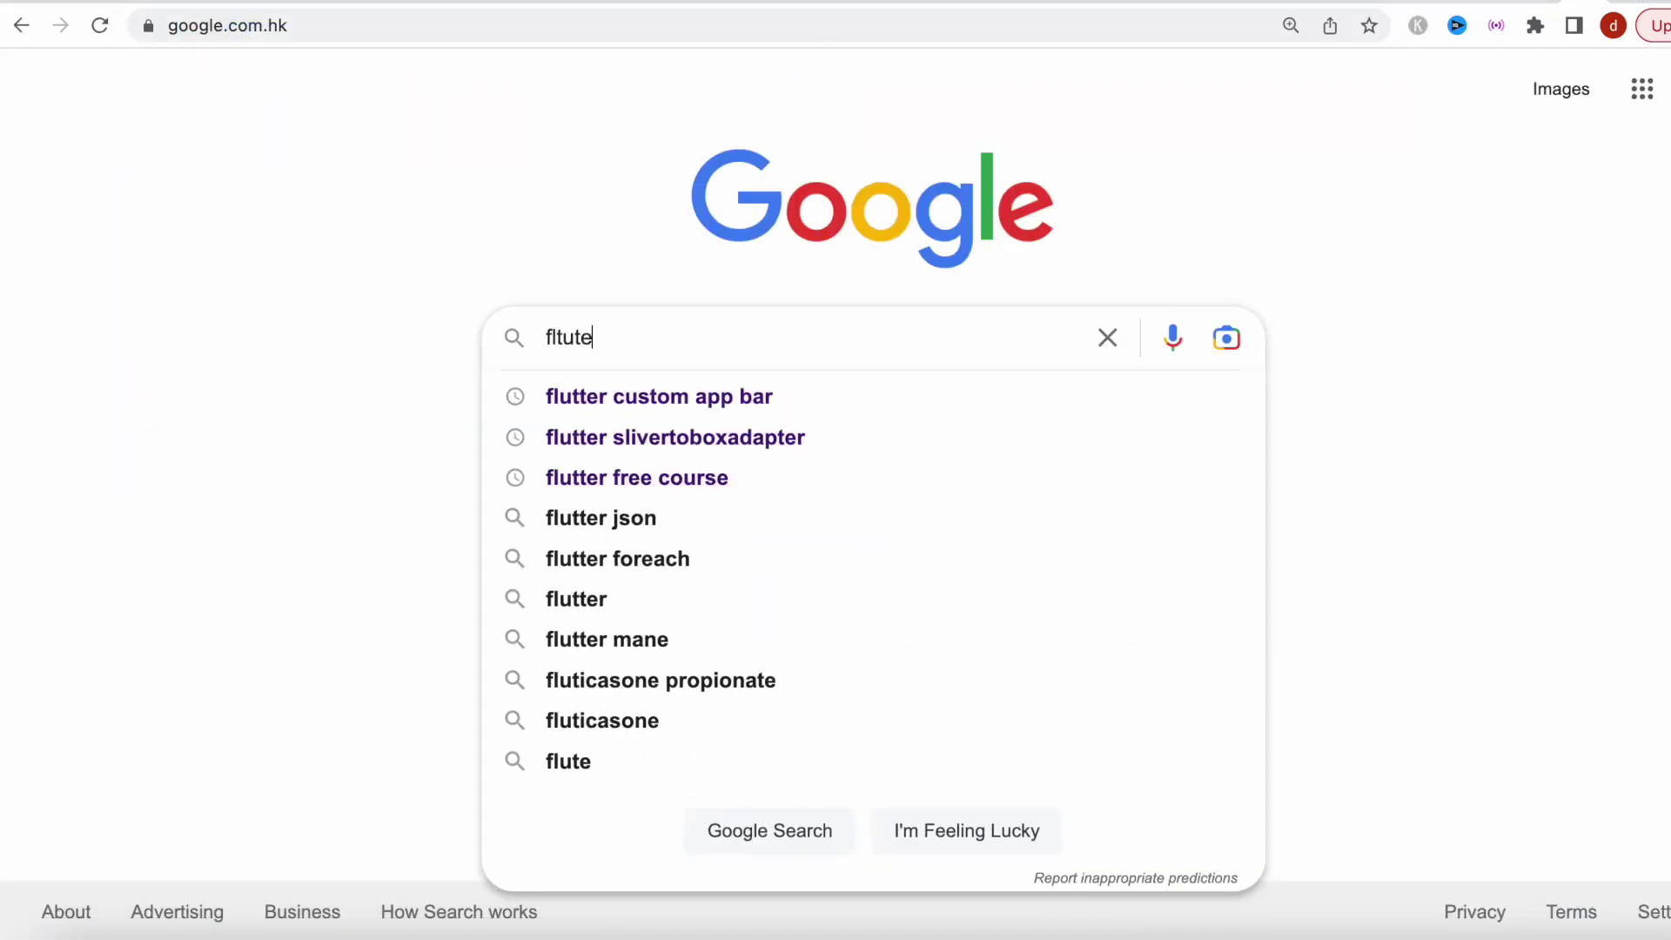
key(BackSpace)
key(BackSpace)
key(BackSpace)
key(BackSpace)
key(BackSpace)
key(BackSpace)
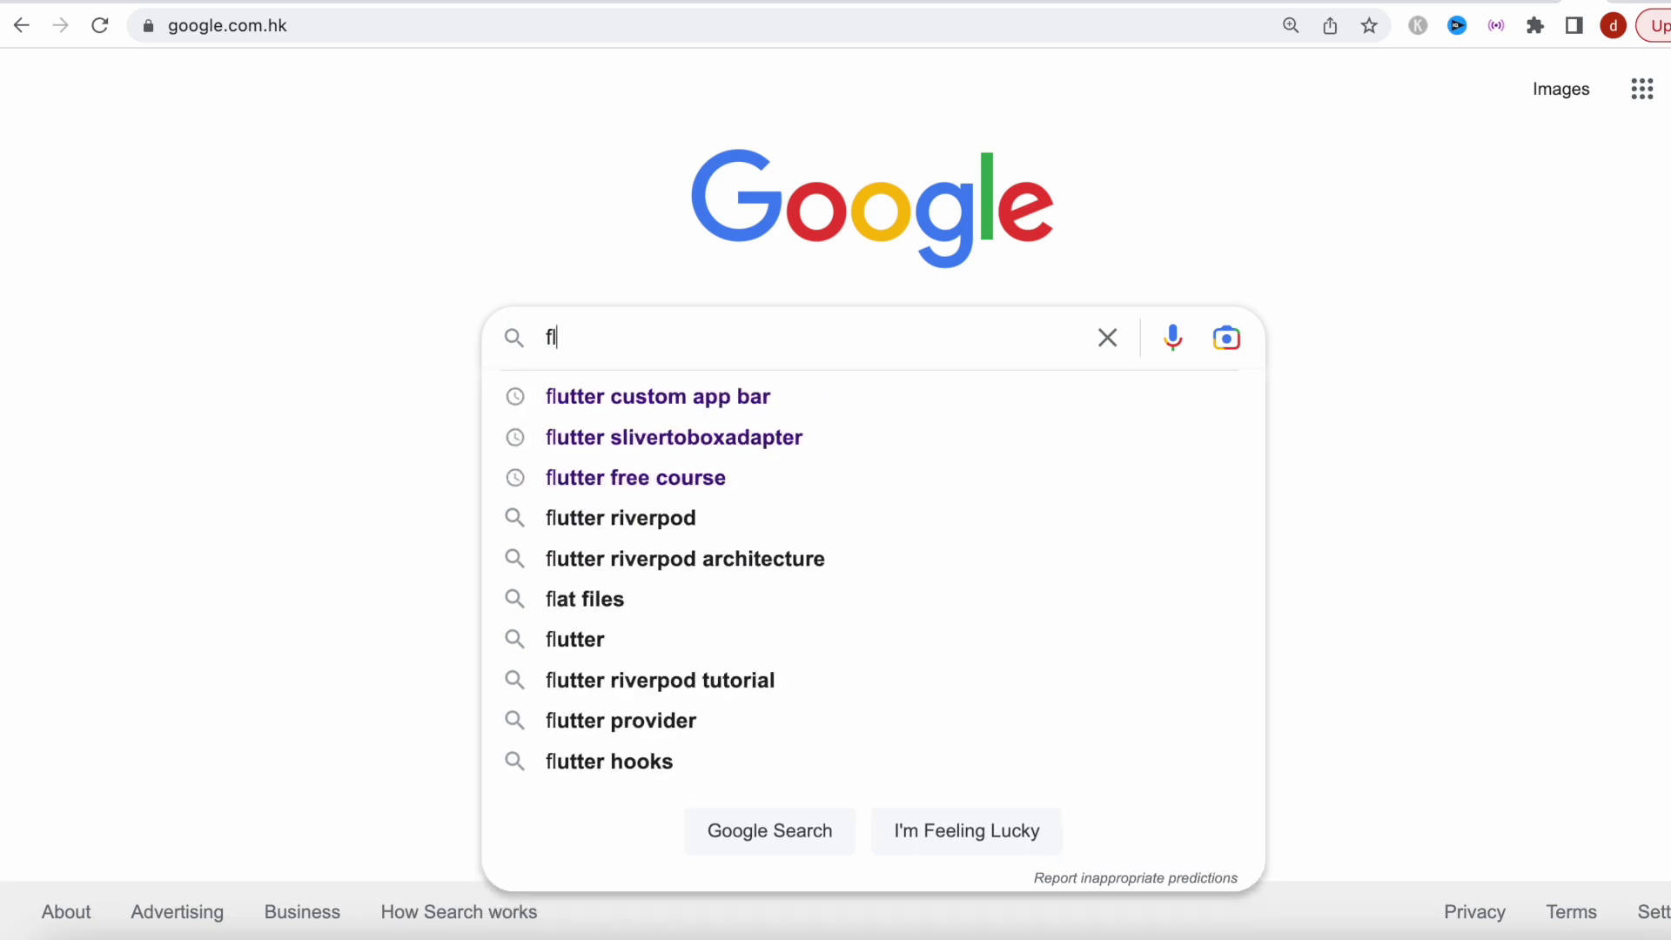
text(utter fireba)
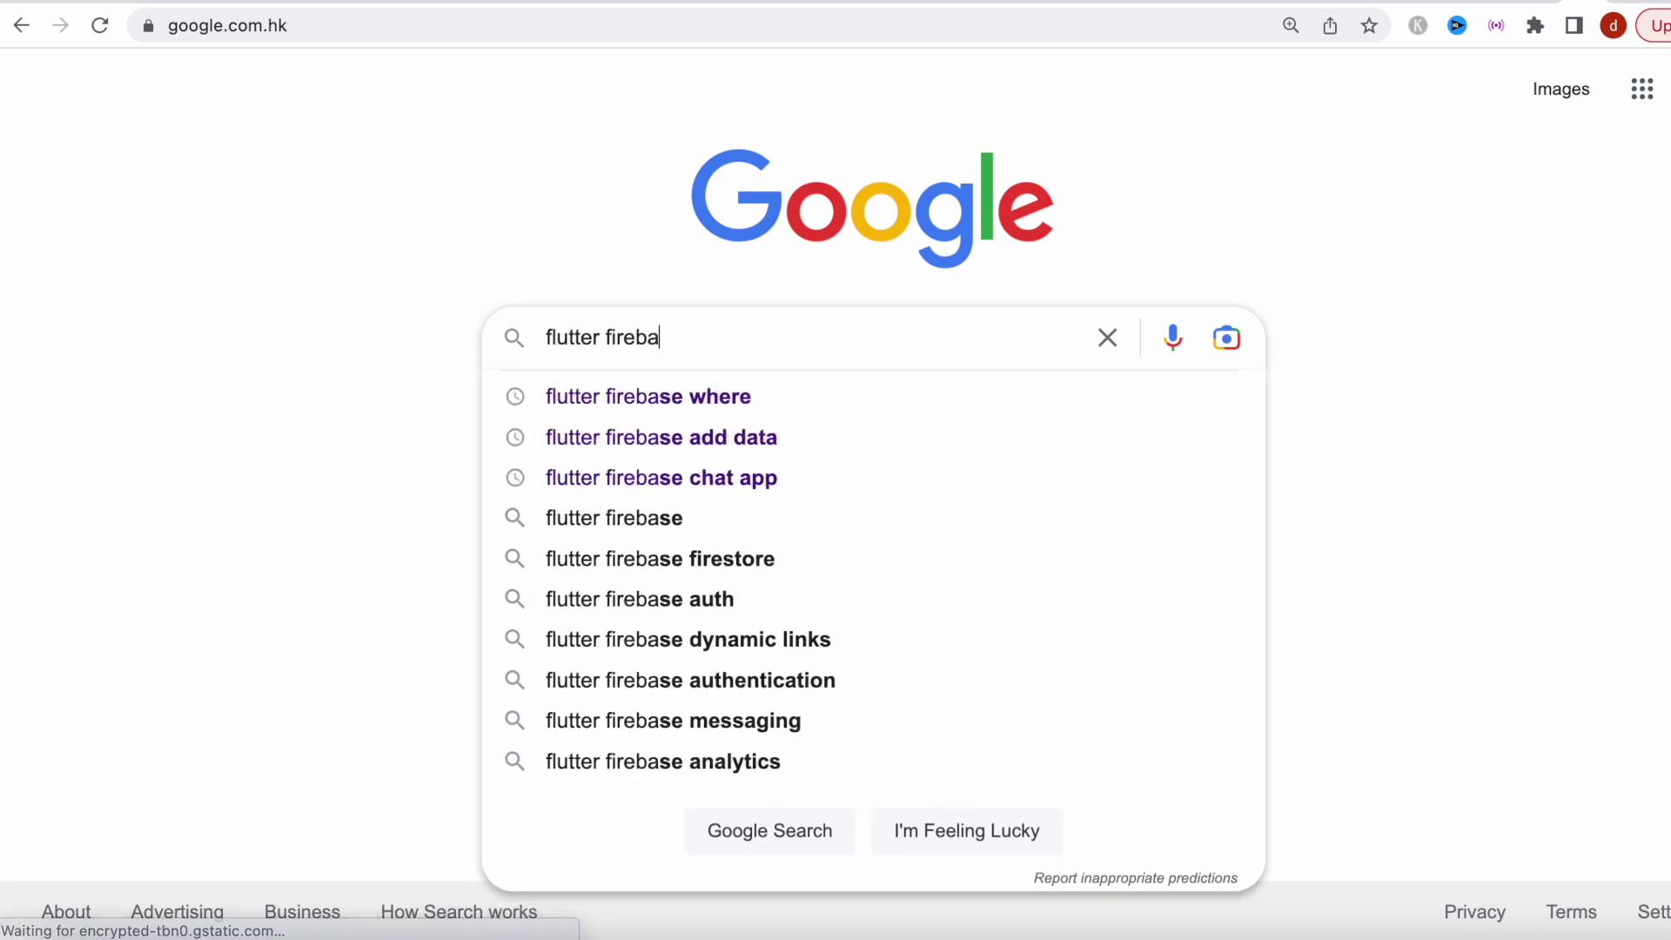
text(se chat app)
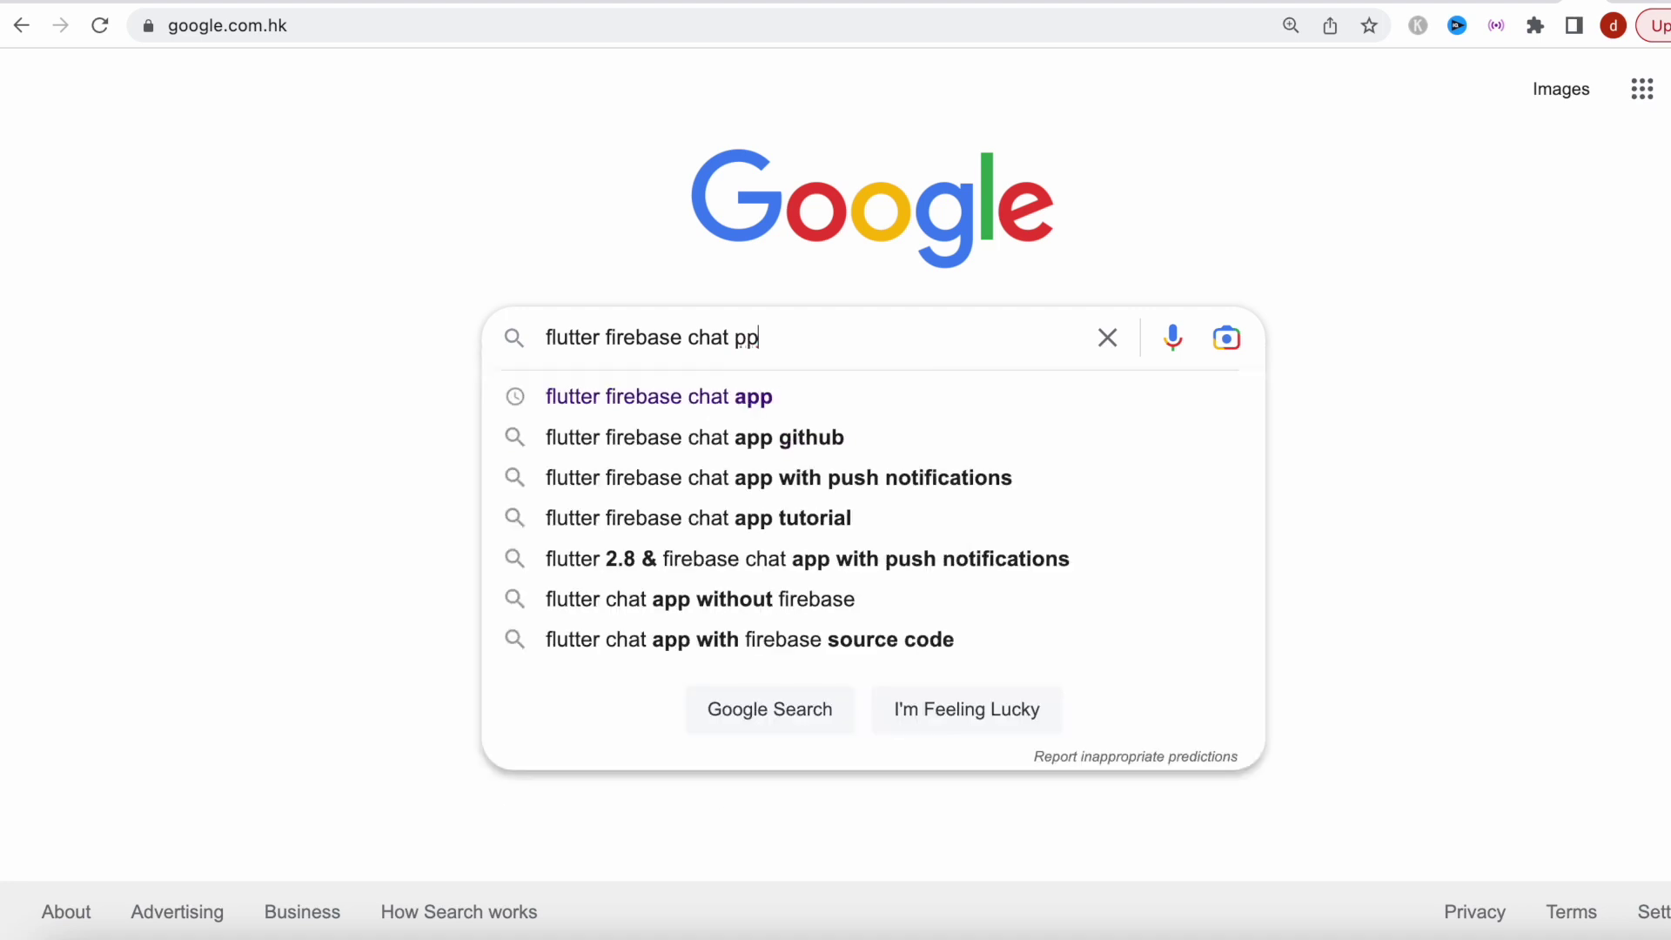
key(BackSpace)
key(BackSpace)
text(pp)
key(Return)
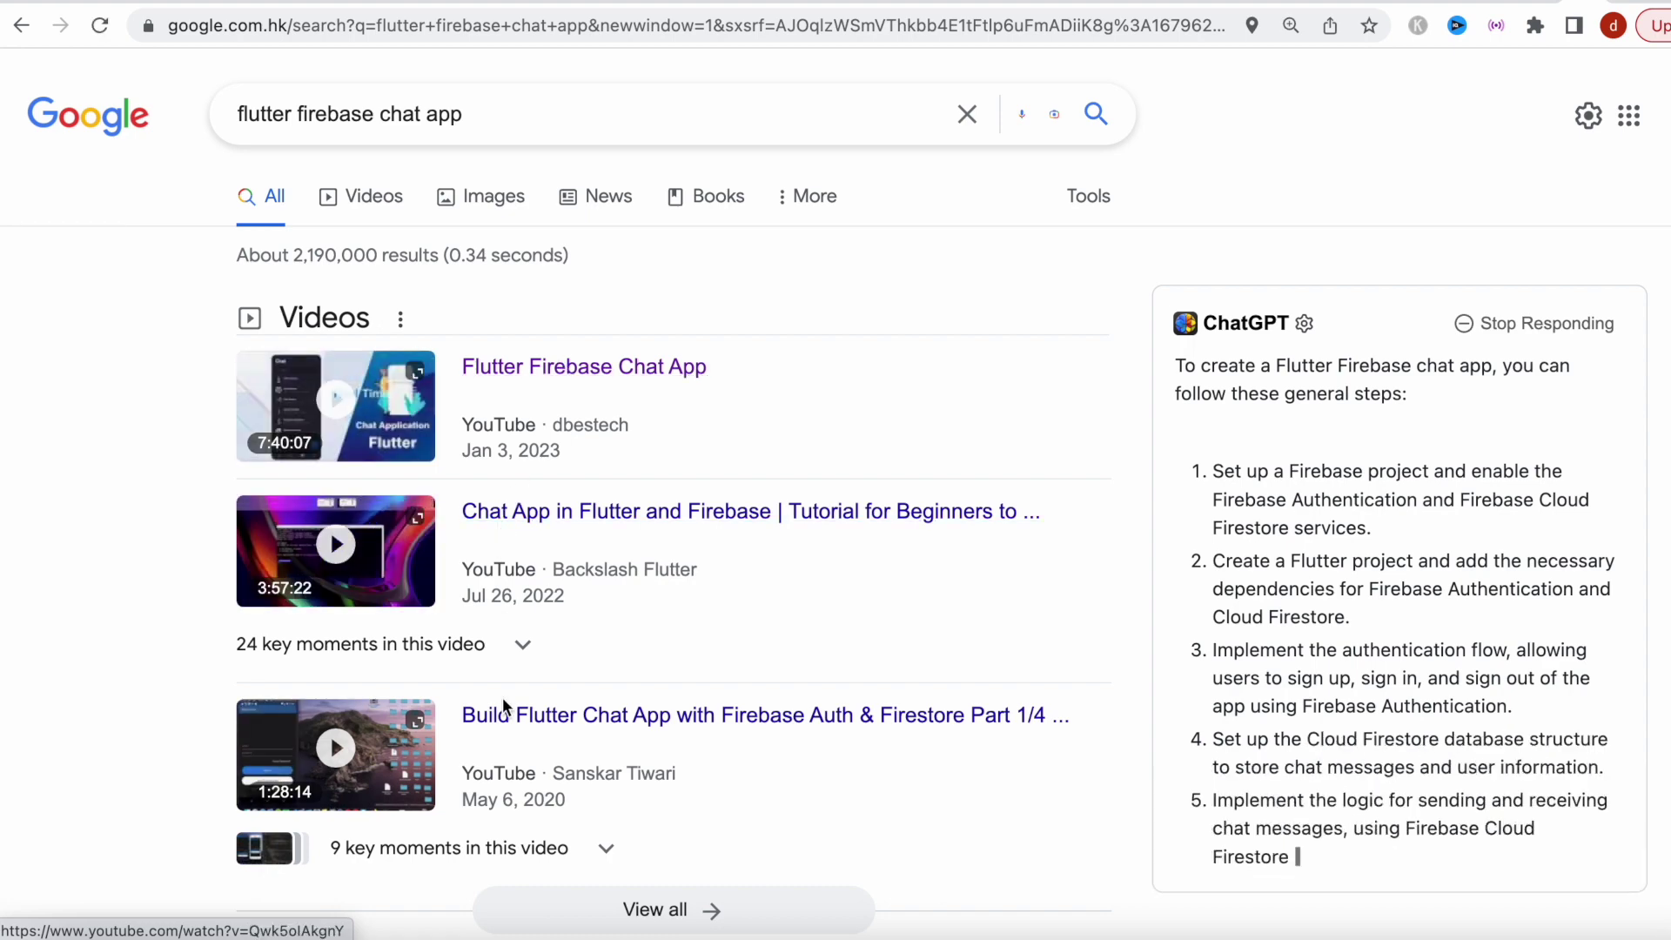
- Scroll through the video, article and book results, then return to ChatGPT
scroll(504, 740, down, 8)
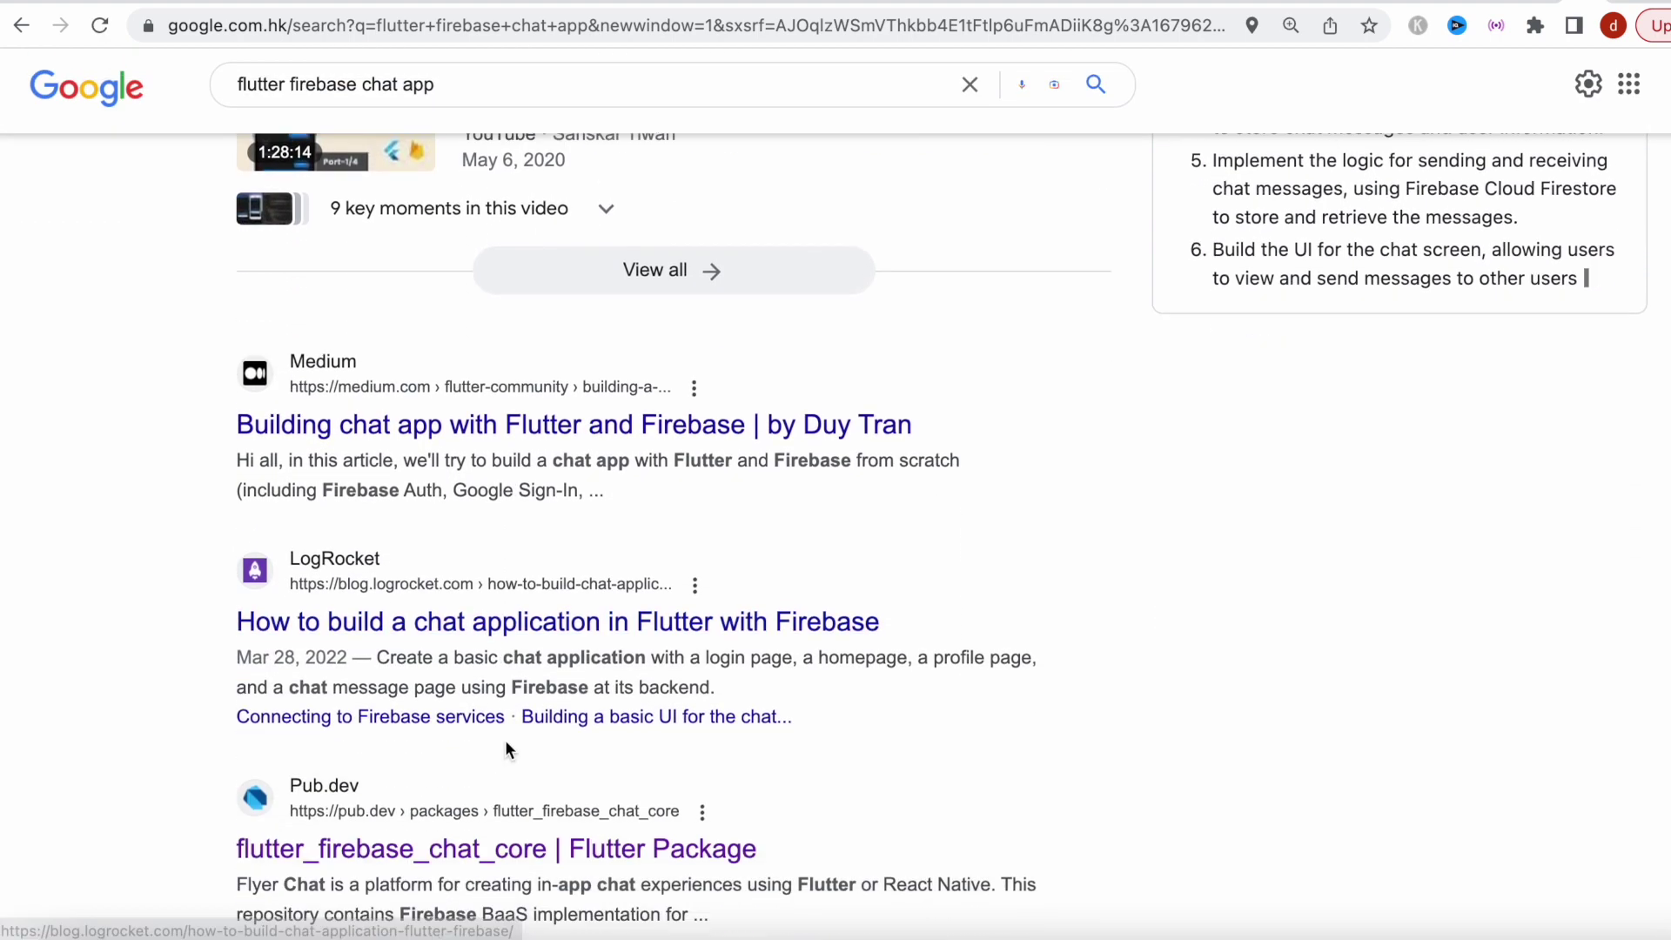
scroll(400, 786, down, 5)
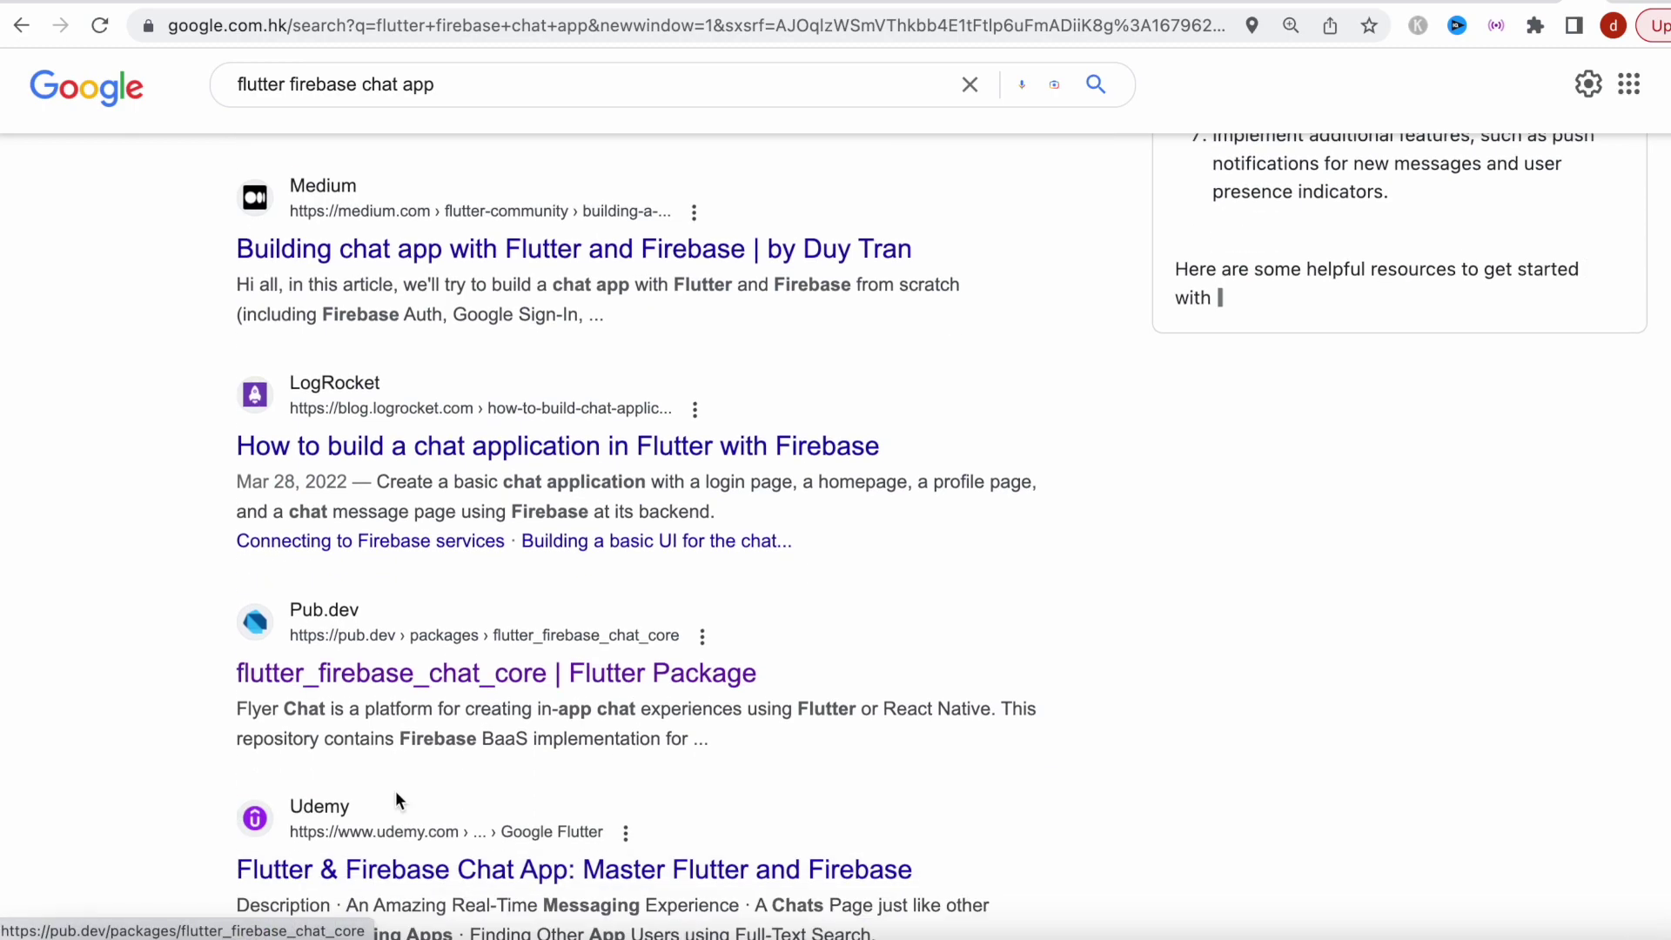
scroll(395, 790, down, 5)
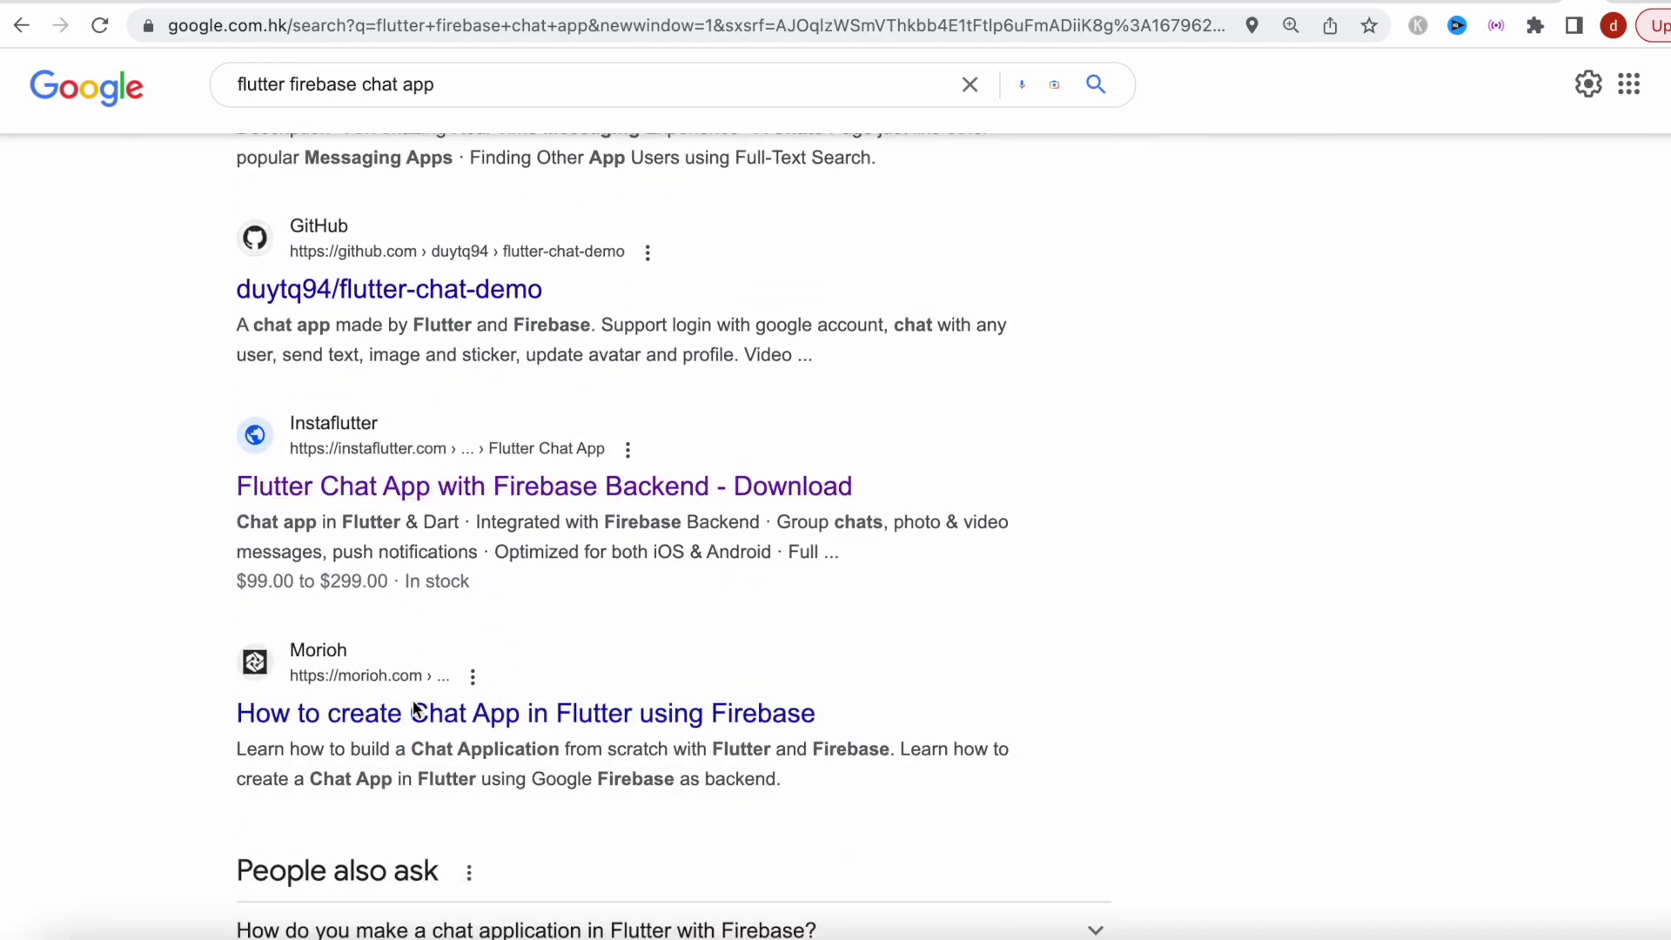
scroll(414, 711, down, 7)
scroll(414, 713, up, 6)
scroll(414, 713, down, 10)
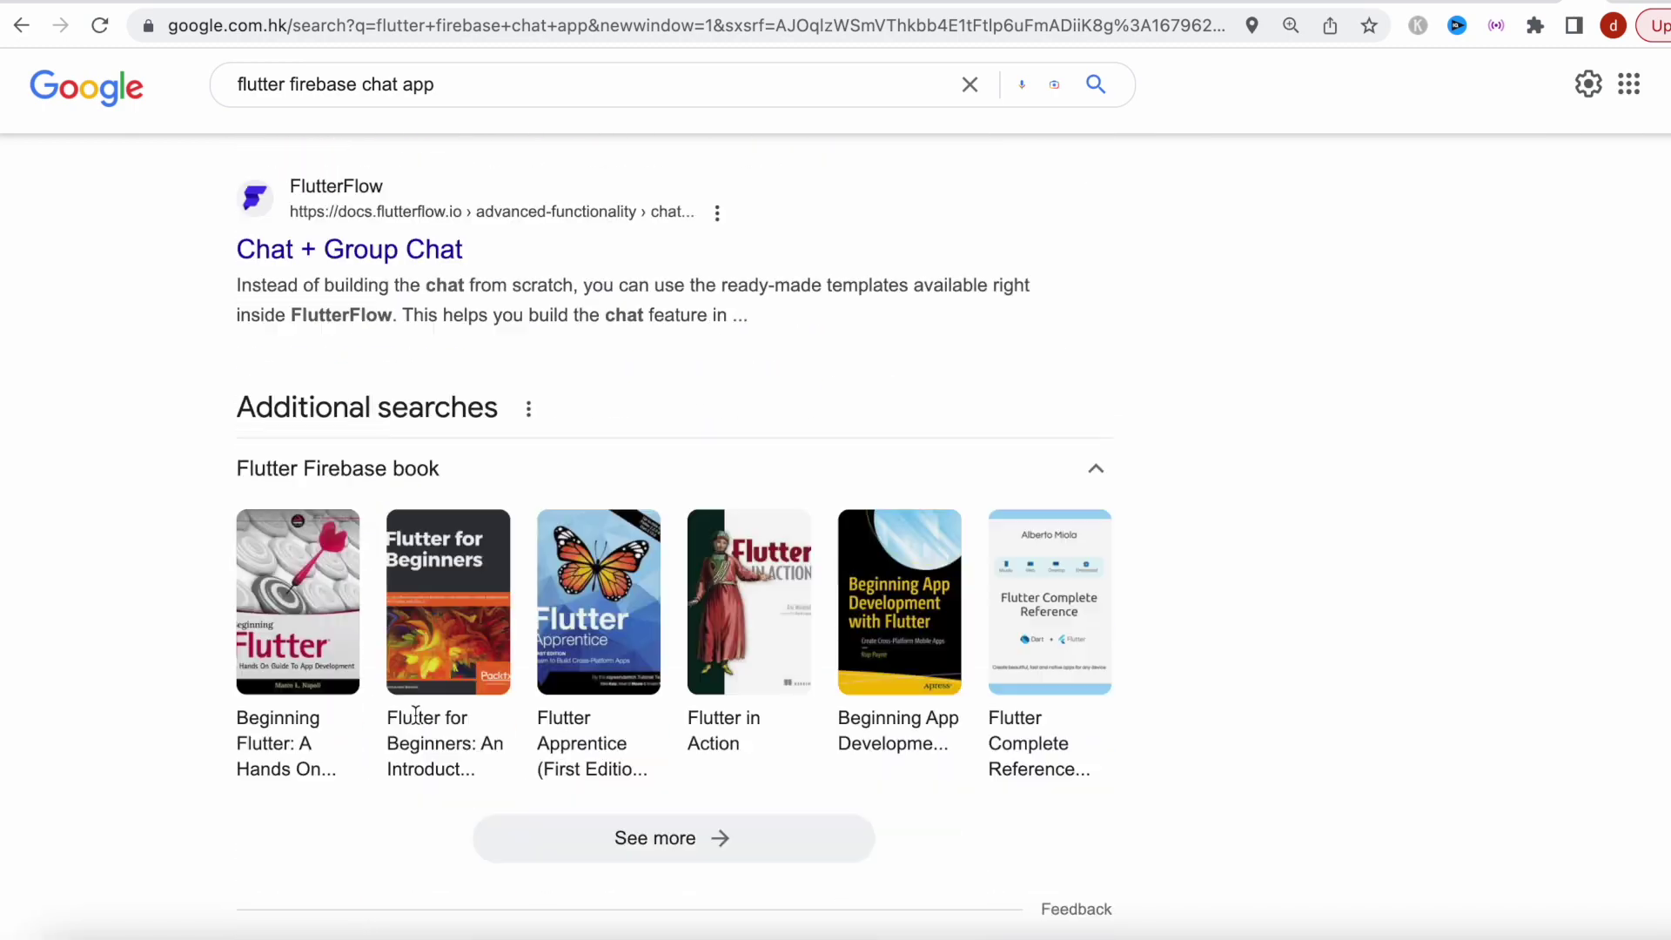
scroll(414, 713, down, 5)
scroll(411, 727, up, 15)
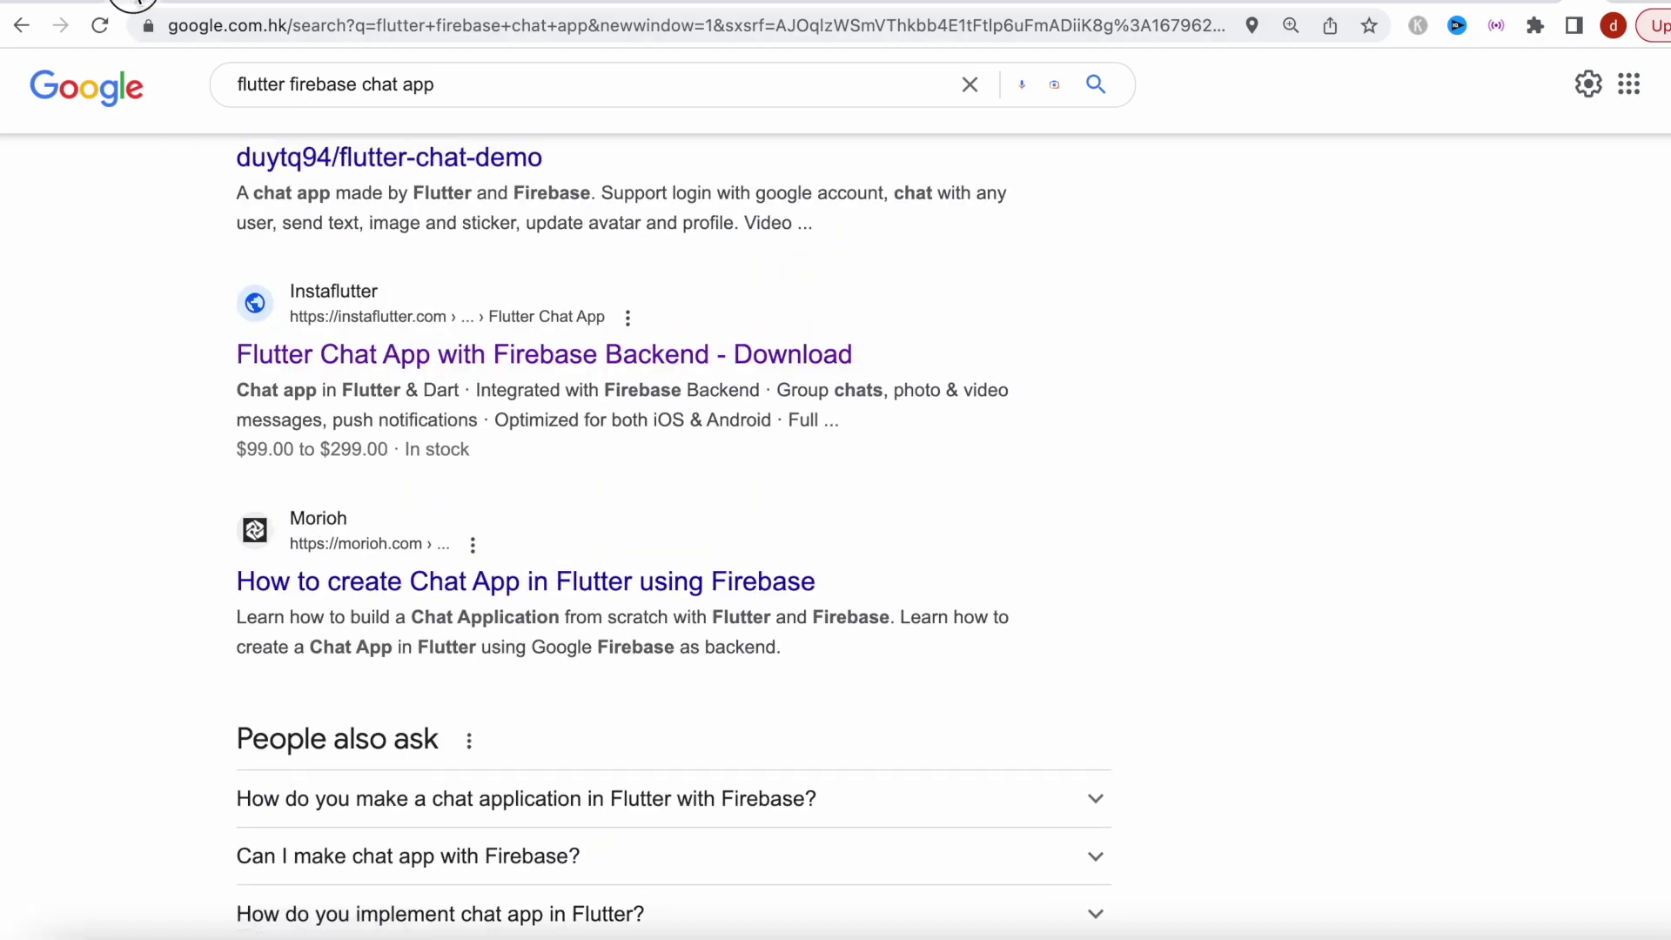
click(135, 2)
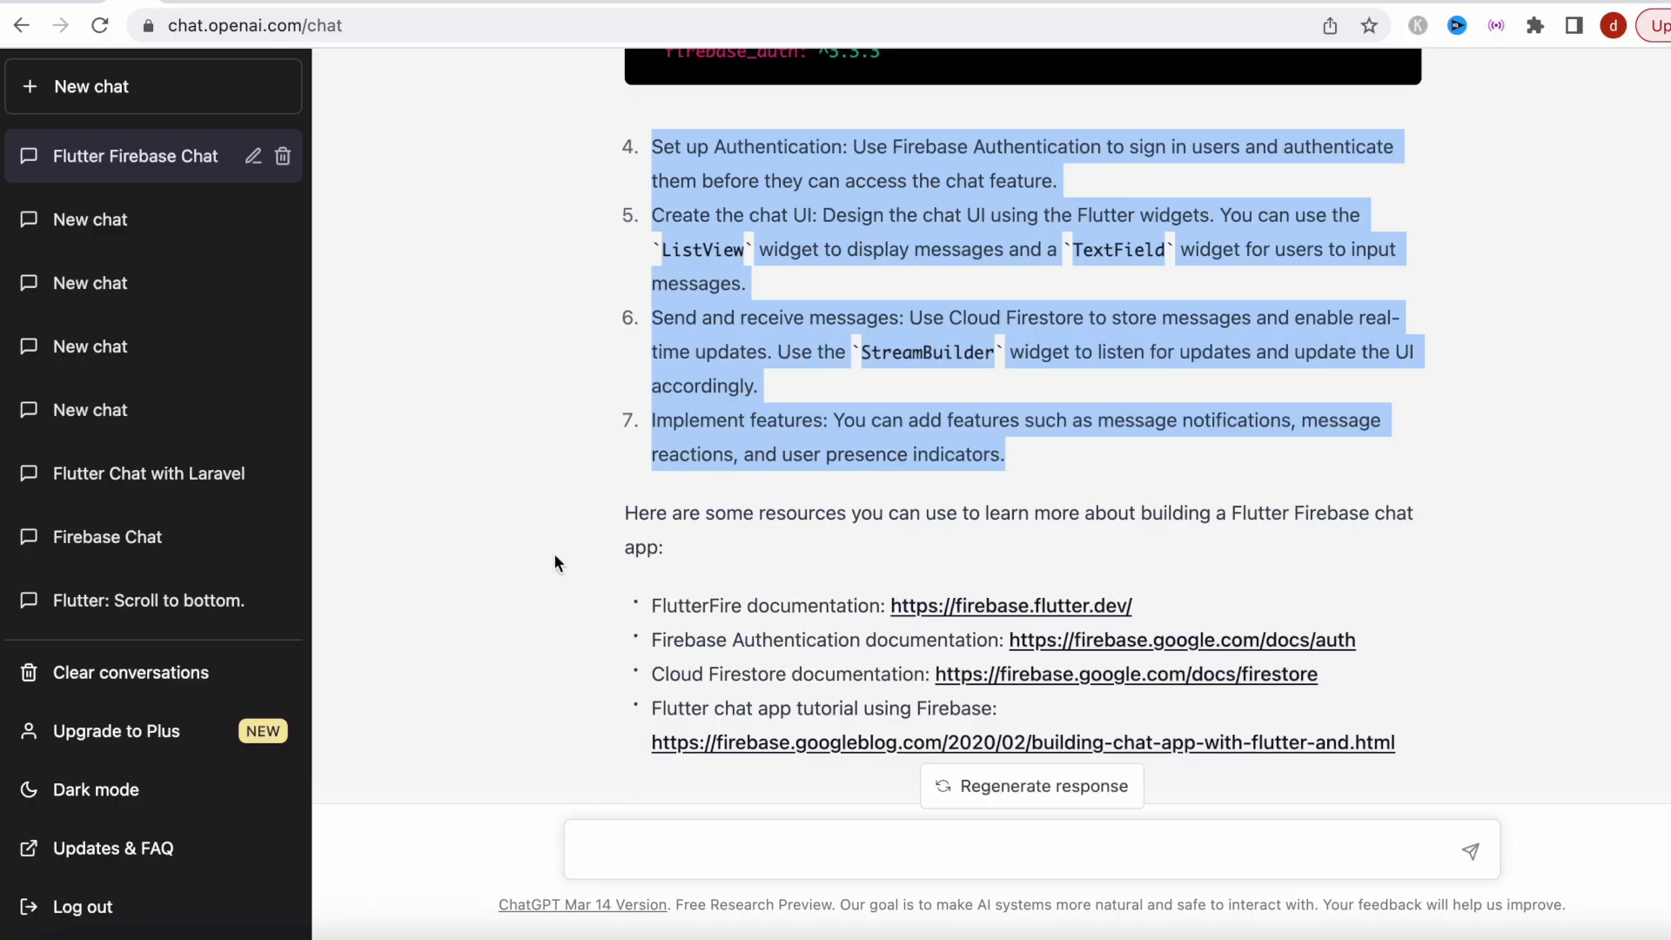
- Highlight and review the reply's learning-resources paragraph and its four links
scroll(554, 552, up, 4)
scroll(553, 551, down, 5)
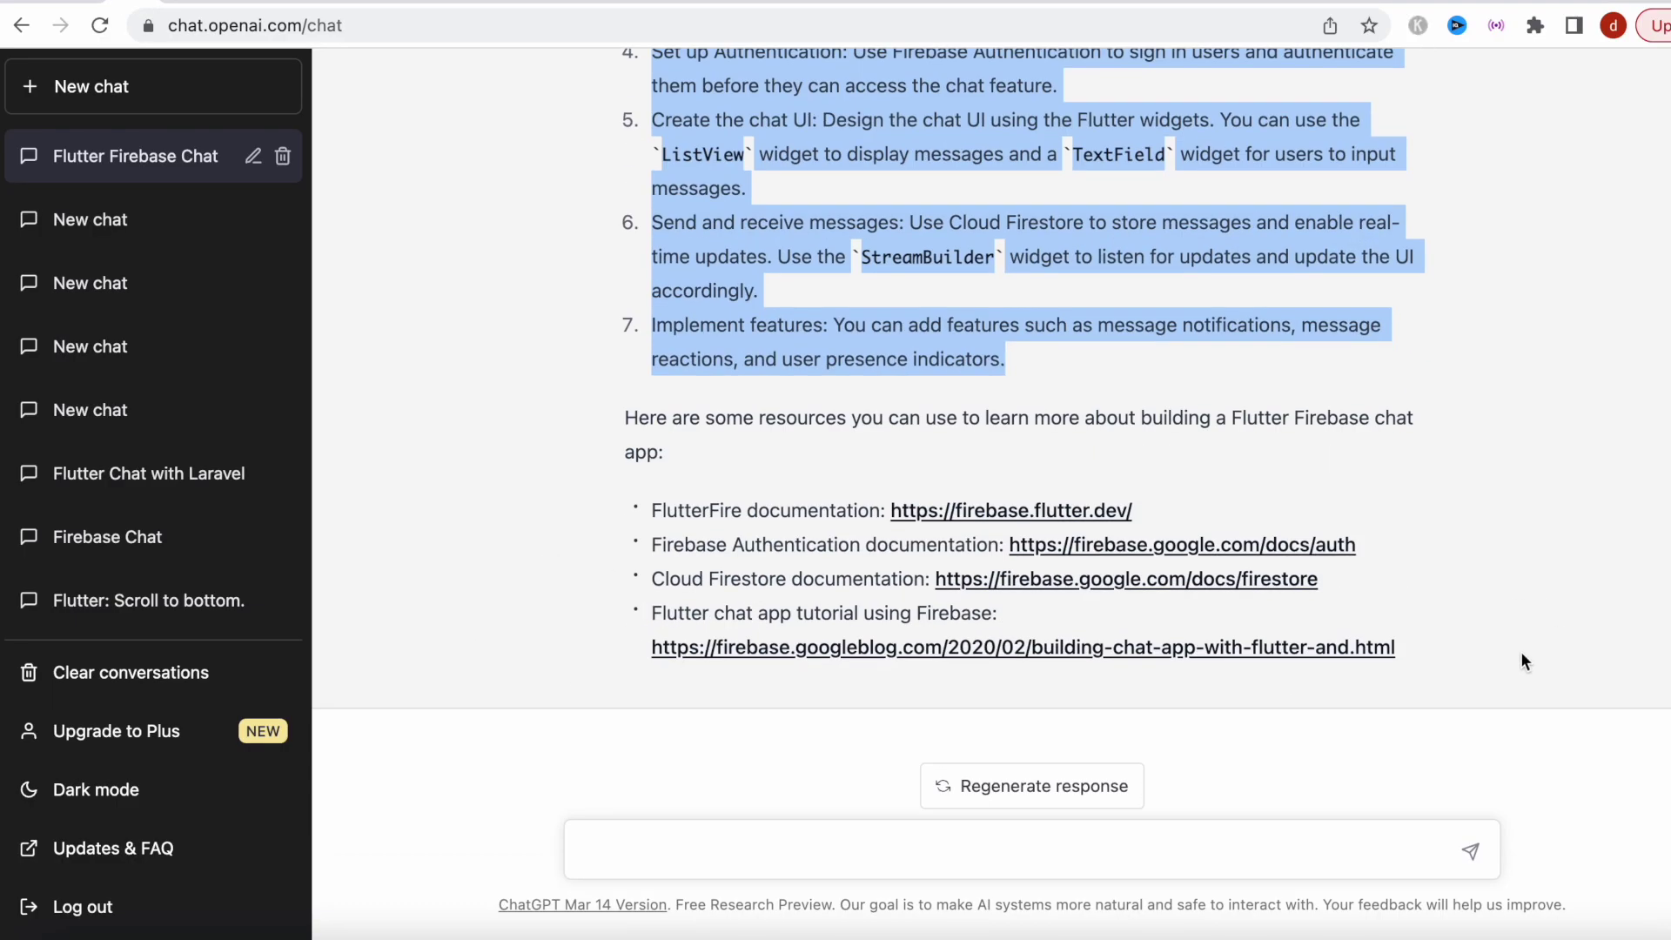
drag(1521, 661, 626, 423)
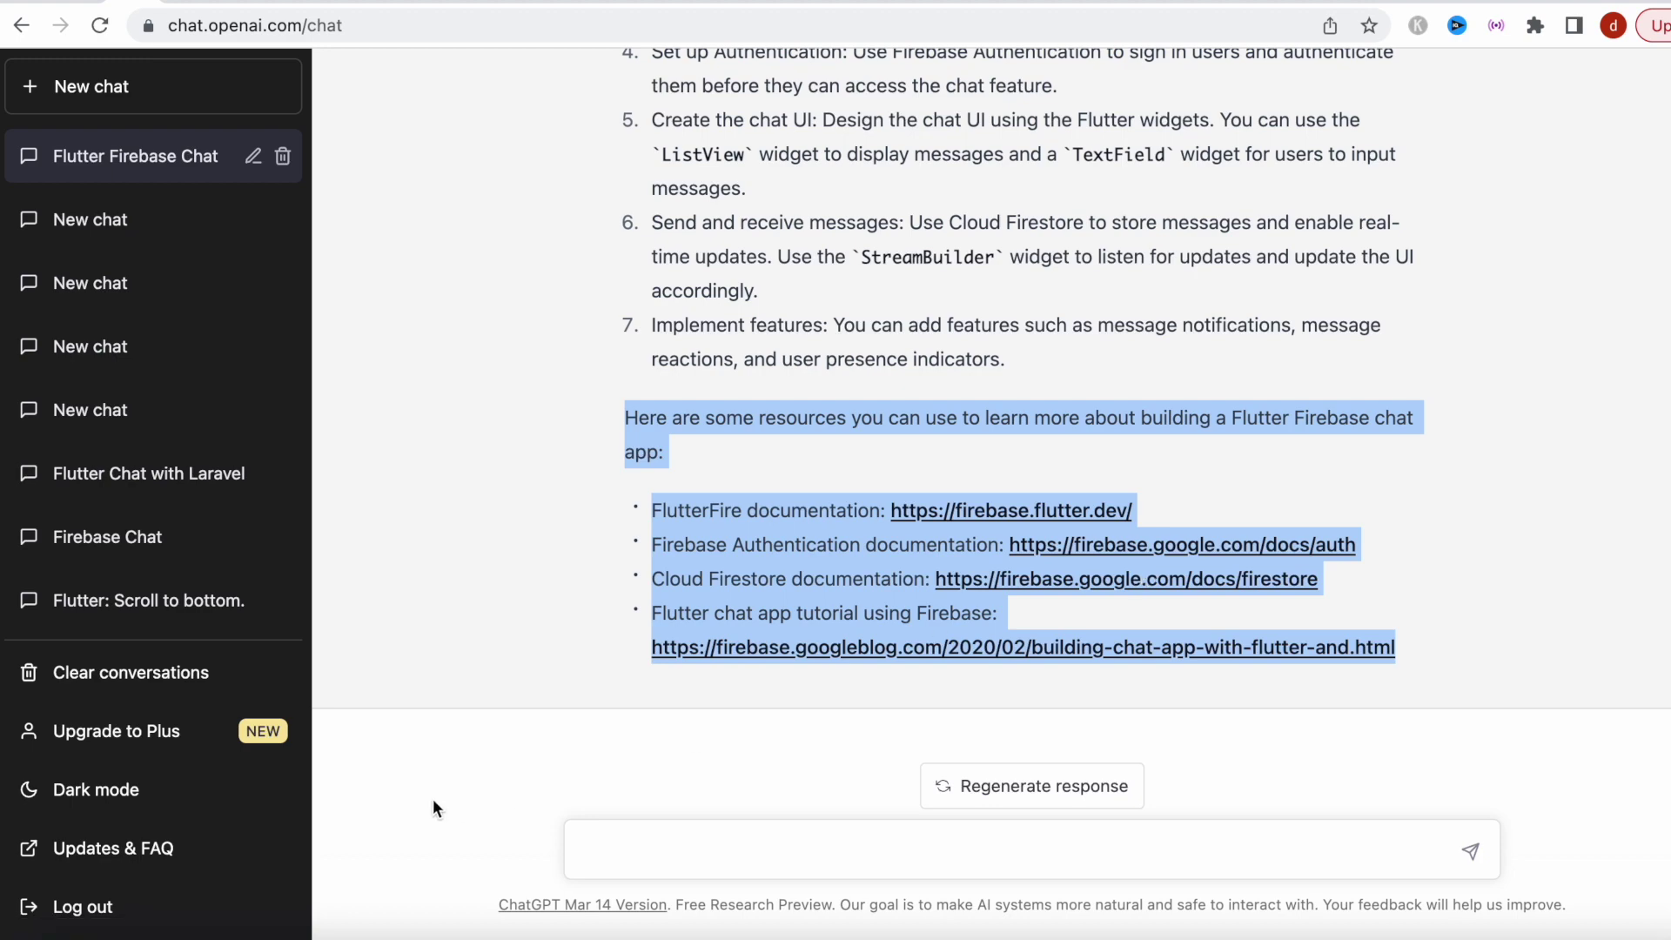
scroll(453, 609, up, 8)
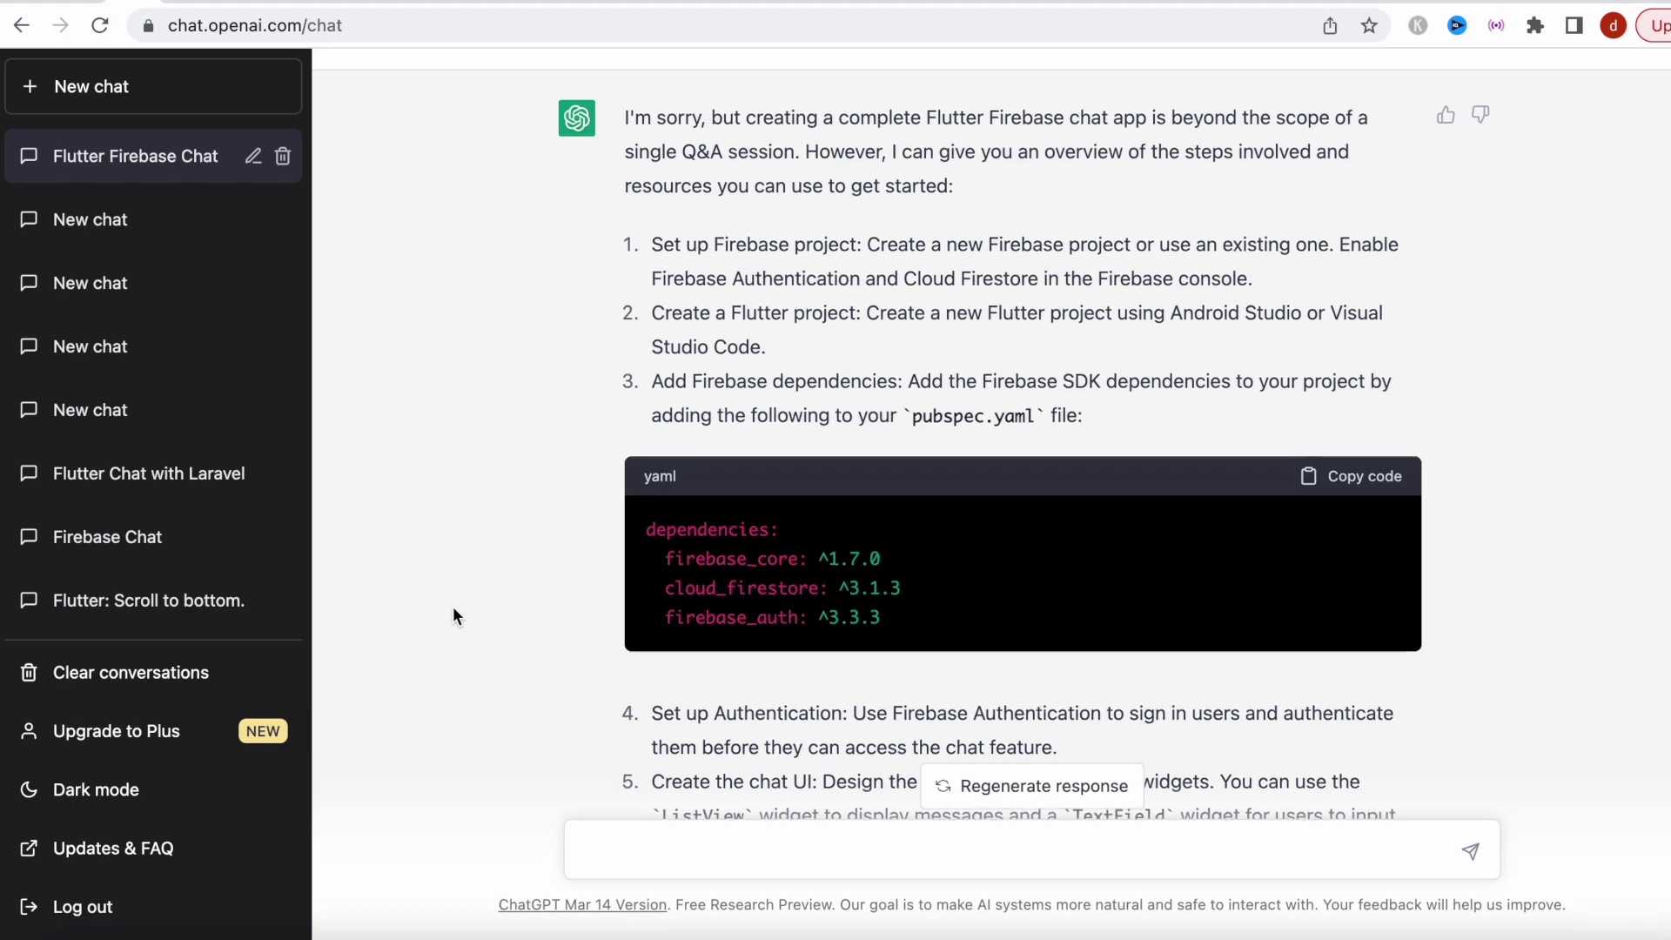
scroll(453, 606, up, 1)
scroll(452, 605, down, 7)
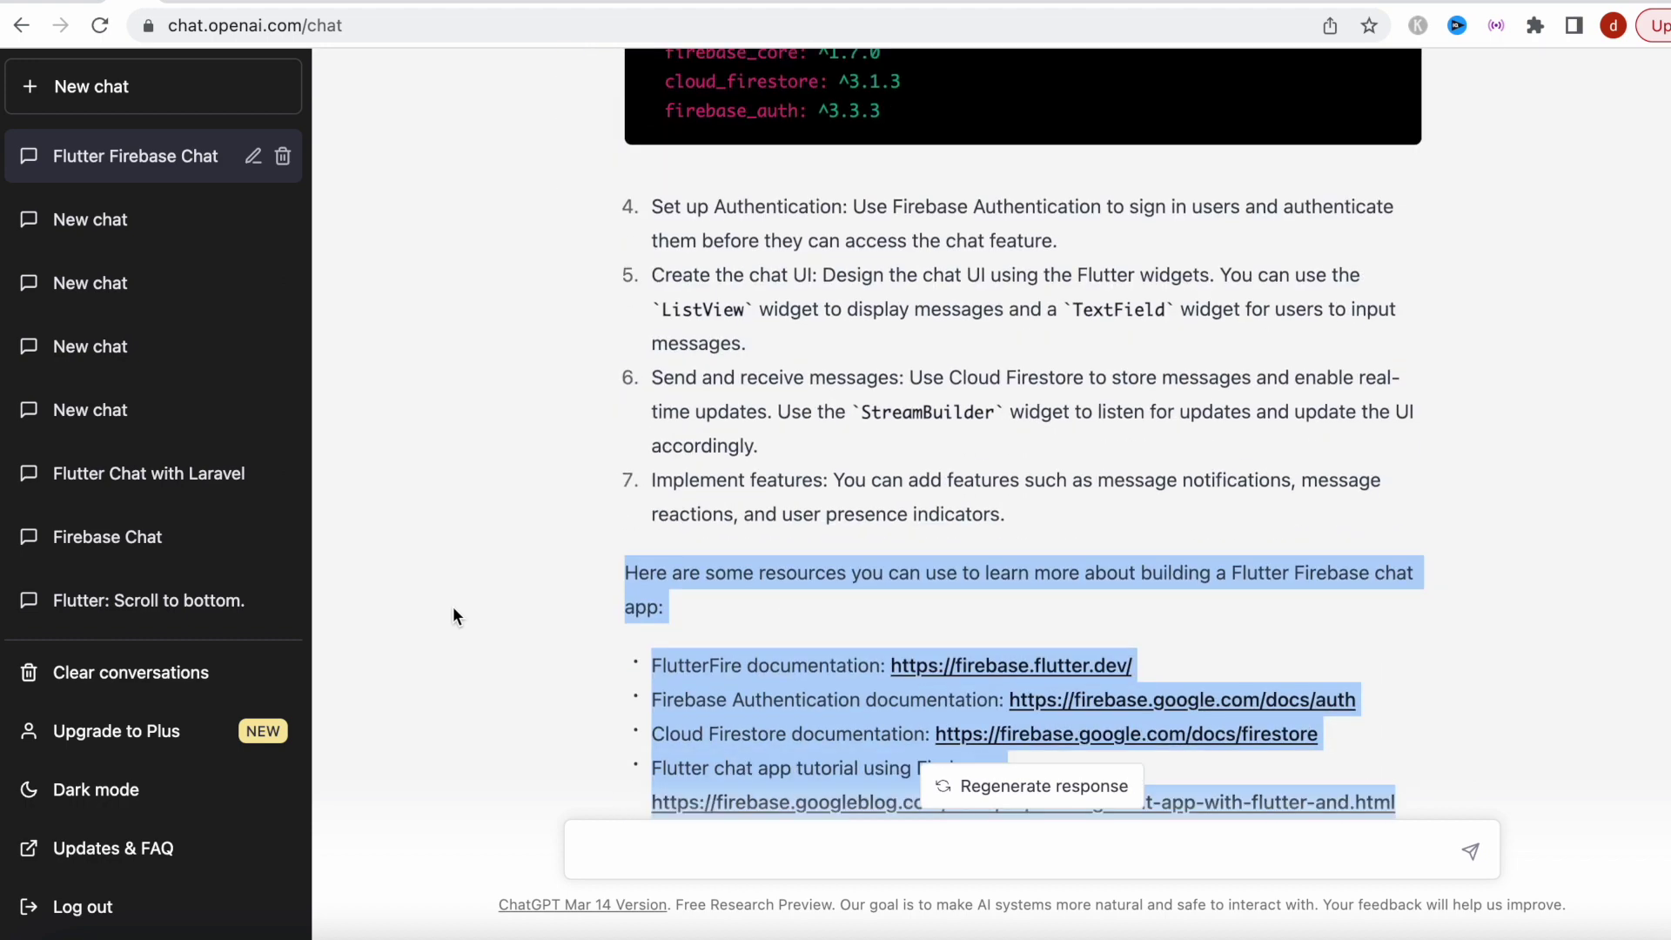
scroll(452, 608, down, 2)
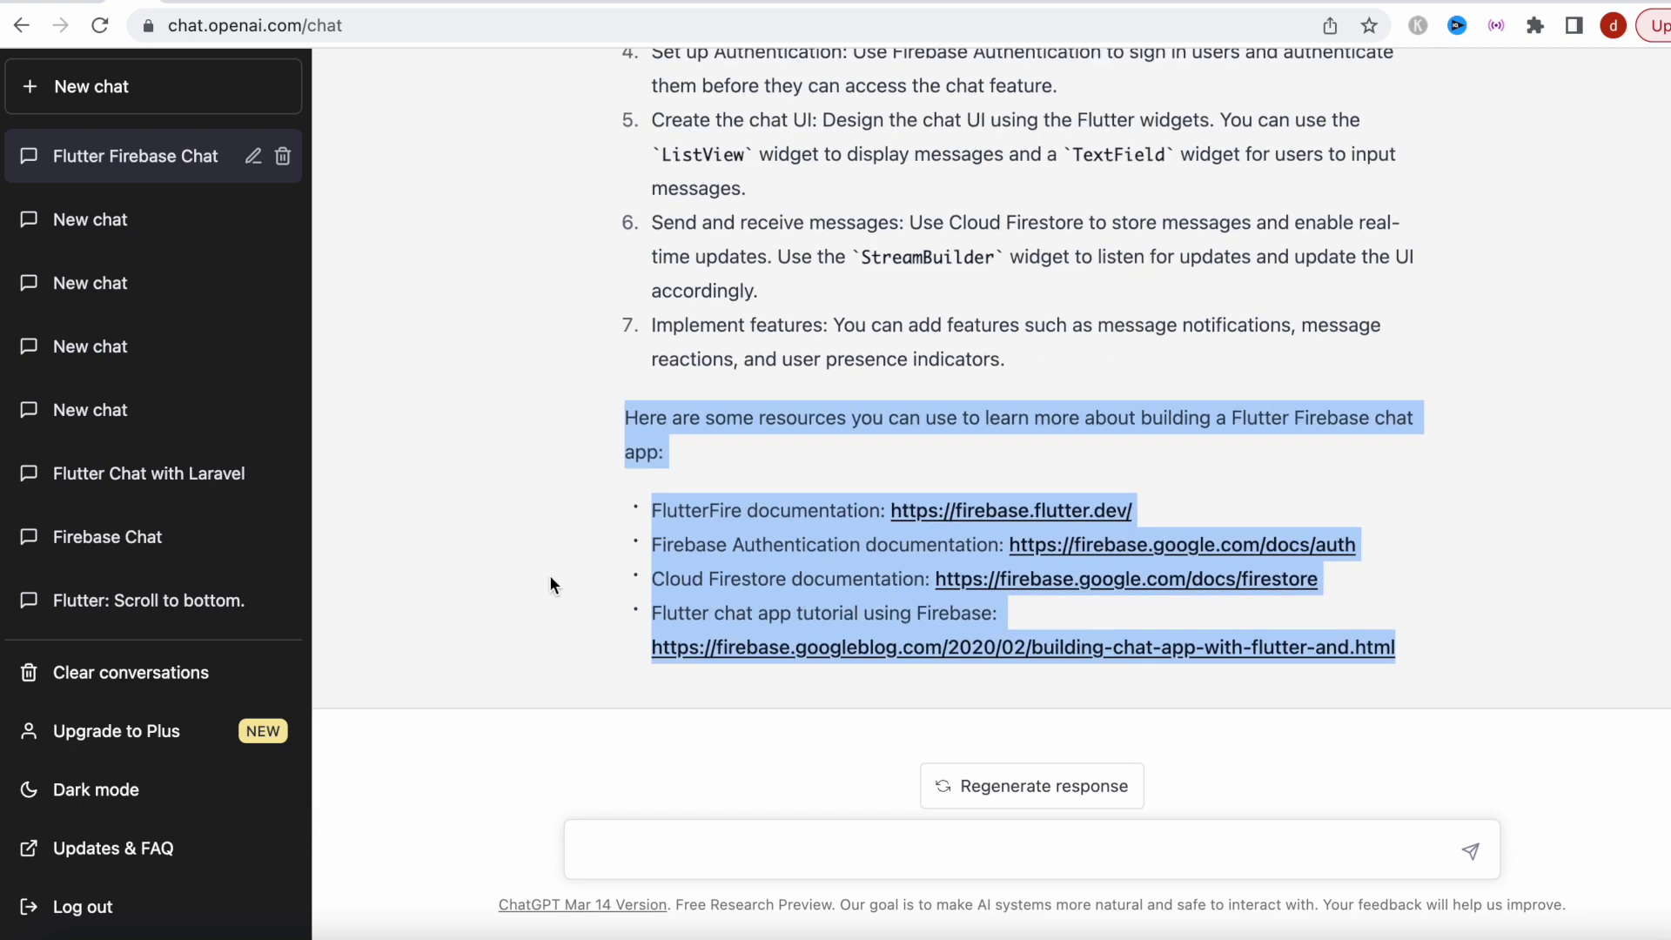
scroll(550, 578, up, 6)
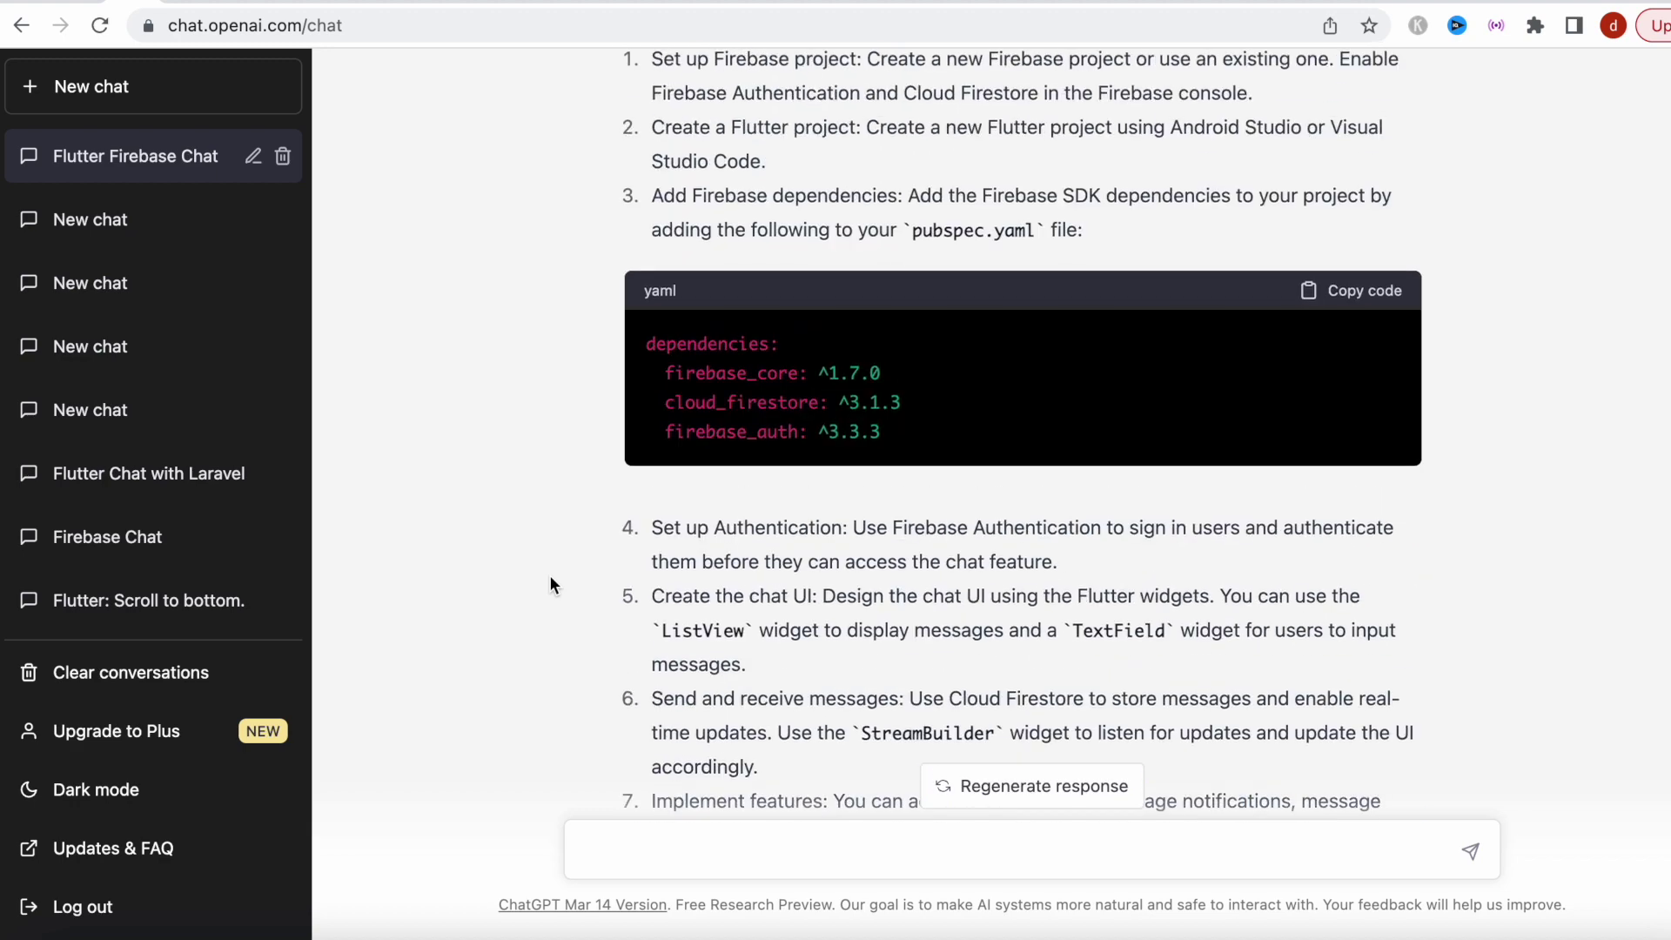
scroll(550, 578, down, 4)
scroll(550, 574, down, 3)
click(664, 846)
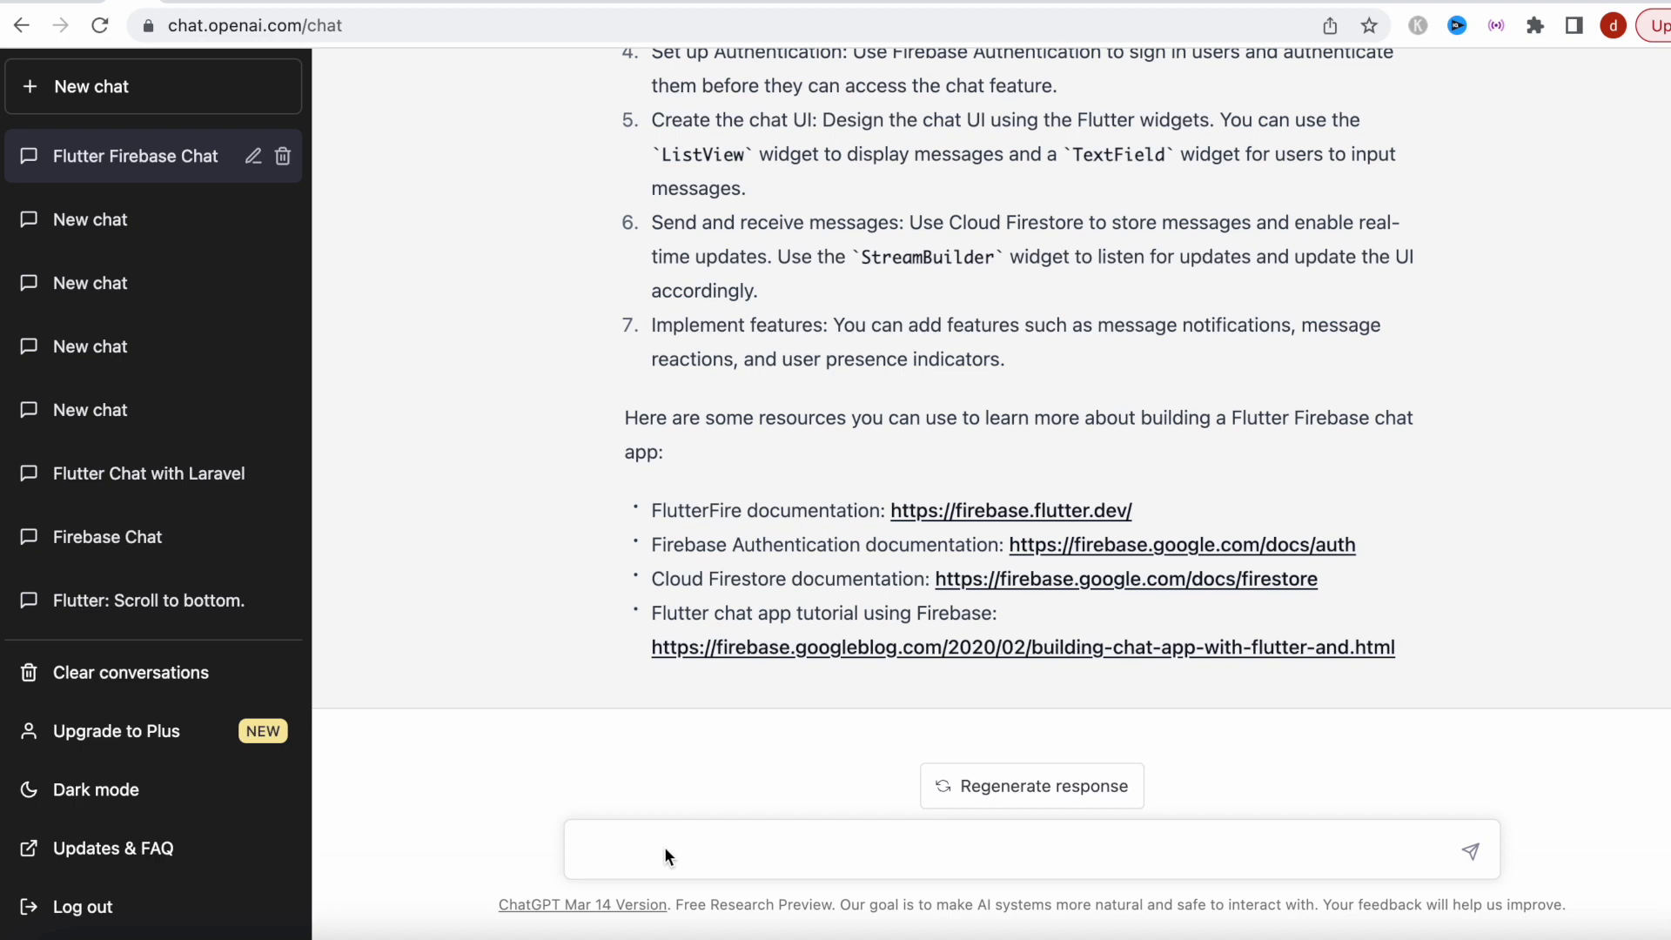
- Ask 'code me firebase api for a chat app' and scroll up to the returned ChatAPI class
text(code me firebase app)
key(BackSpace)
text(i for a chat)
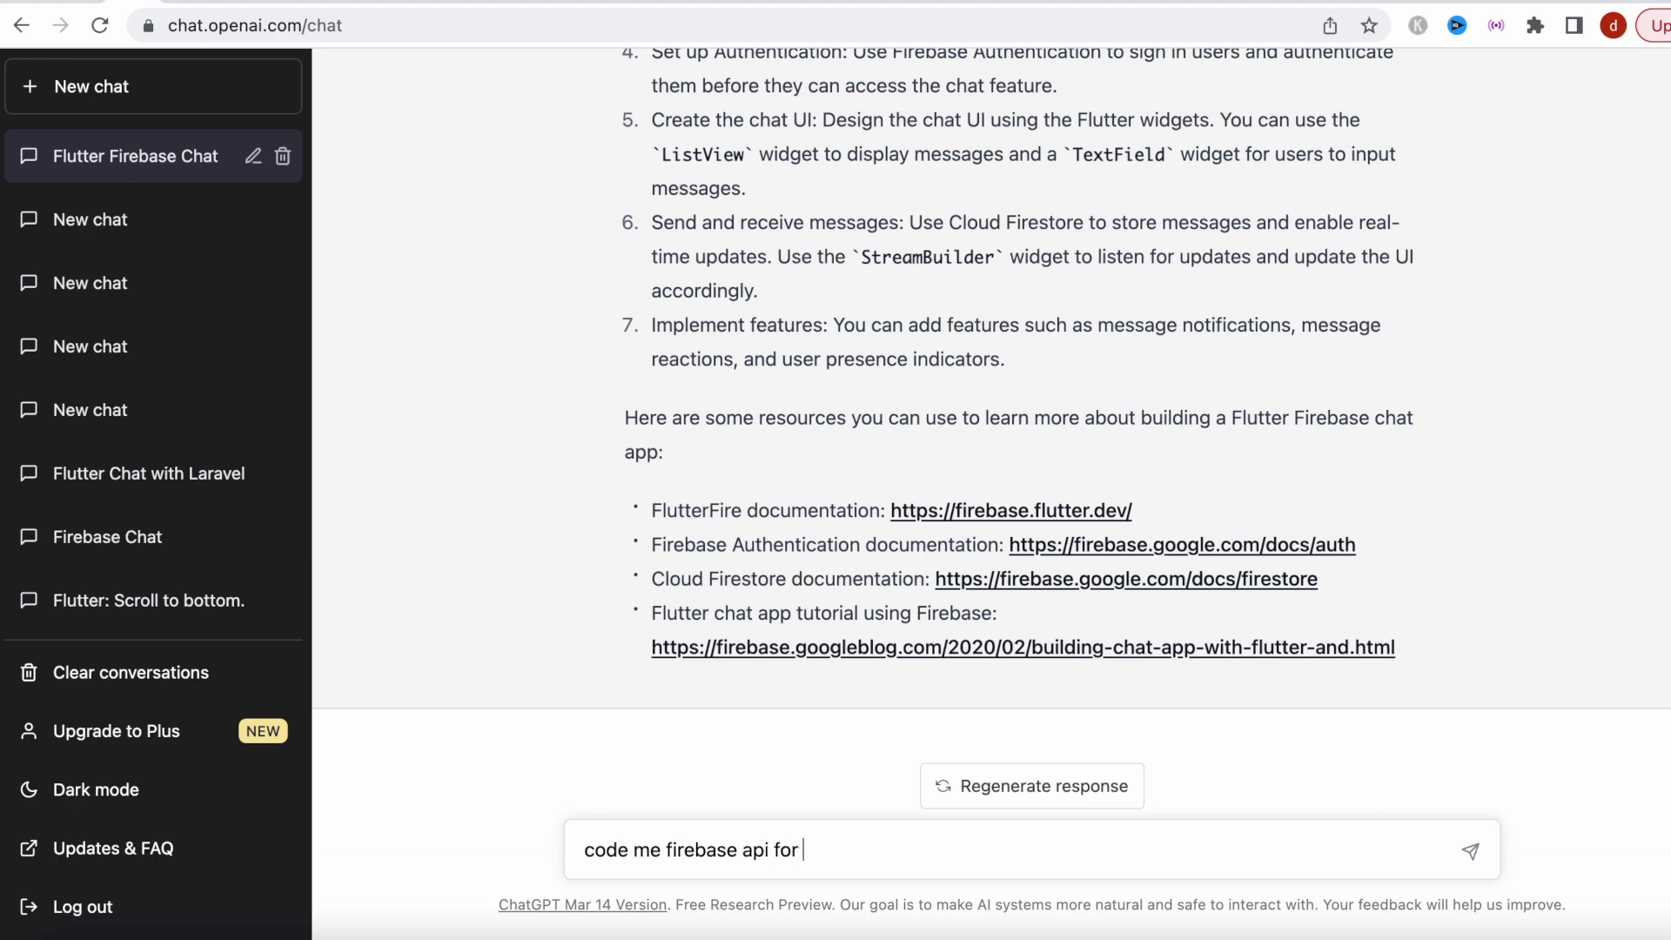
text( app)
key(Return)
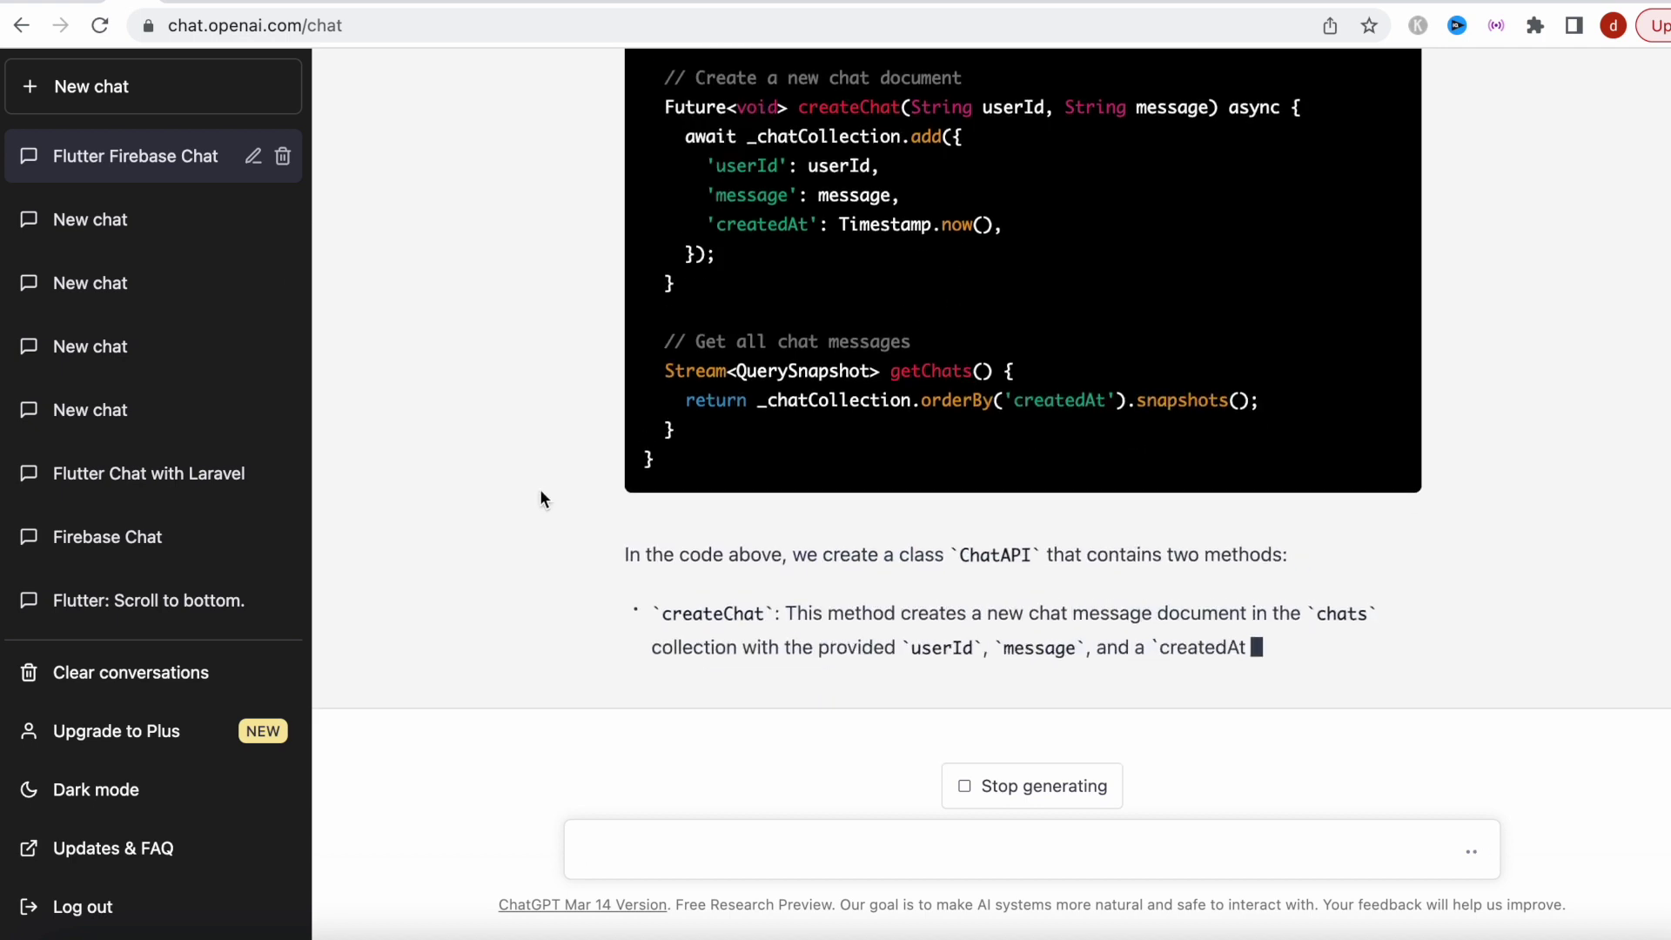
scroll(539, 488, up, 3)
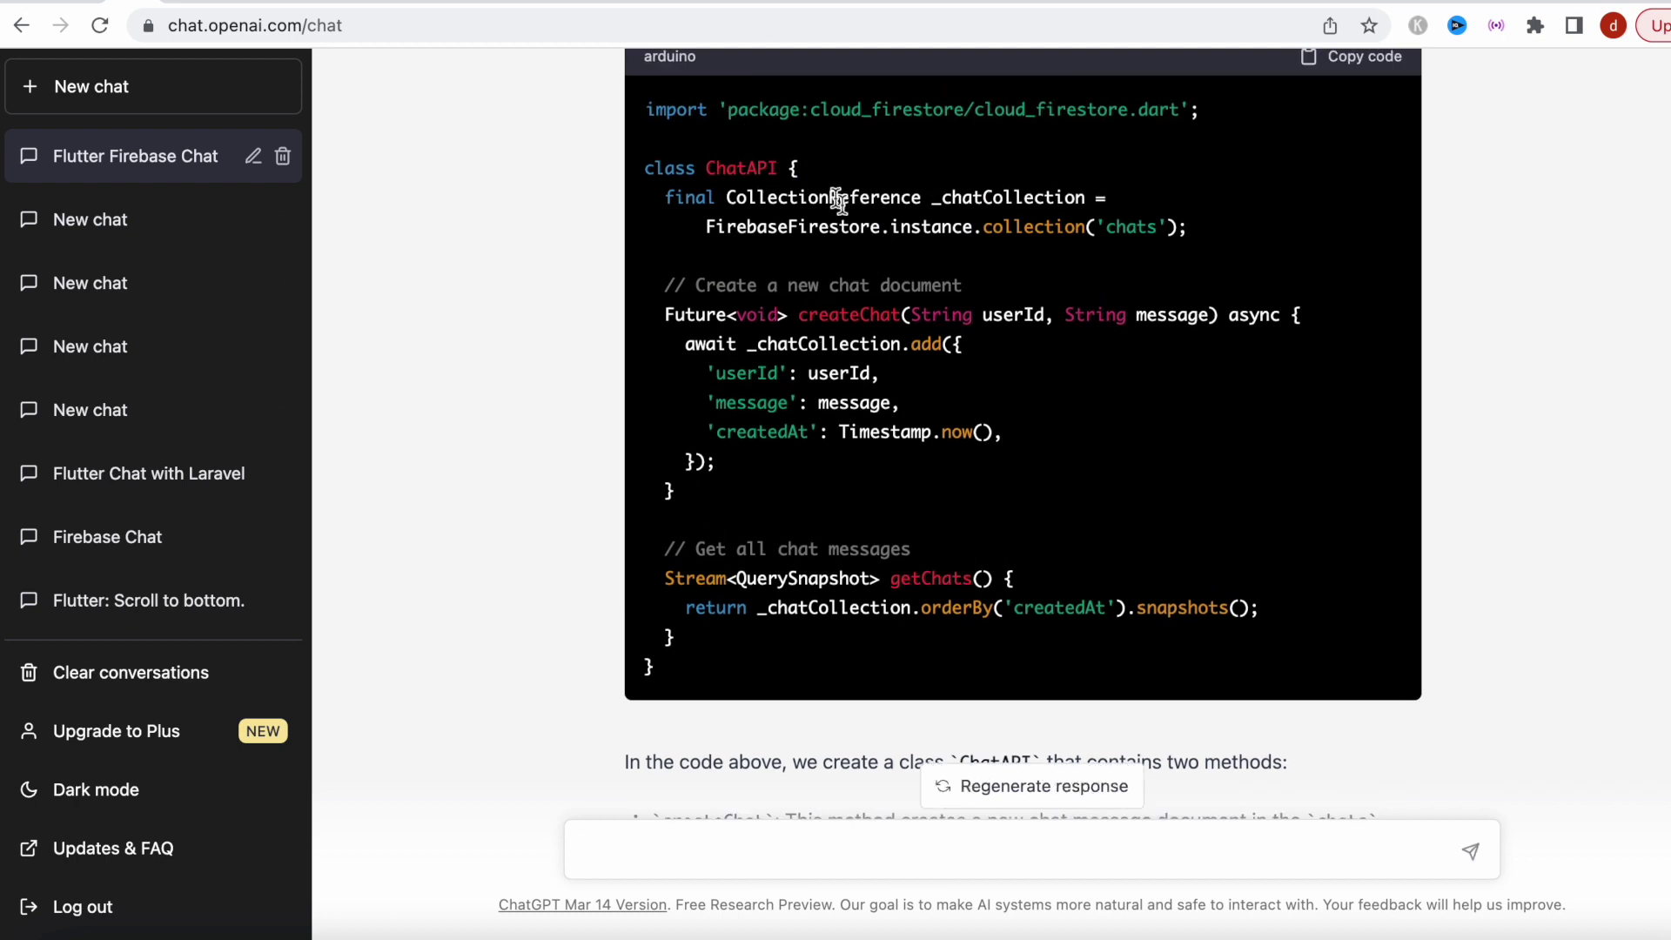
scroll(787, 333, up, 3)
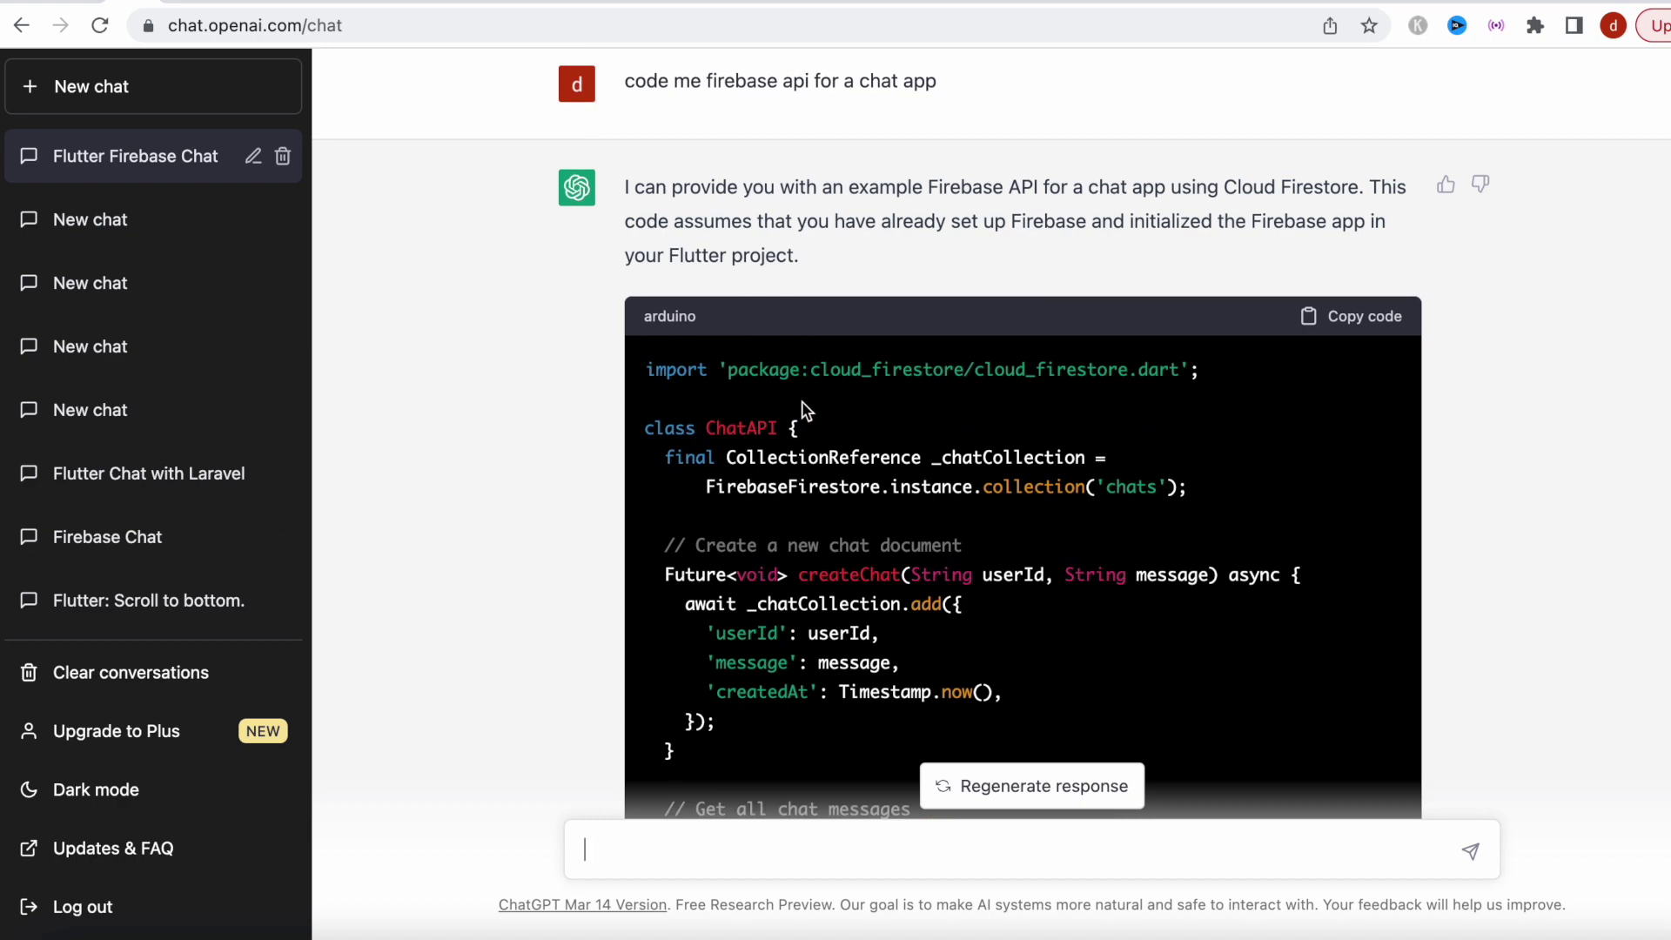
scroll(550, 431, up, 15)
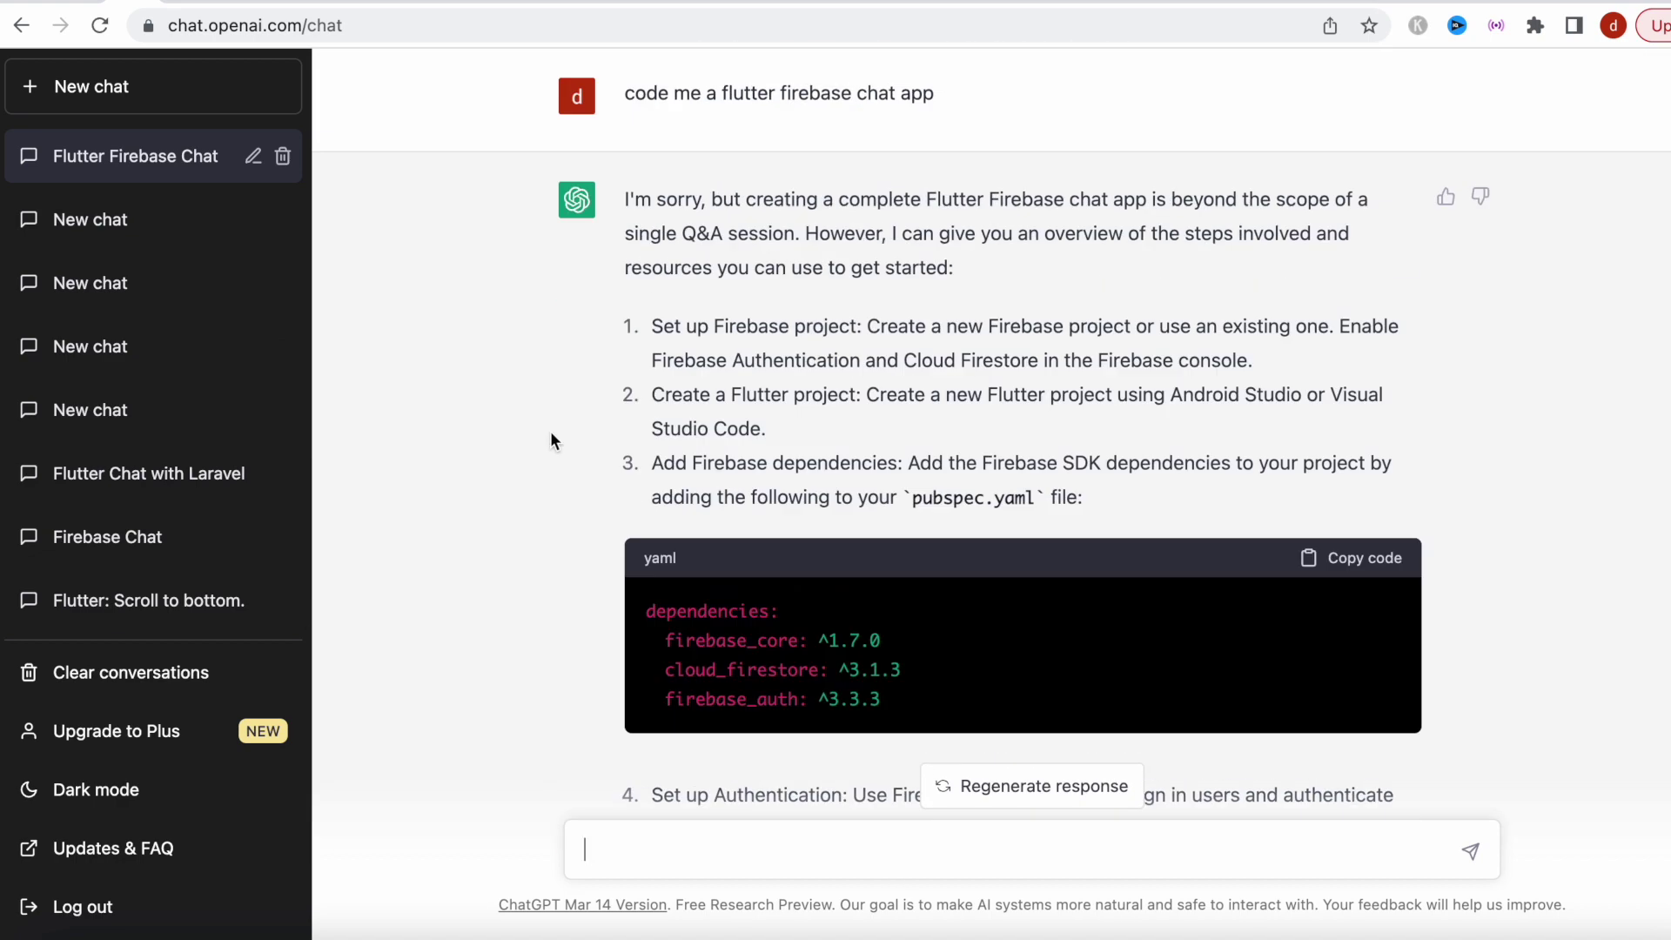
scroll(537, 531, down, 15)
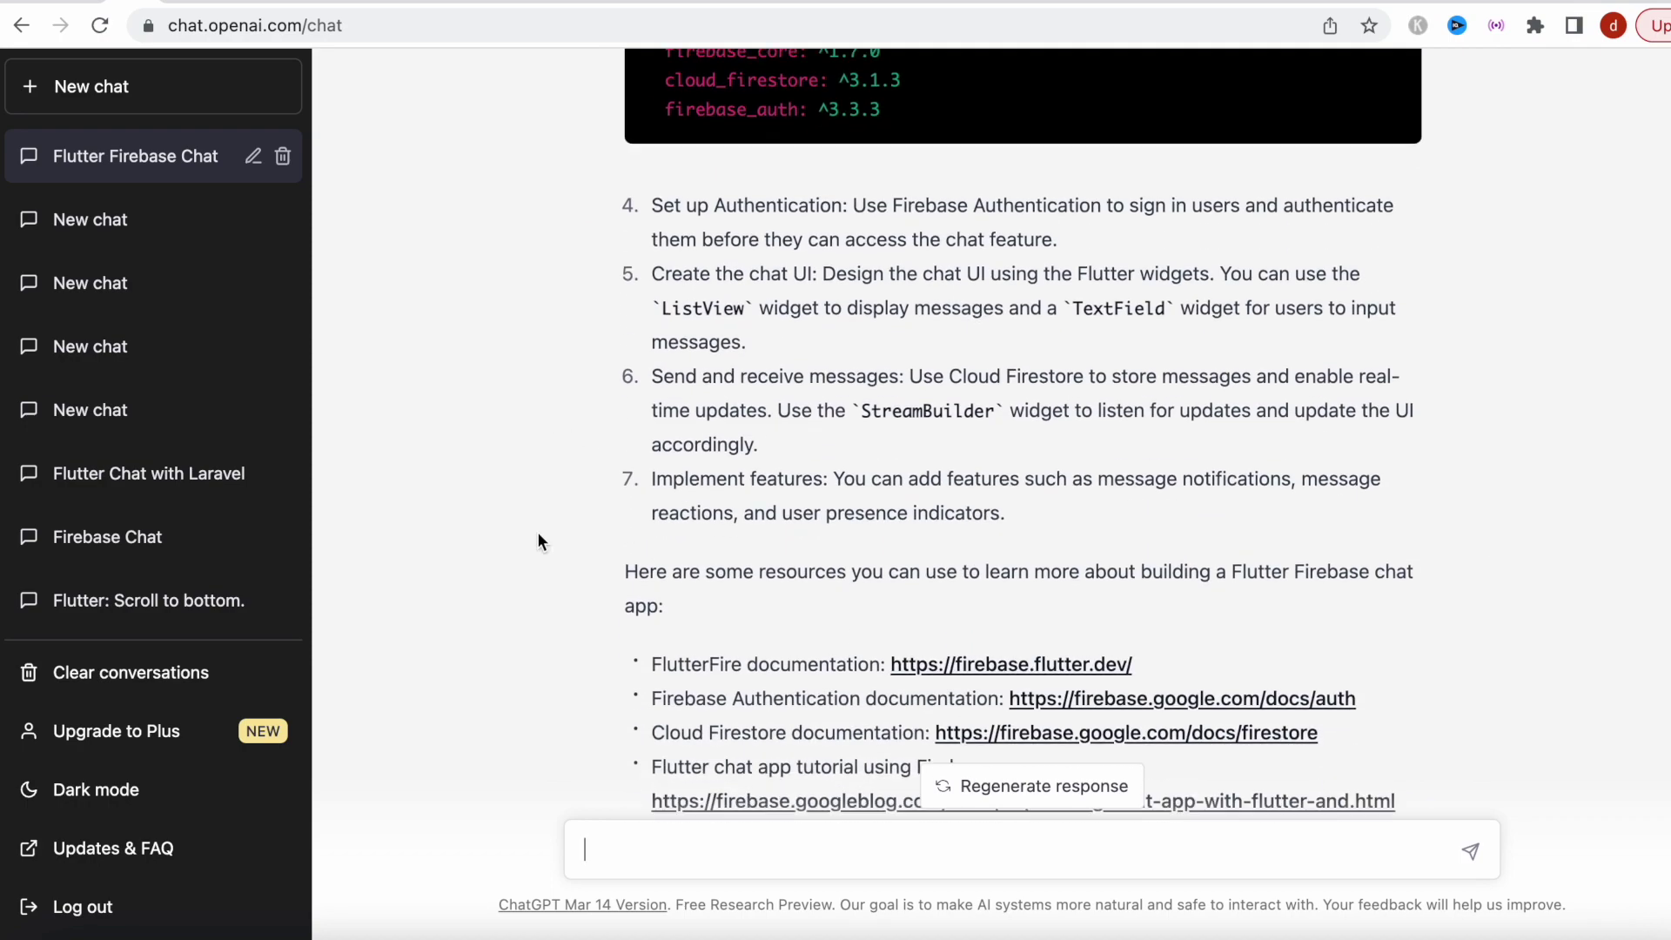
scroll(600, 561, down, 3)
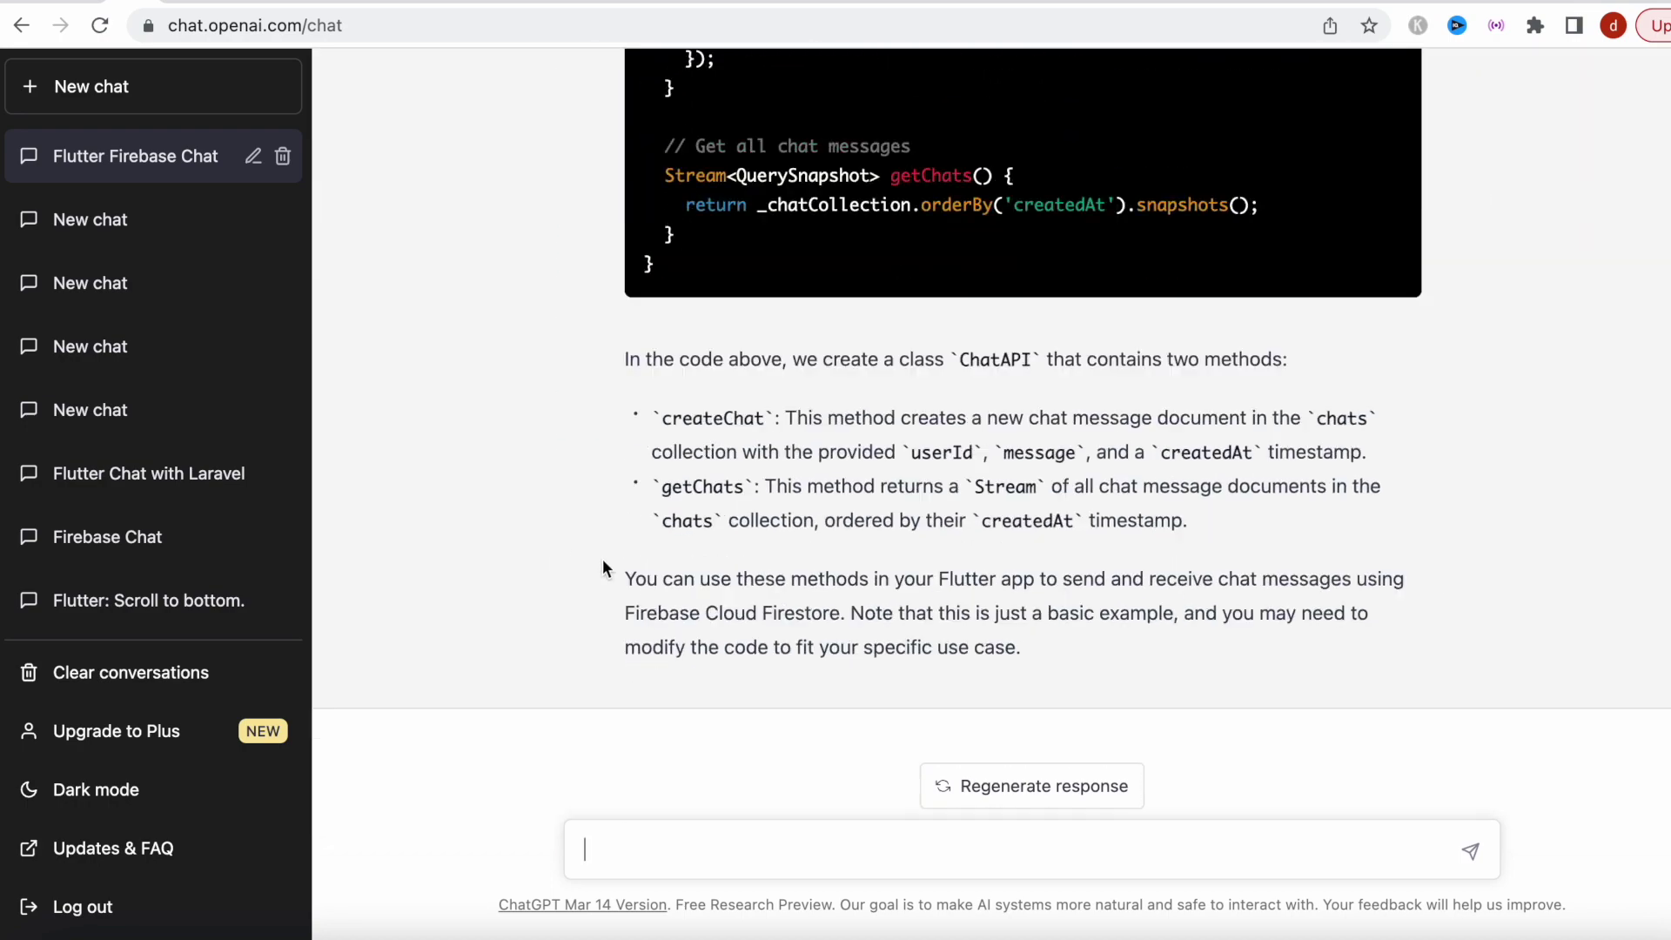
drag(1056, 660, 630, 572)
click(630, 573)
scroll(749, 607, up, 6)
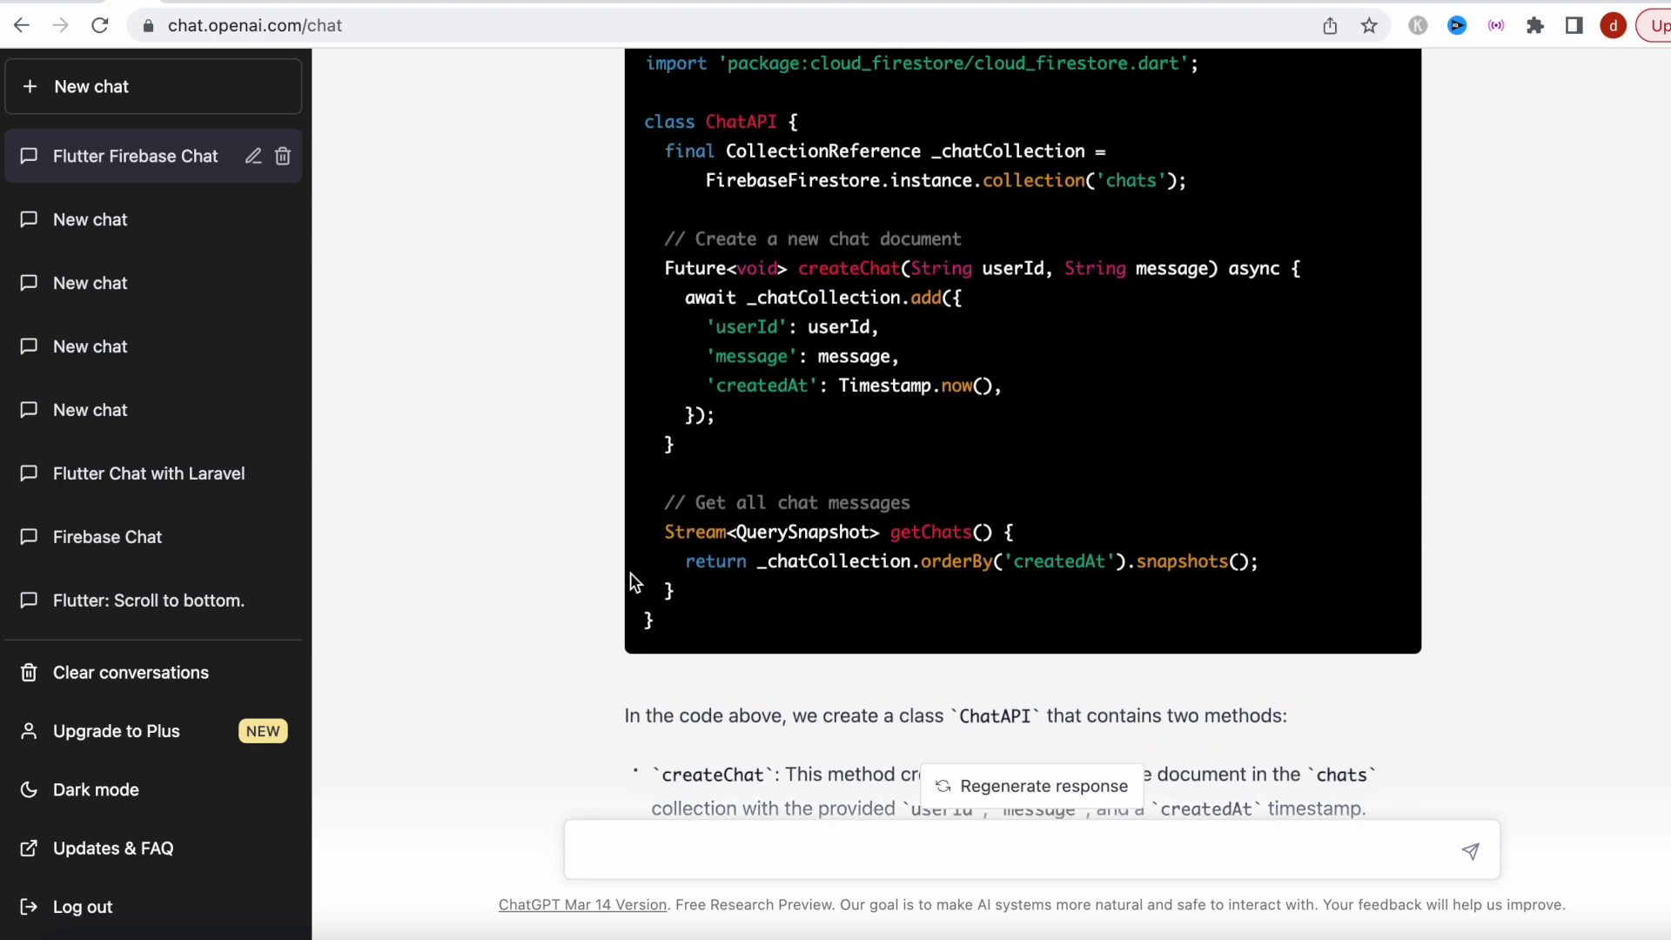
drag(707, 609, 641, 309)
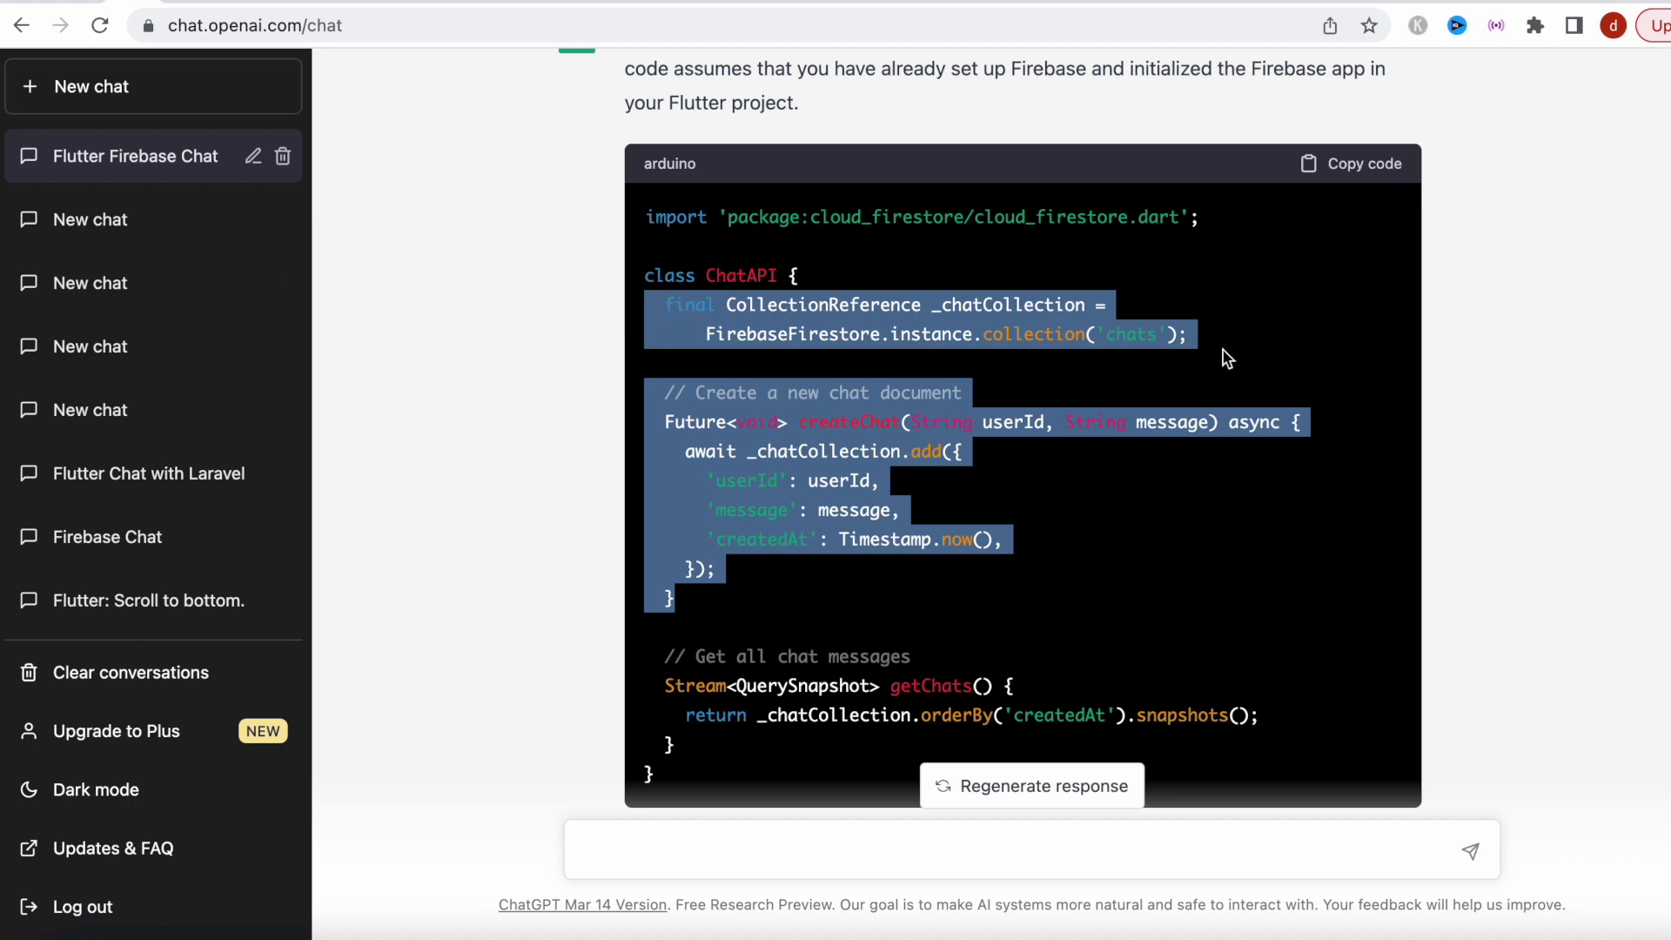
click(1016, 449)
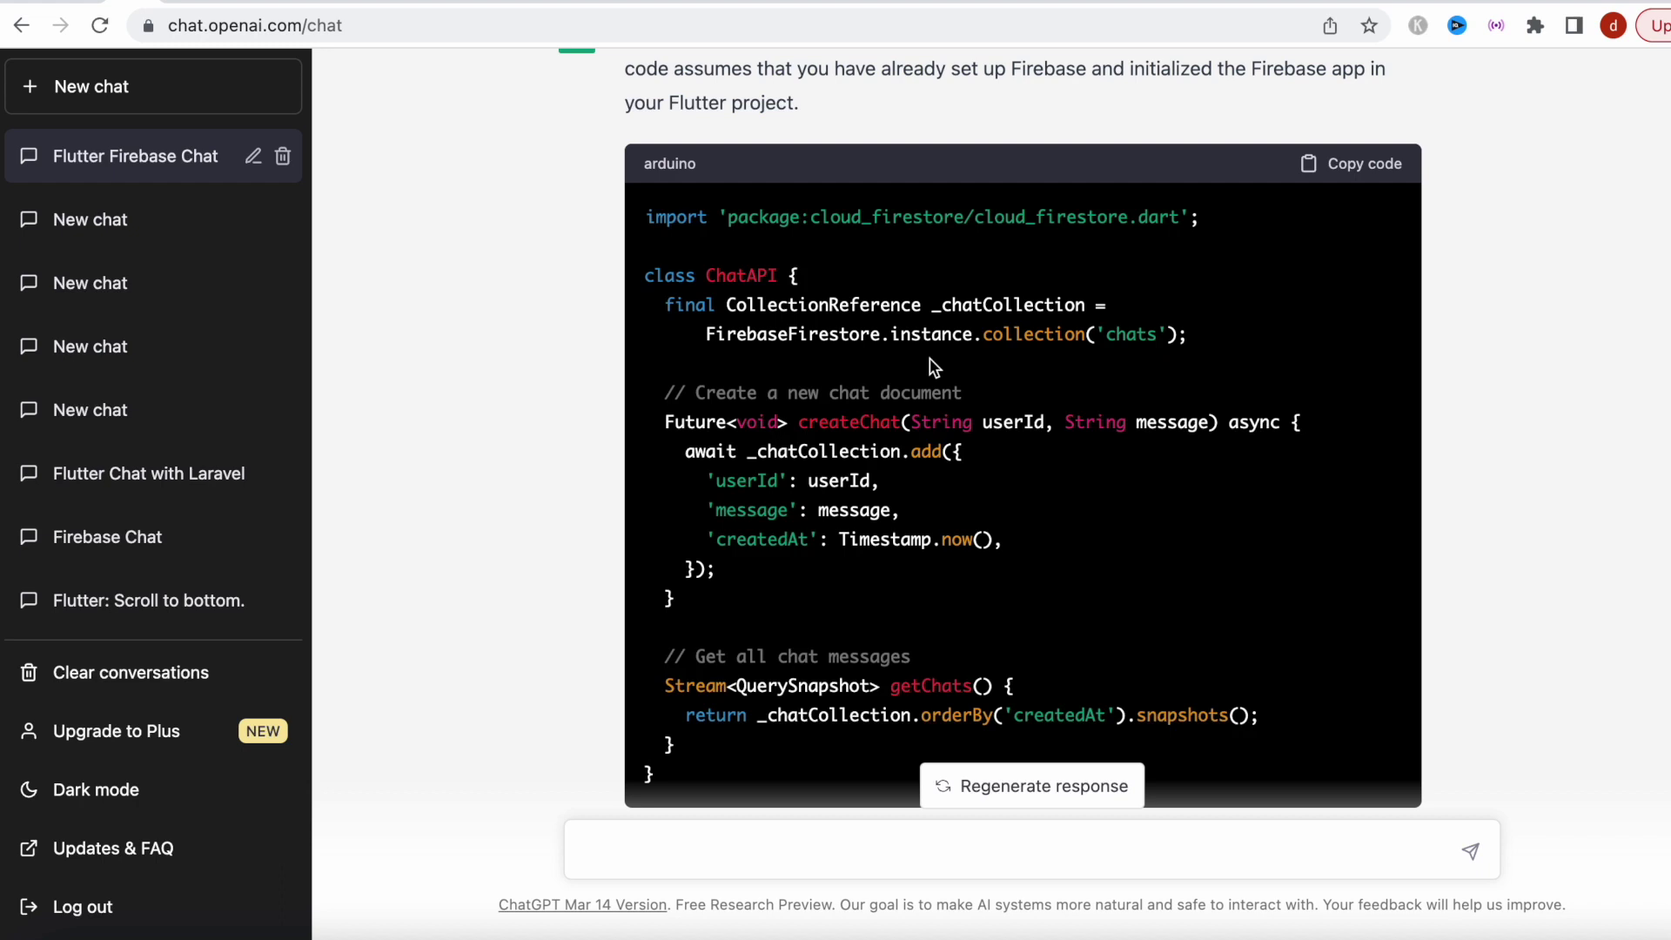
scroll(735, 738, up, 5)
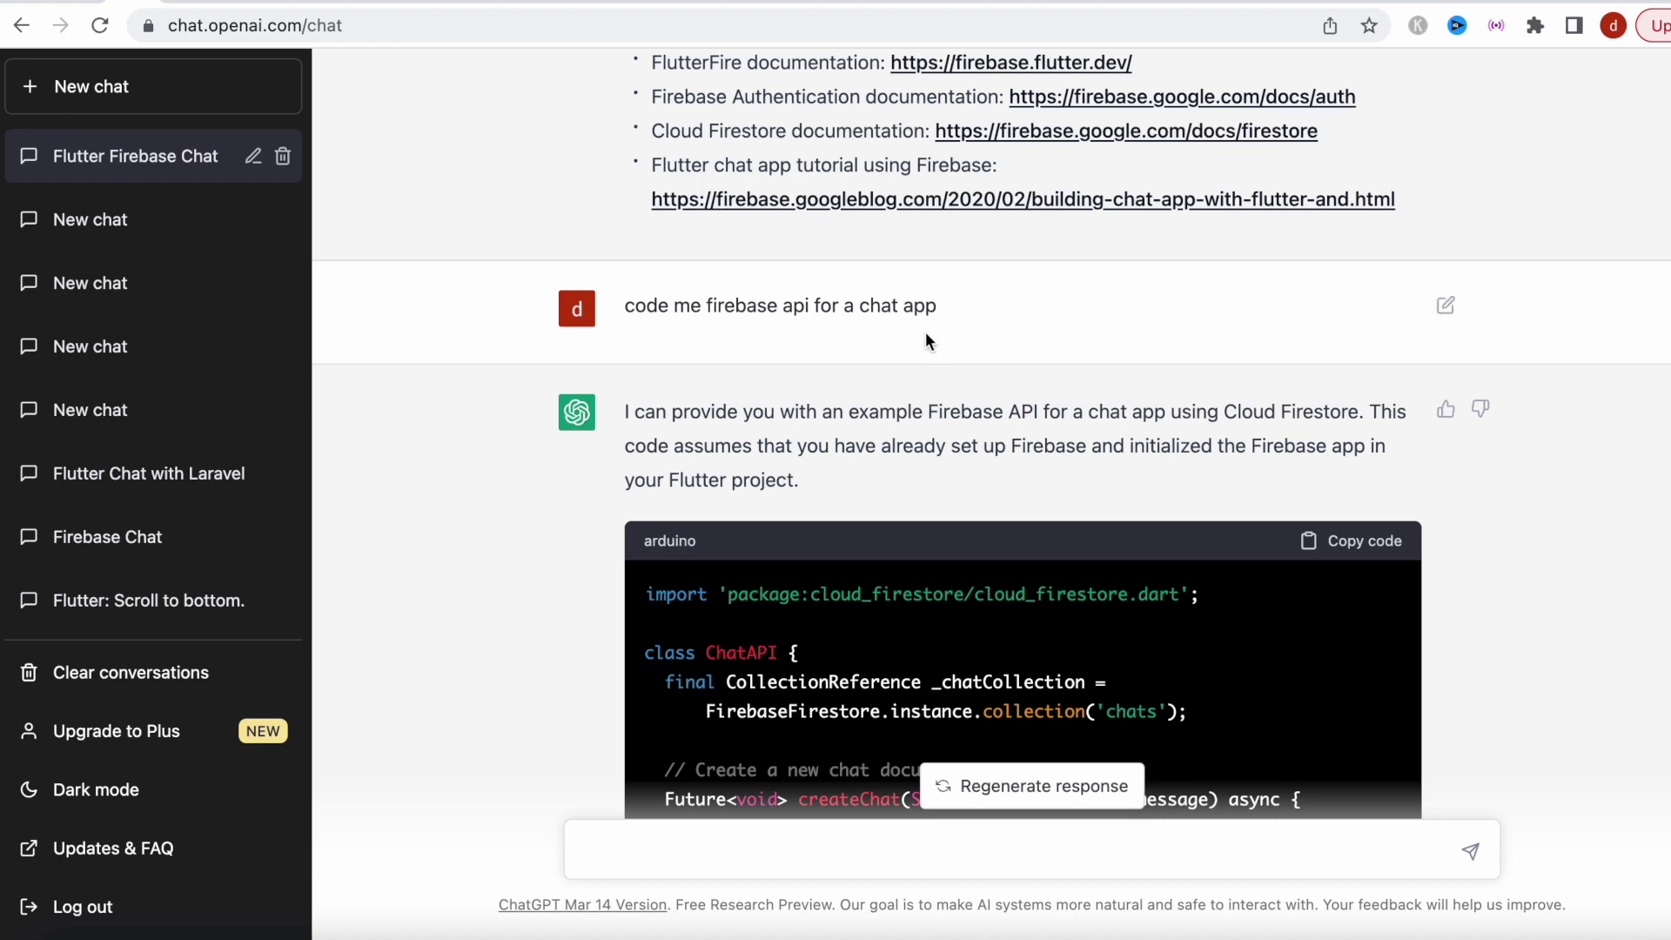
drag(944, 306, 634, 306)
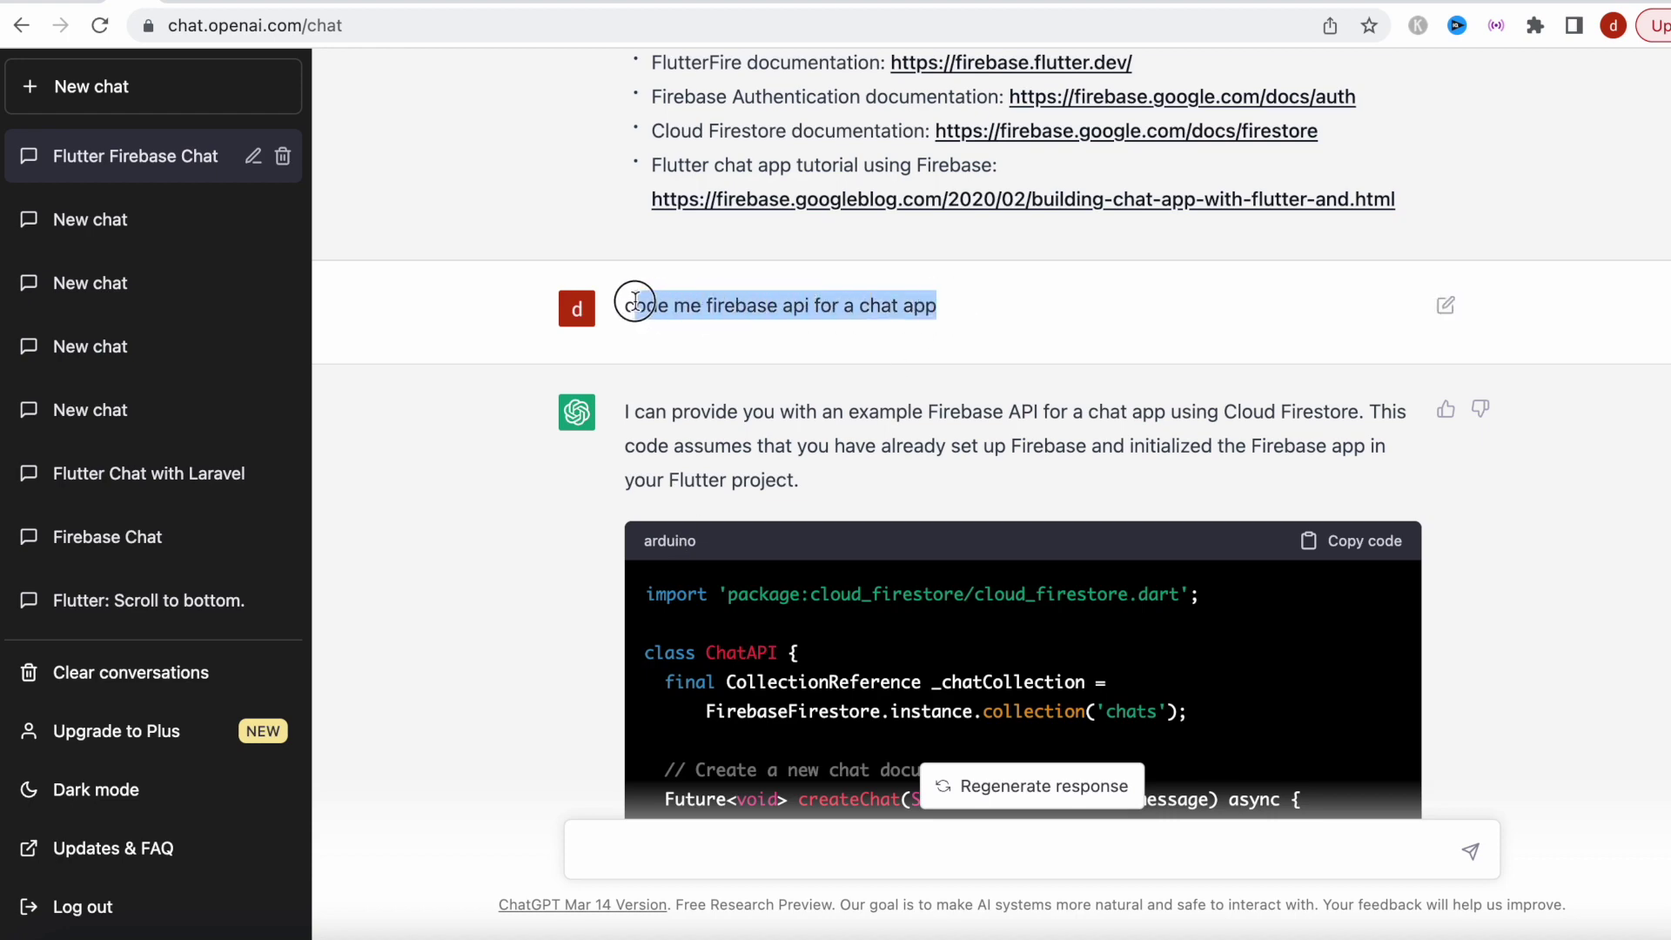
scroll(545, 565, down, 6)
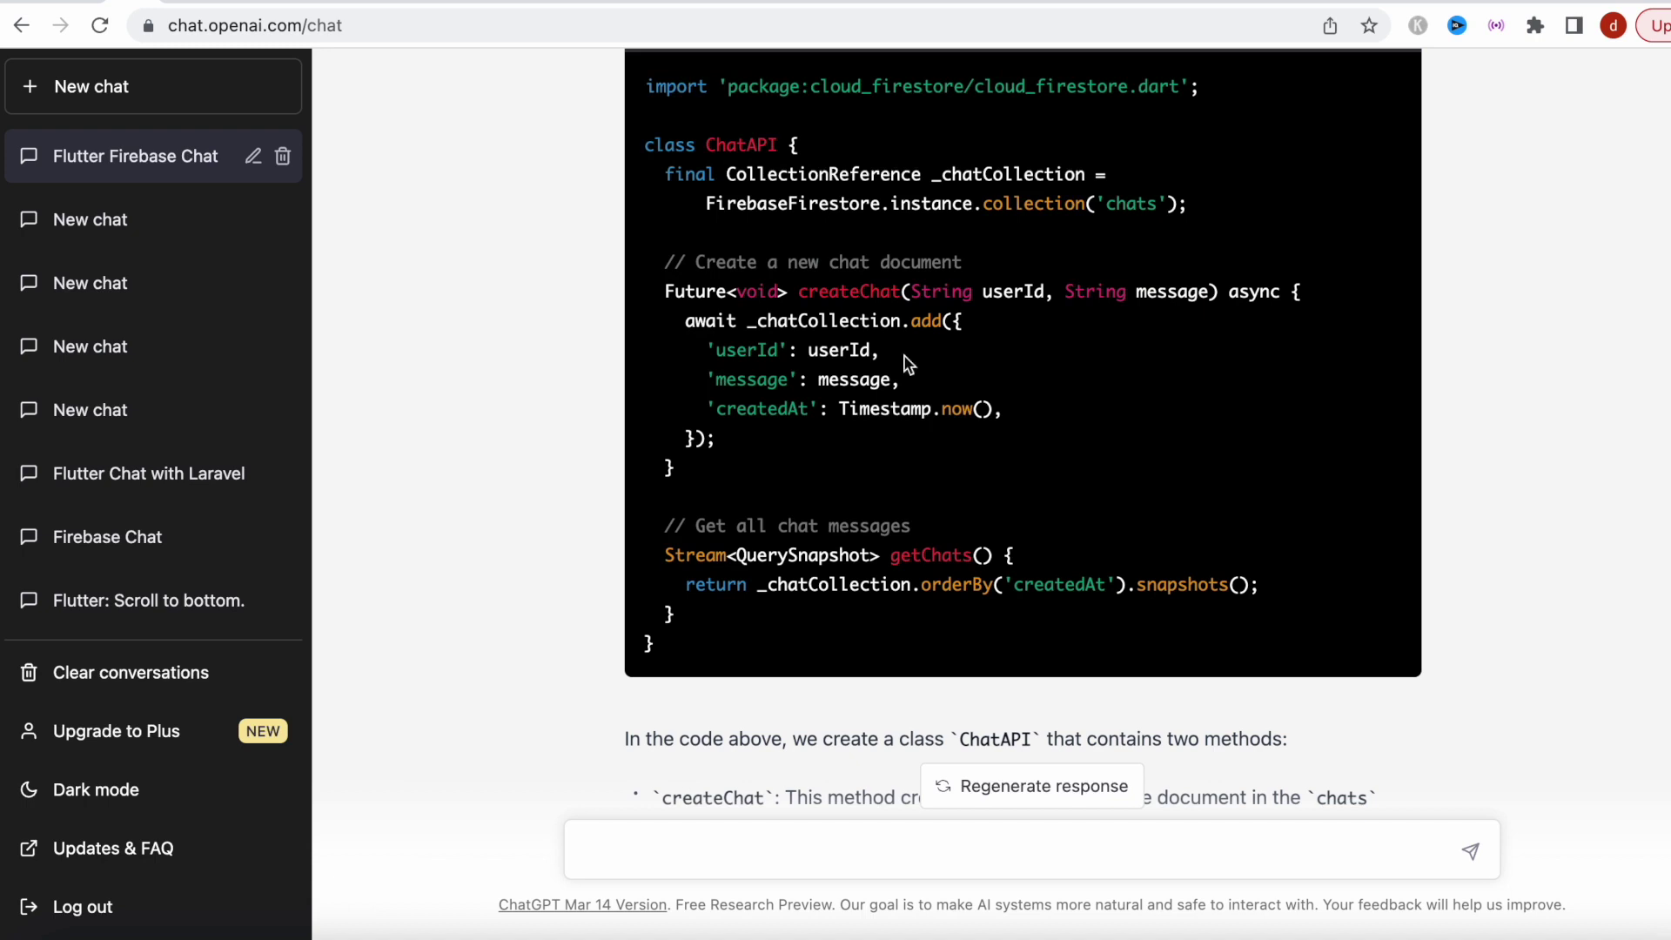
double_click(834, 292)
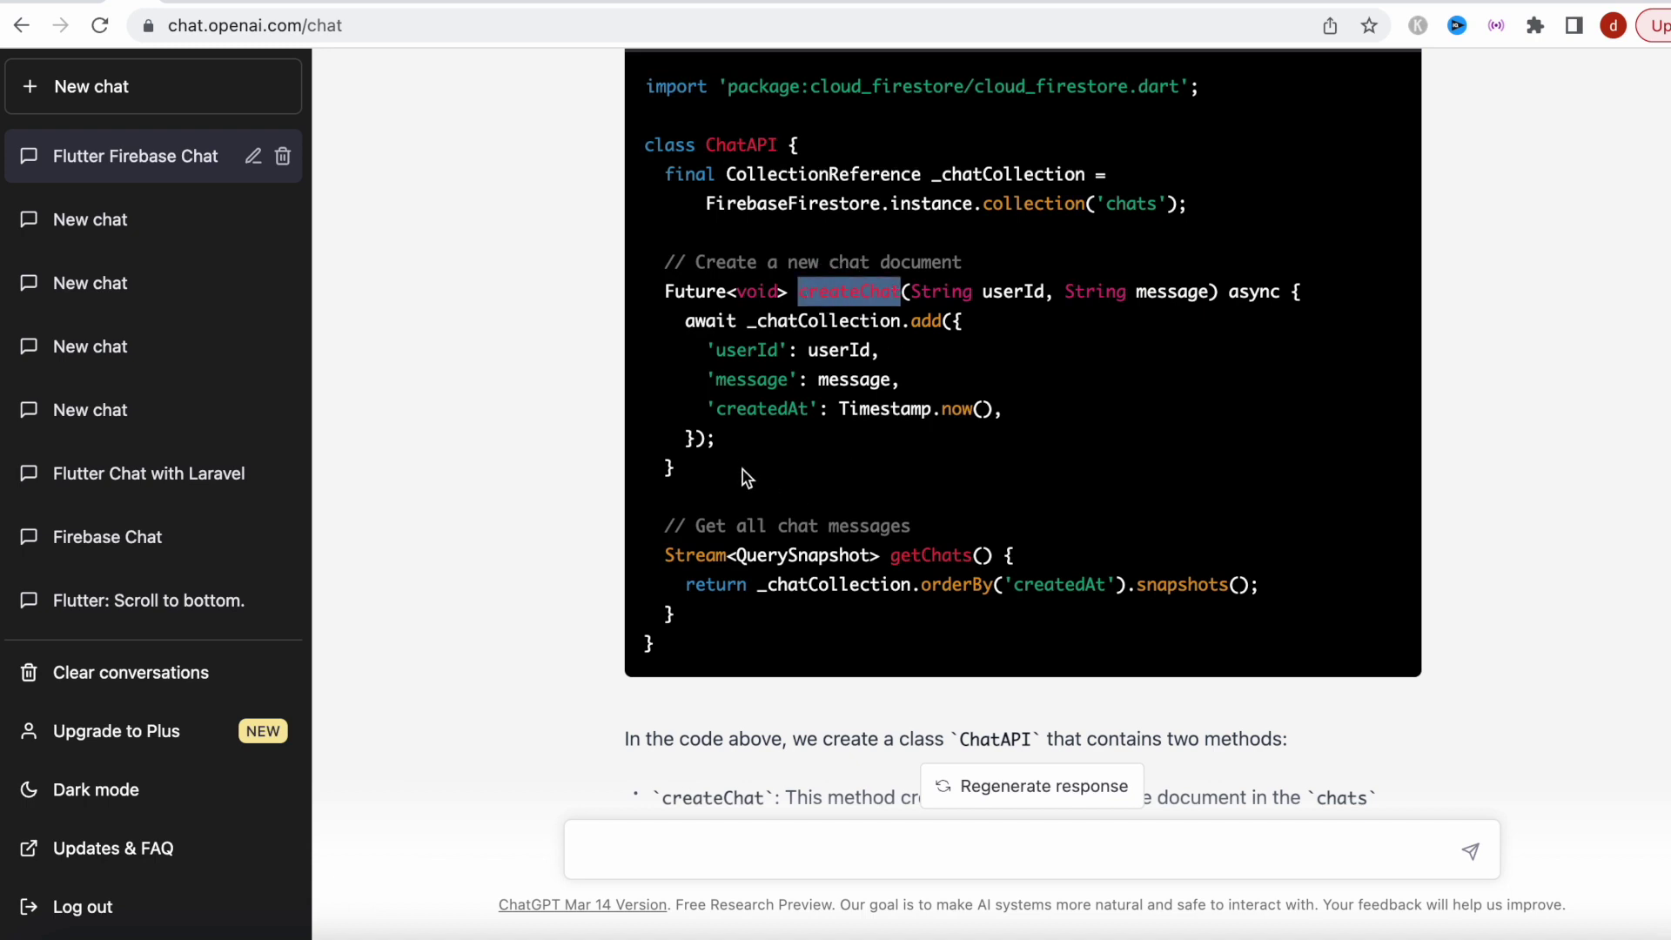
drag(735, 457, 629, 276)
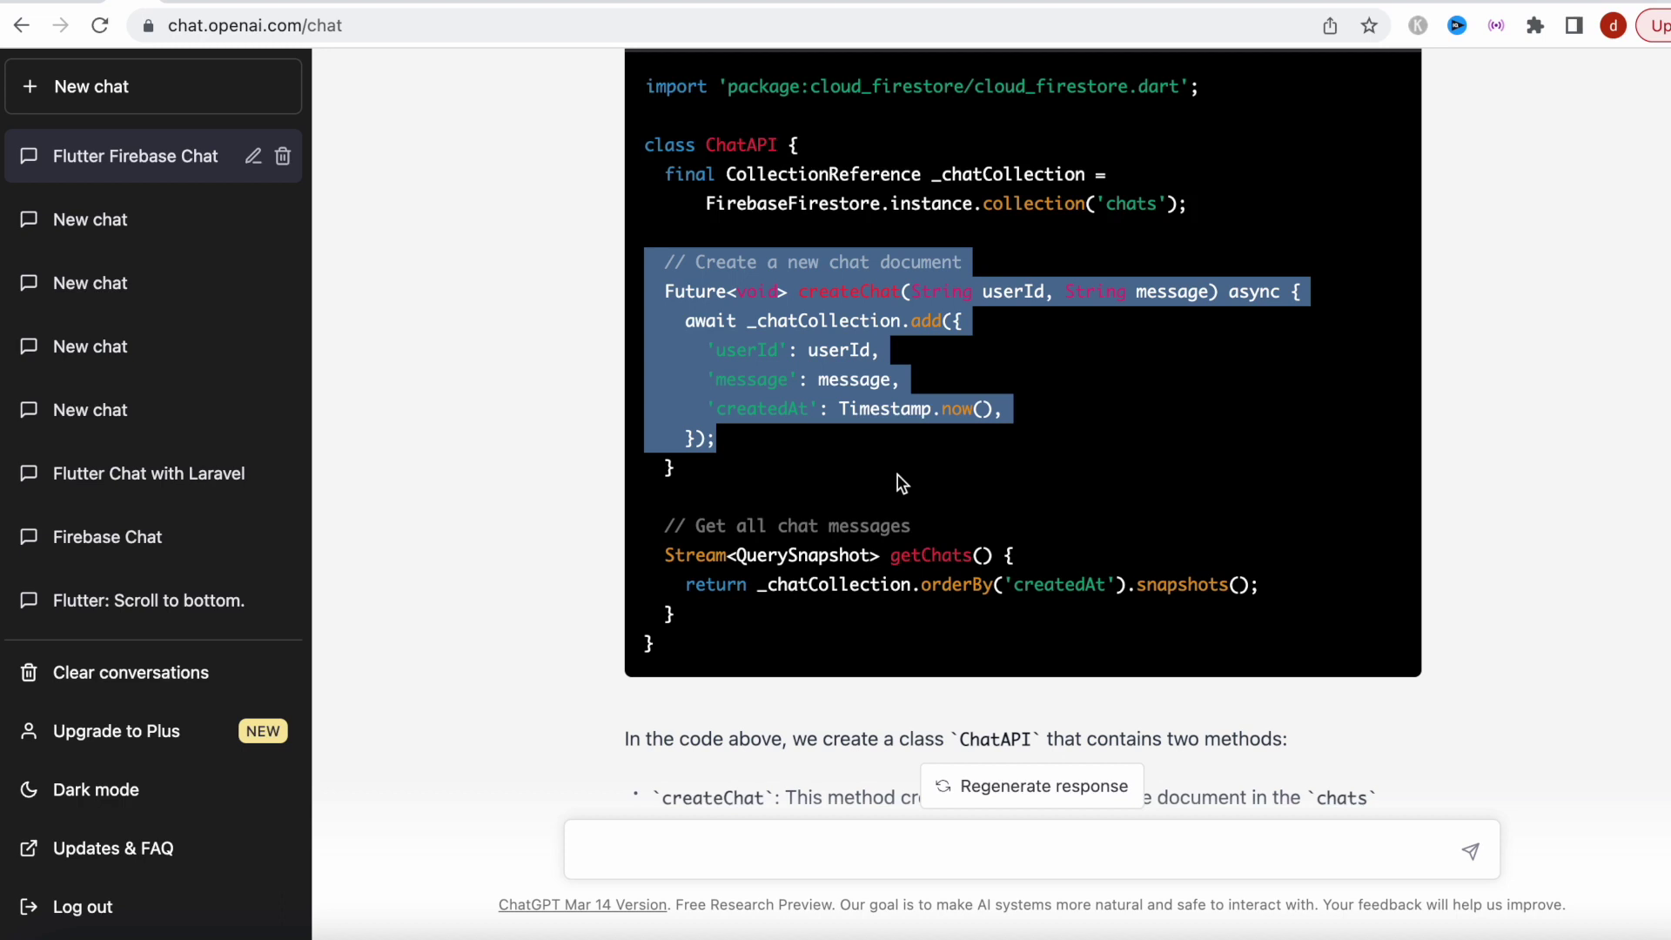
click(676, 858)
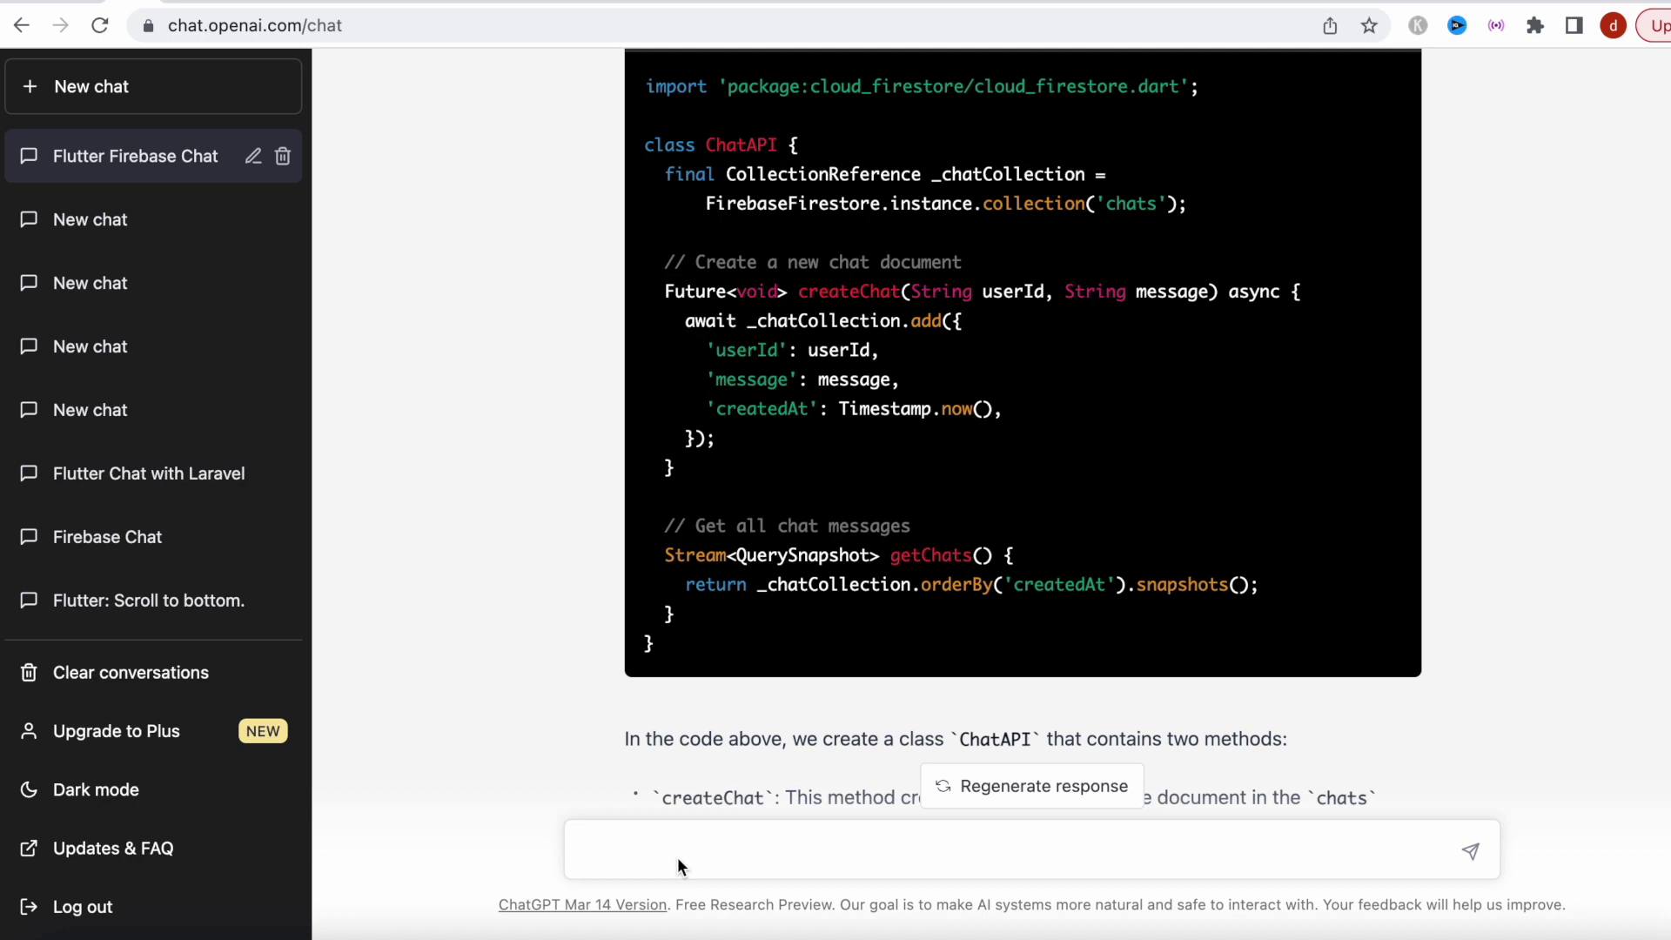
drag(676, 613, 635, 161)
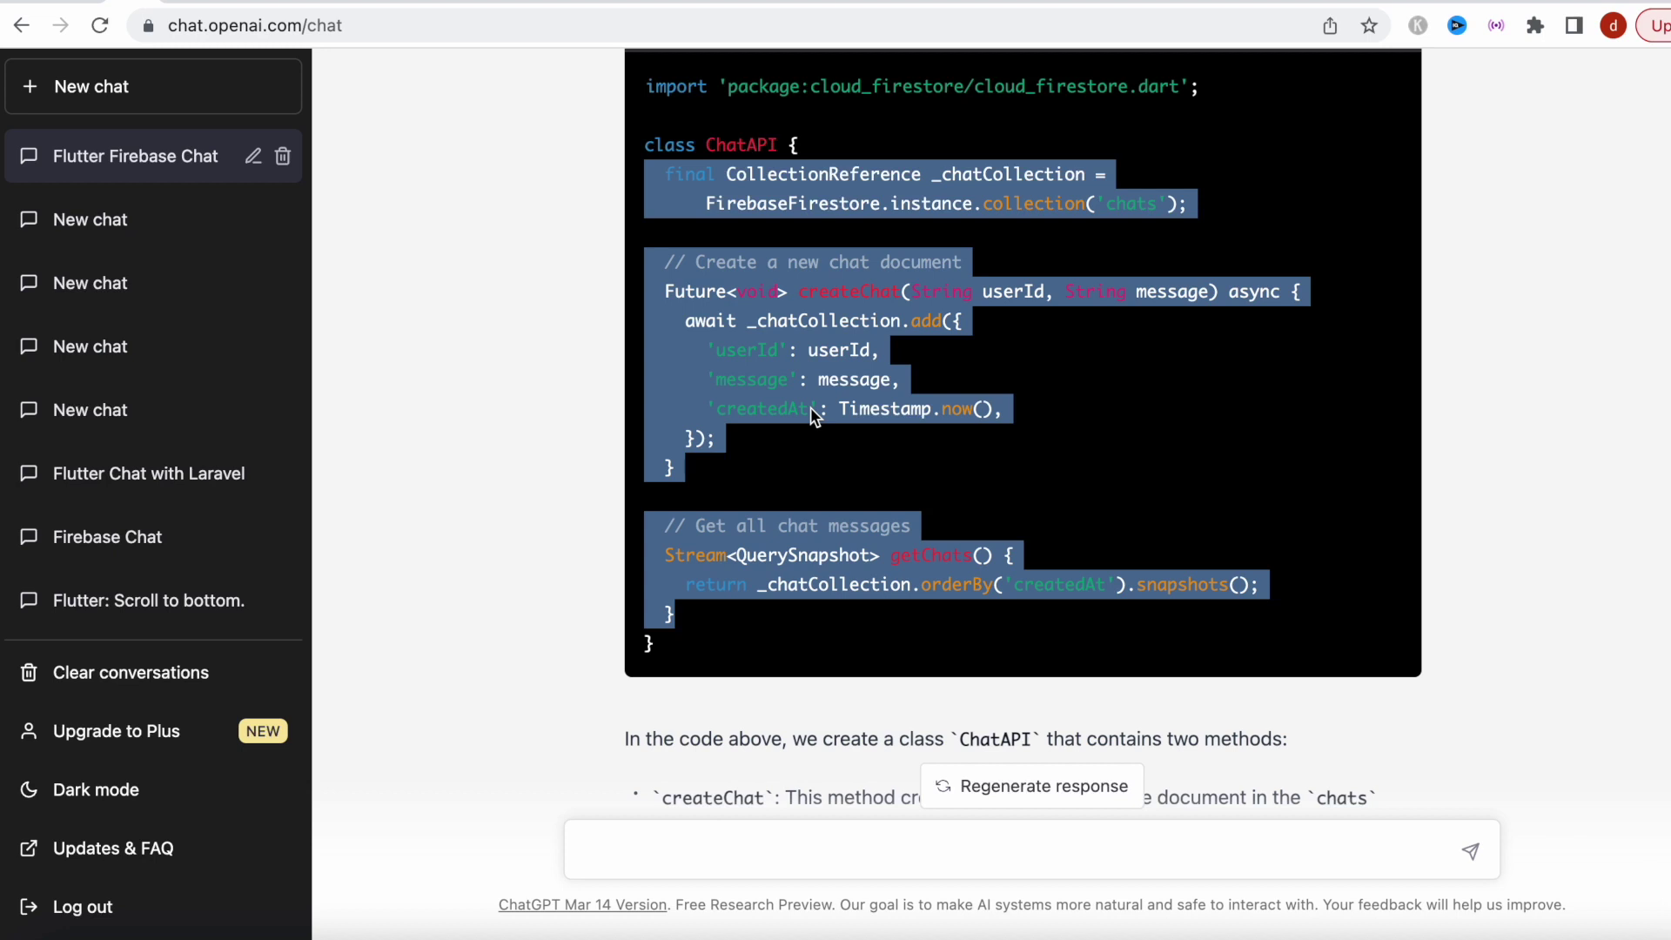
scroll(940, 355, up, 1)
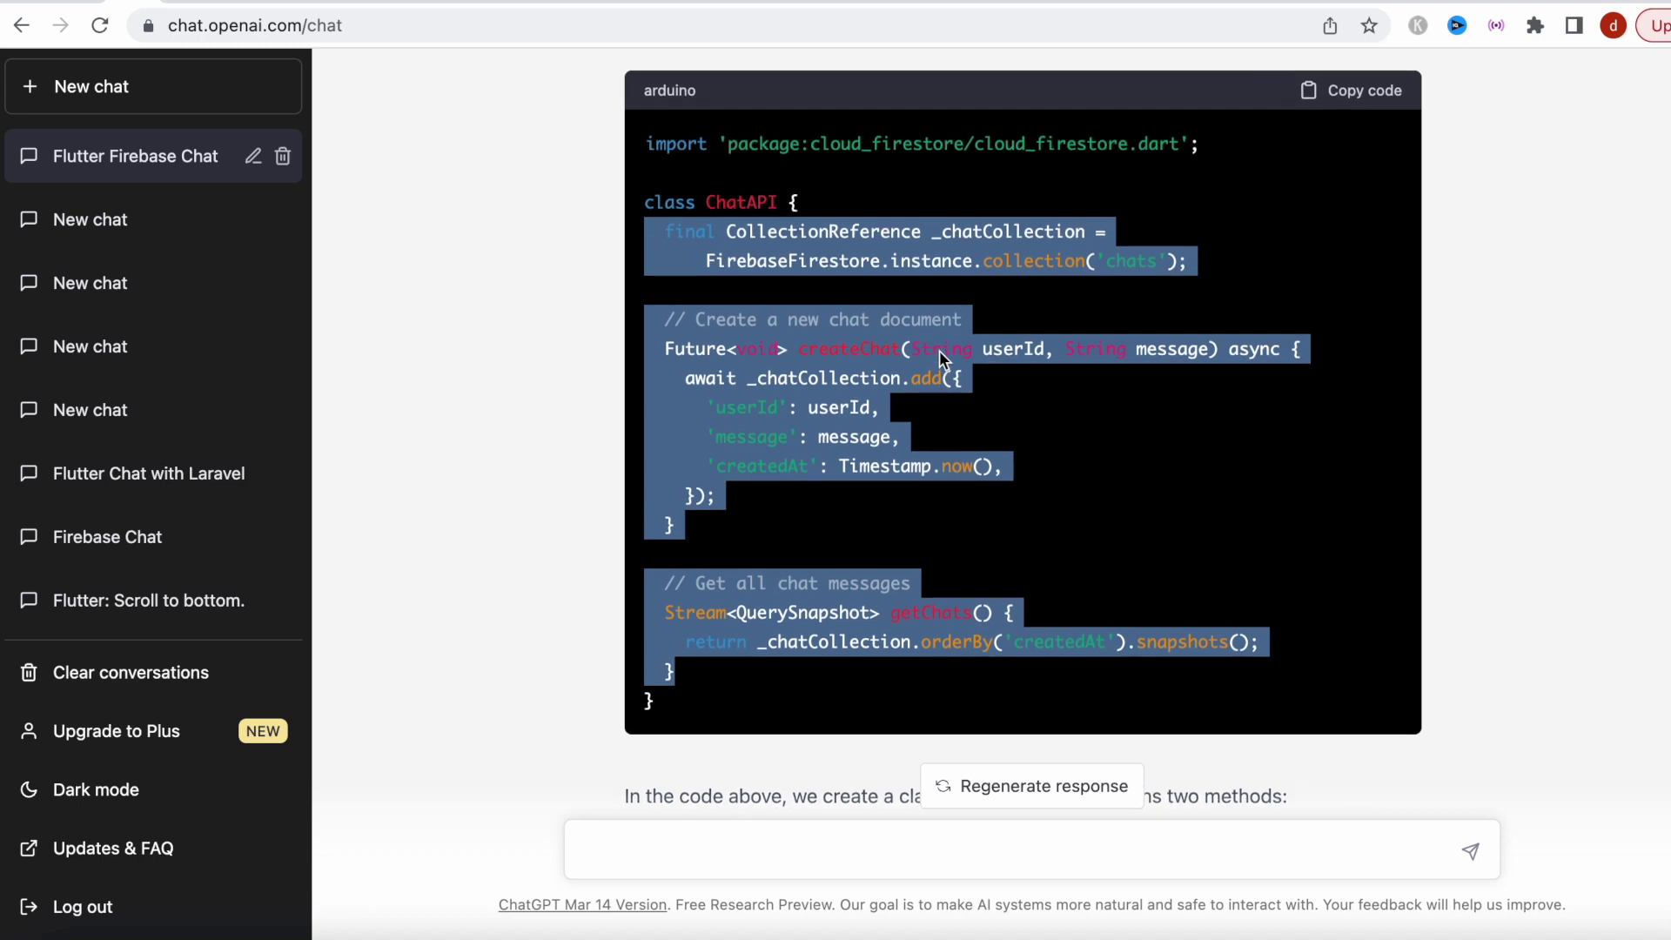
click(766, 641)
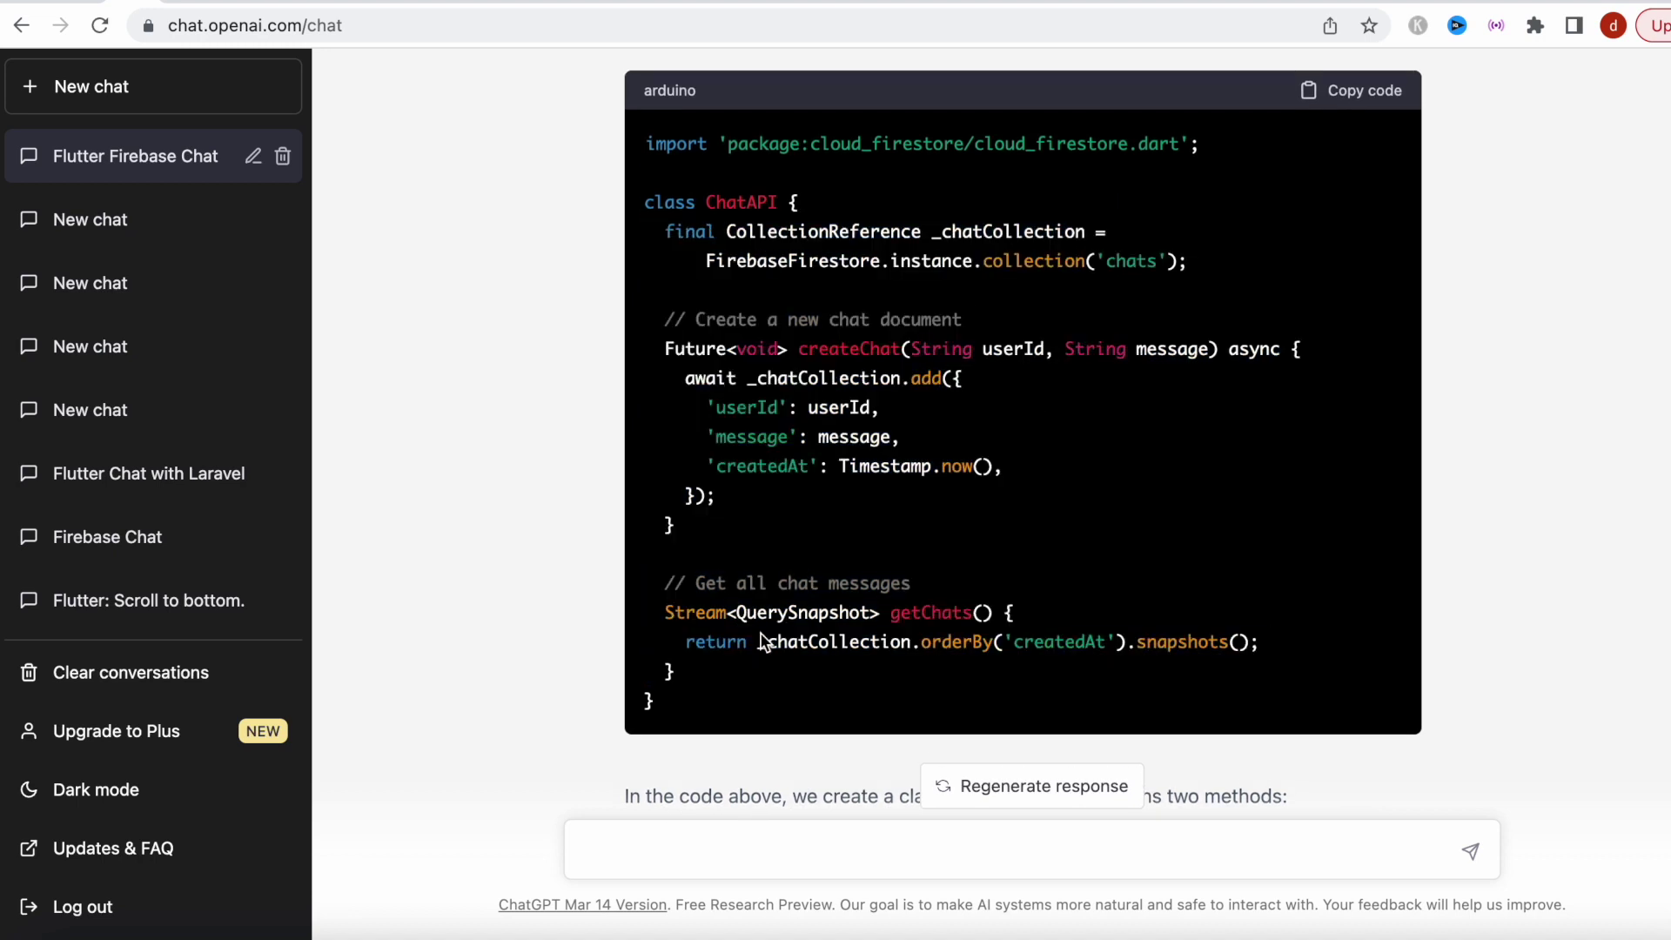
drag(677, 679, 640, 252)
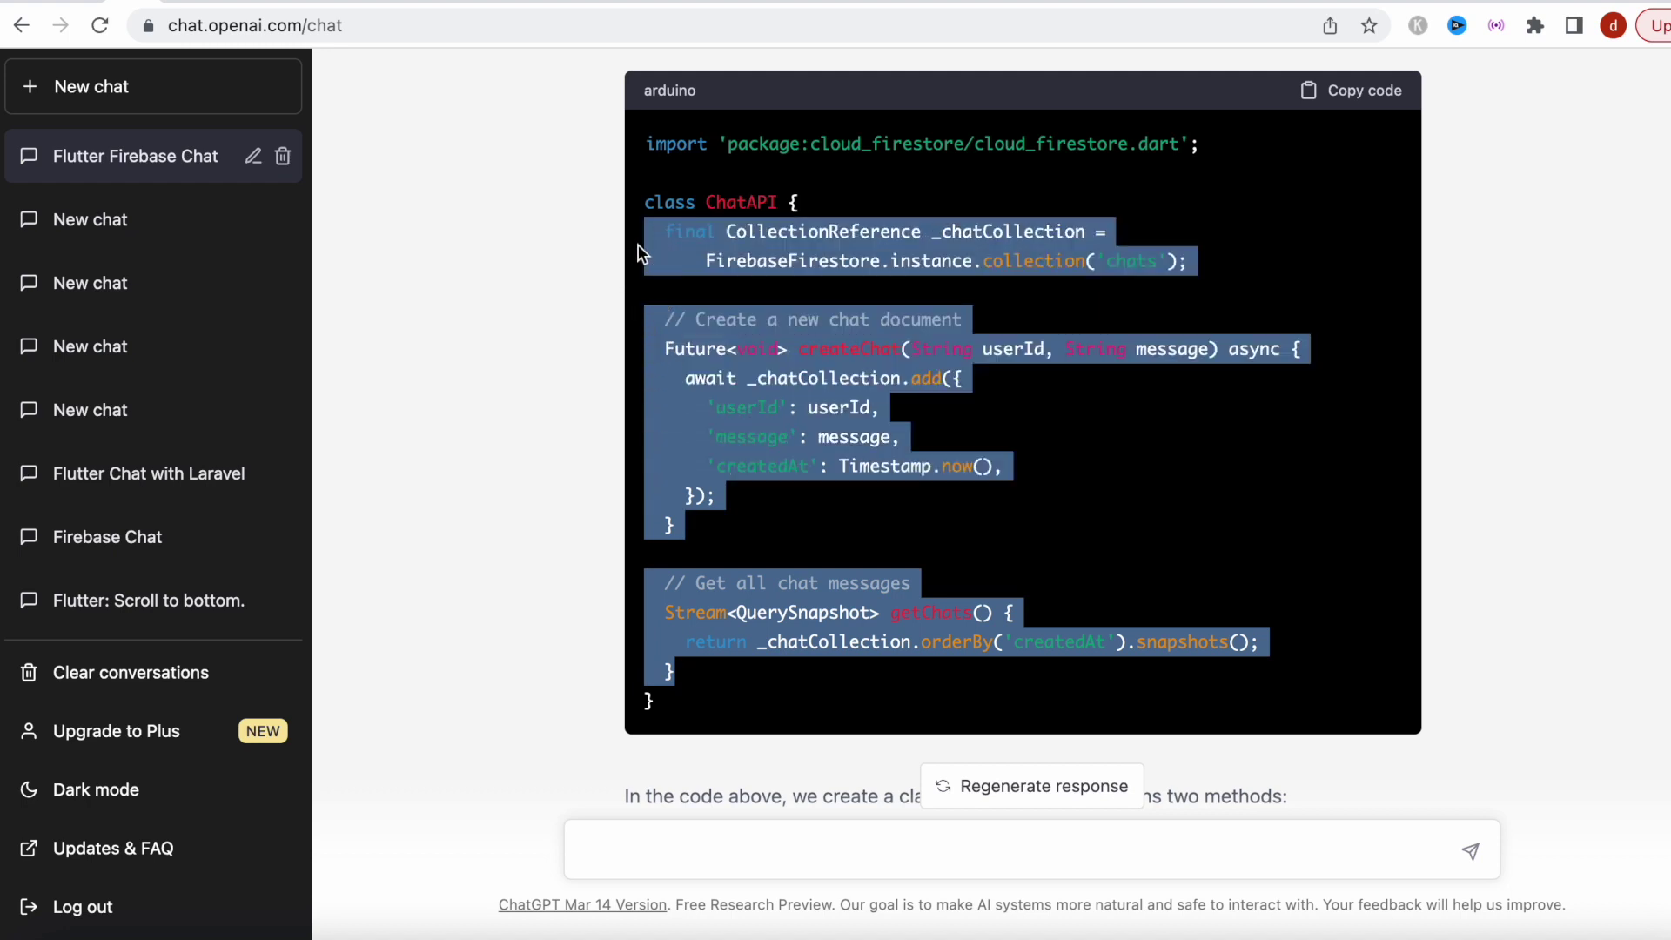
click(1112, 348)
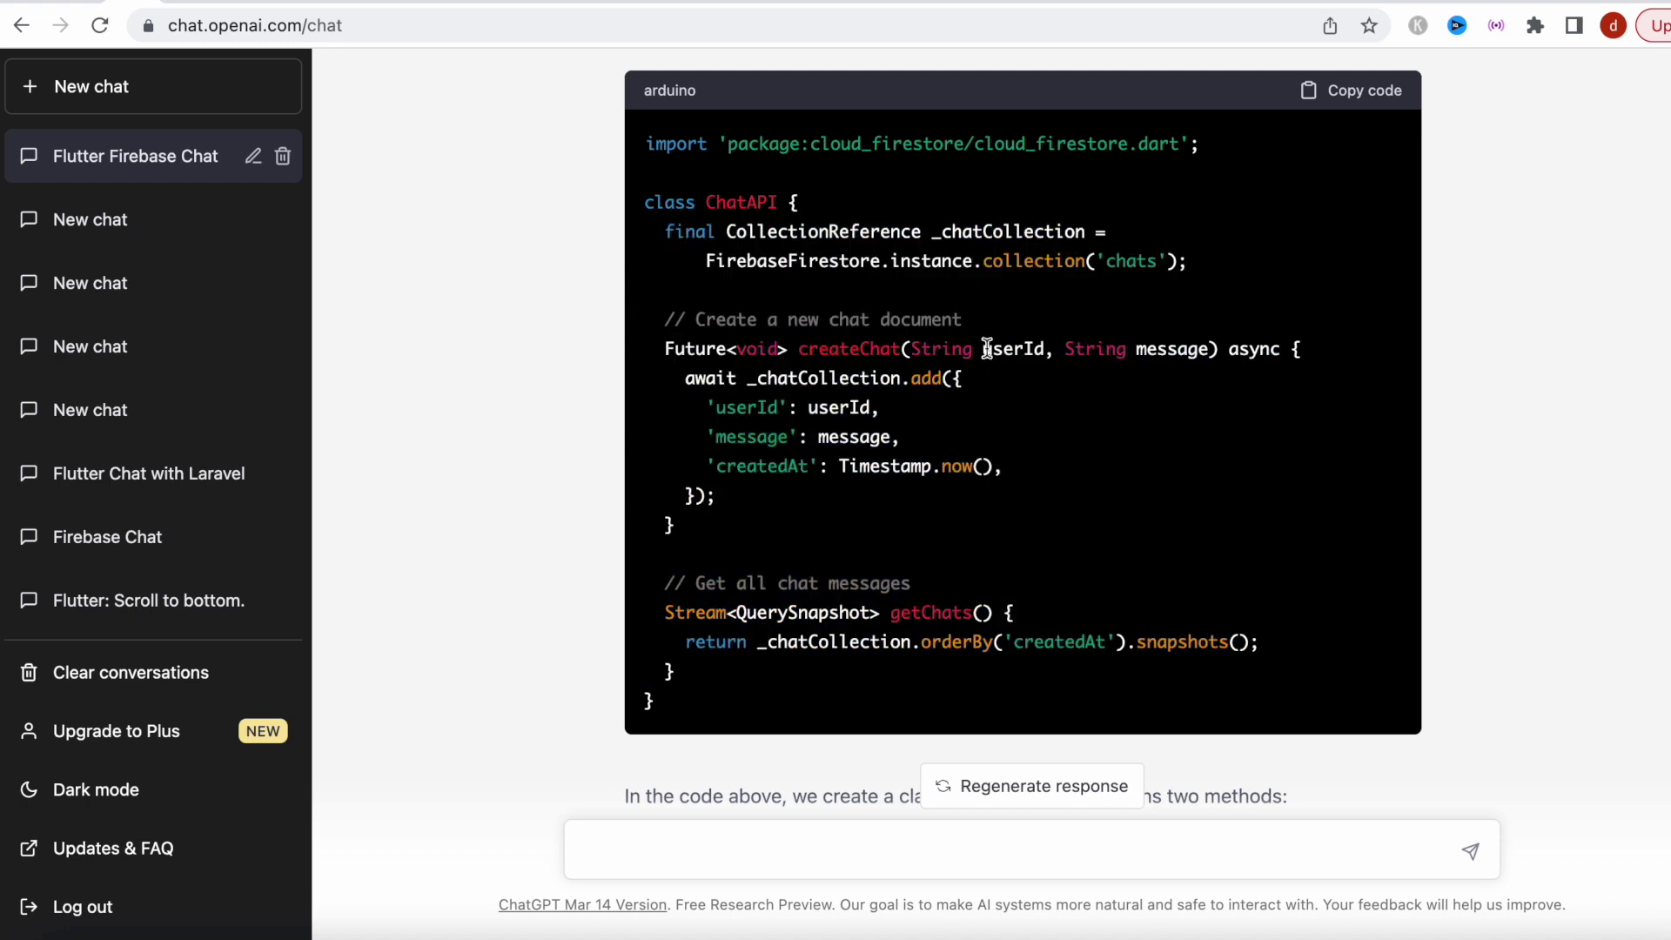
click(920, 348)
drag(919, 348, 1209, 357)
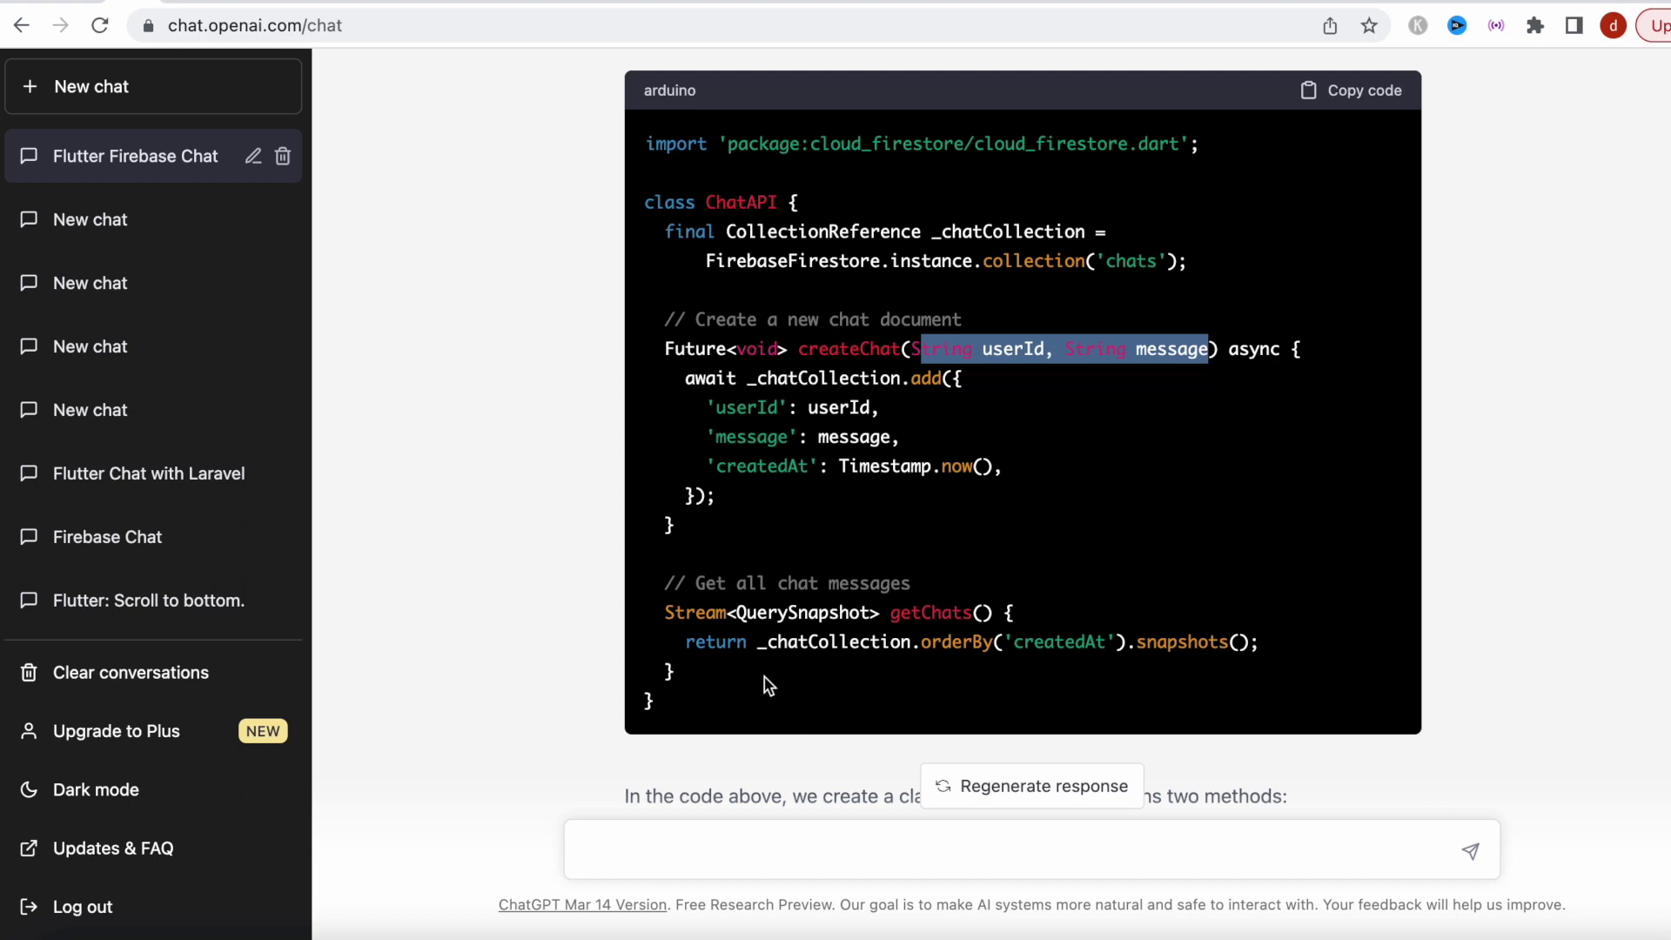
click(666, 872)
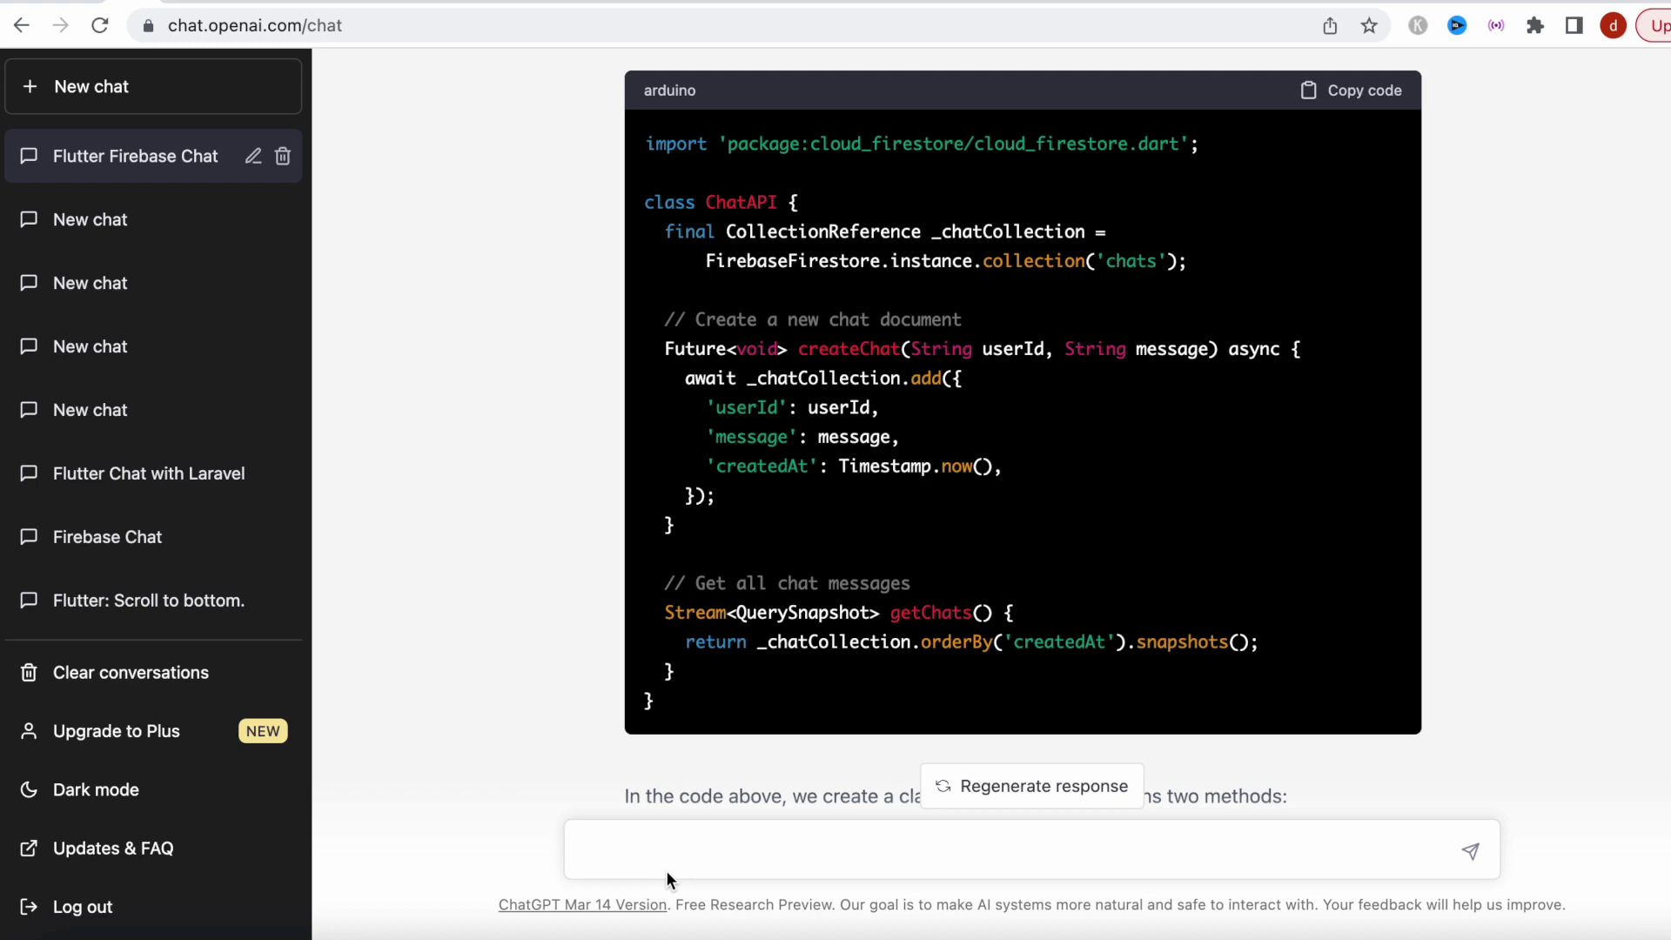
drag(717, 666, 655, 248)
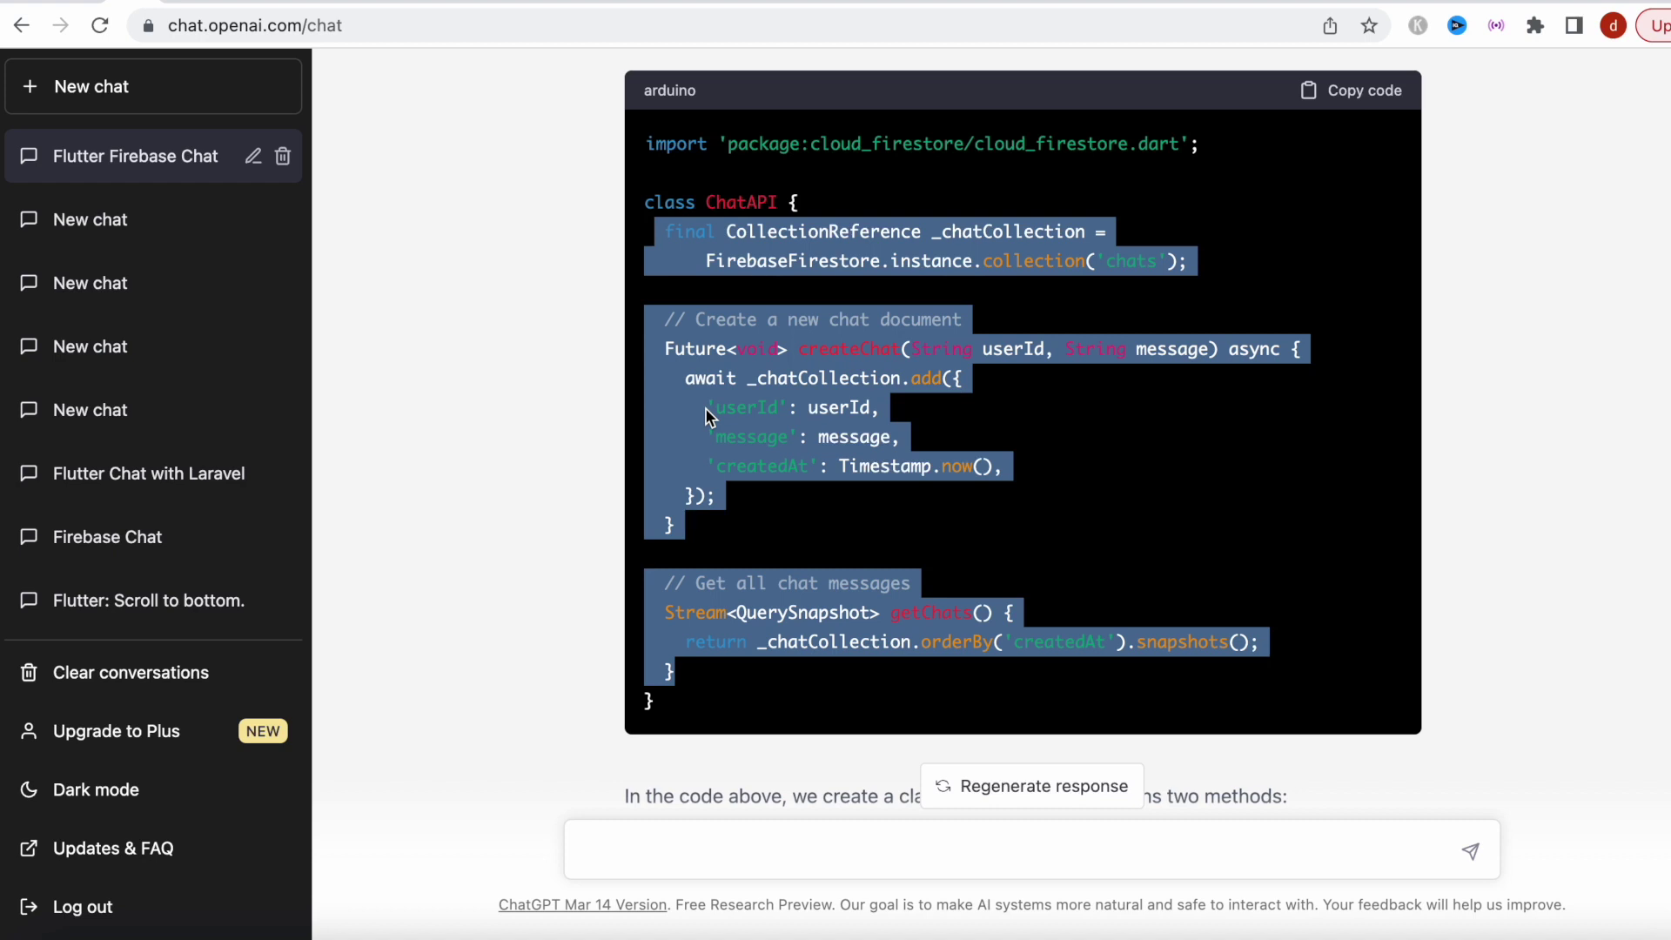
click(546, 708)
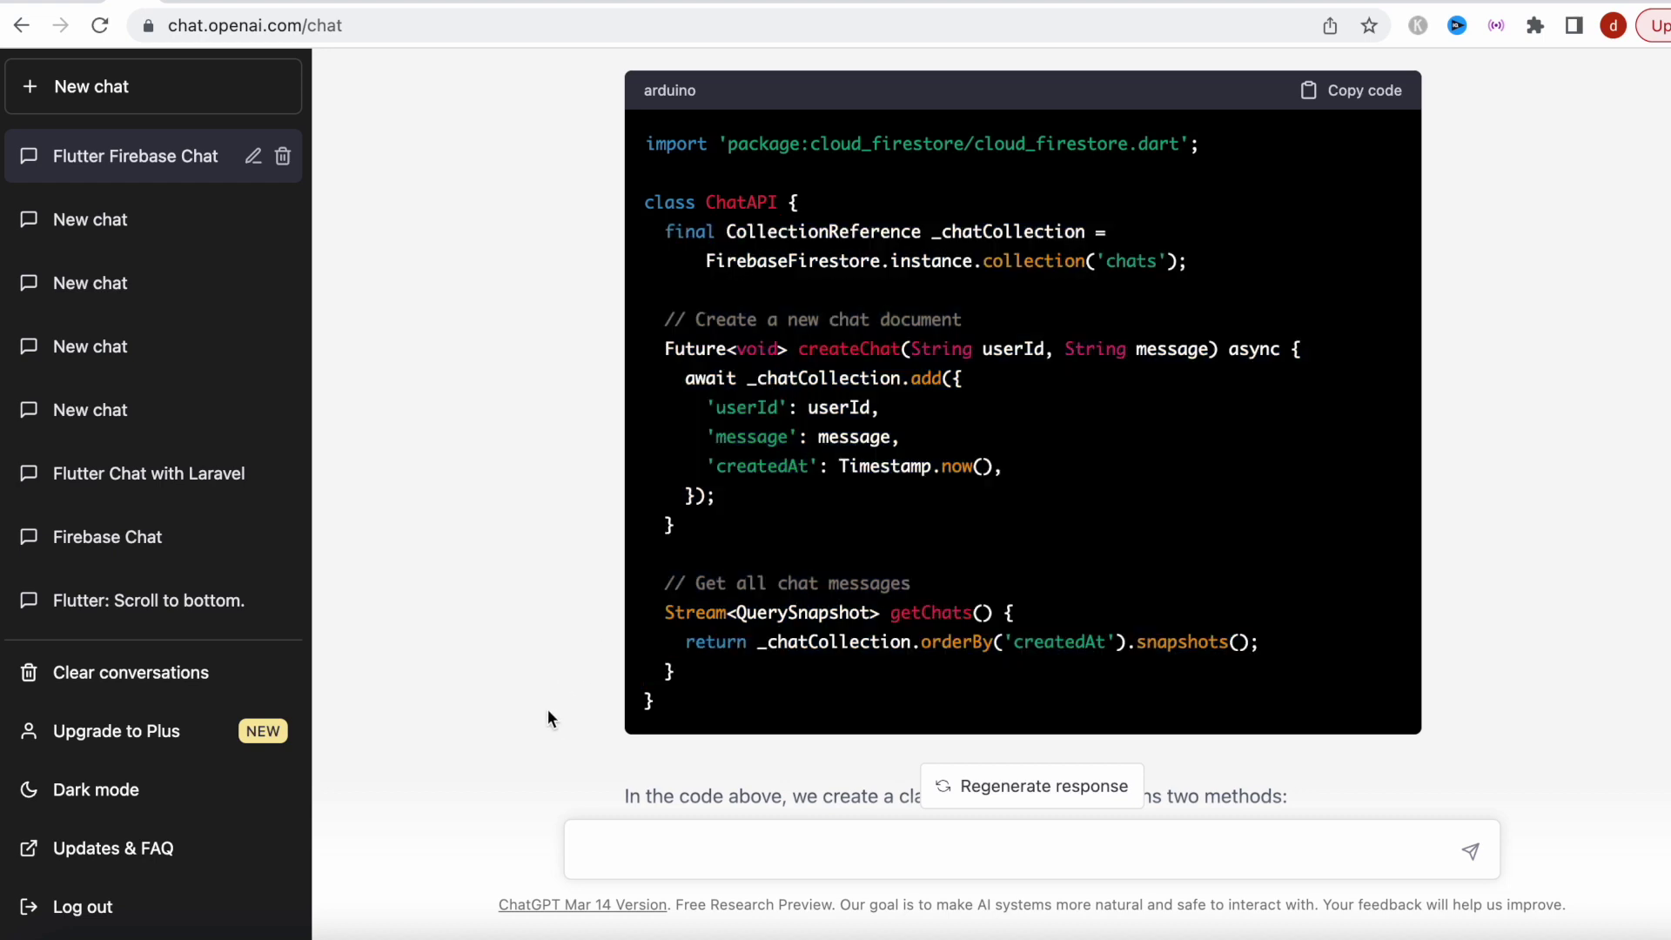